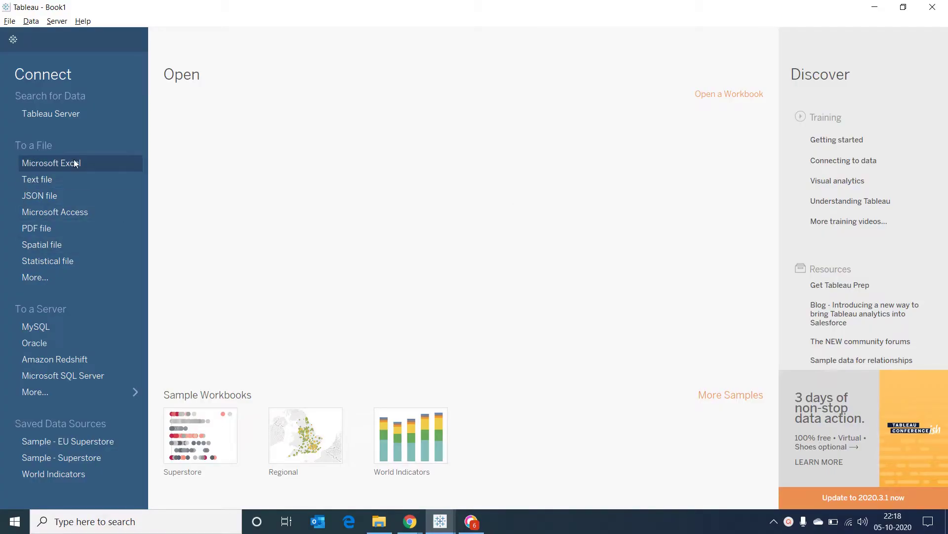
- Connect to the Global Superstore Excel workbook and add the Orders table to the data source
{"action": "left_click", "coordinate": [69, 164]}
{"action": "double_click", "coordinate": [159, 109]}
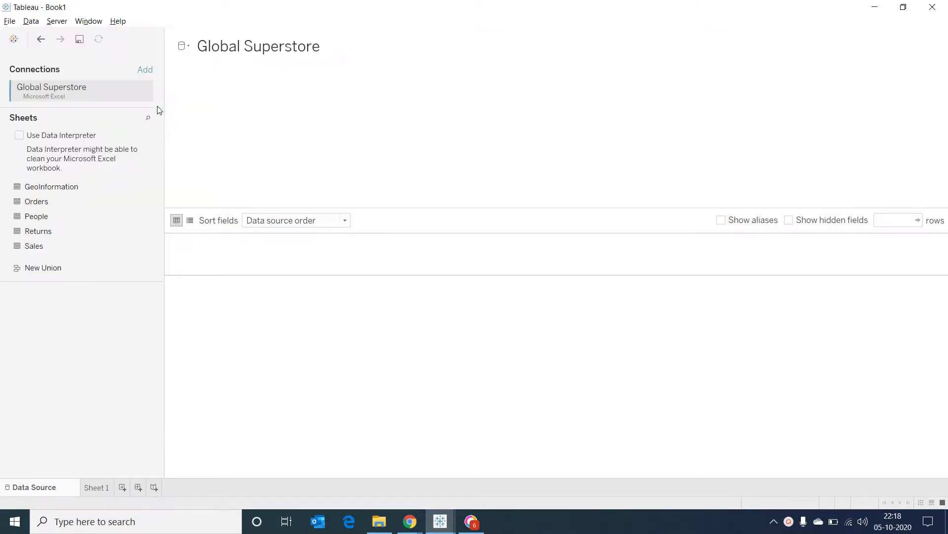
{"action": "double_click", "coordinate": [63, 201]}
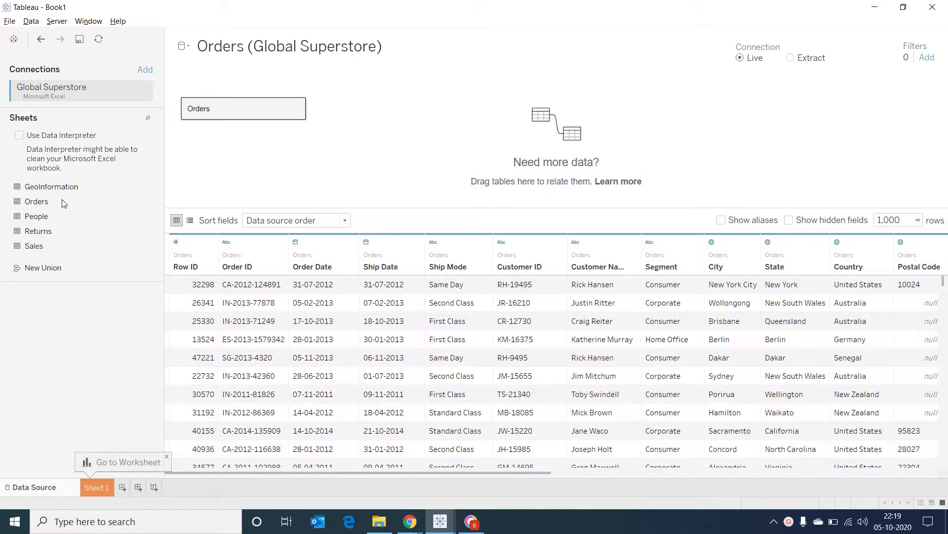
- On Sheet 1, build a filled world map of SUM(Profit) by Country
{"action": "left_click", "coordinate": [97, 486]}
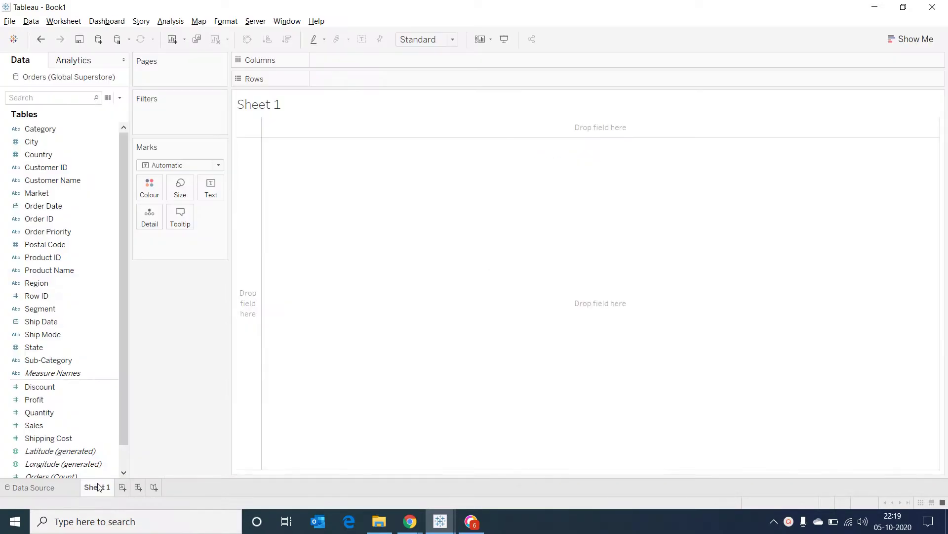
{"action": "left_click", "coordinate": [63, 162]}
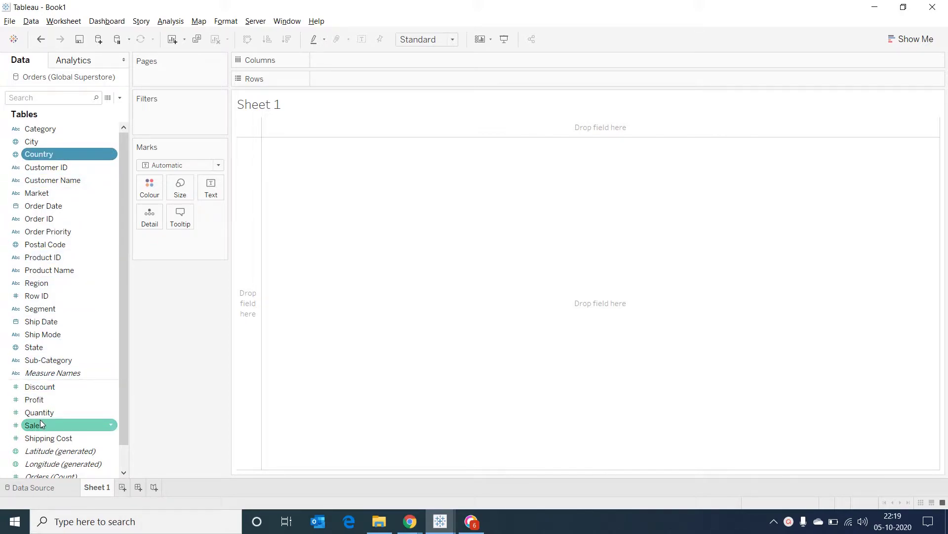
{"action": "left_click", "coordinate": [46, 401], "text": "ctrl"}
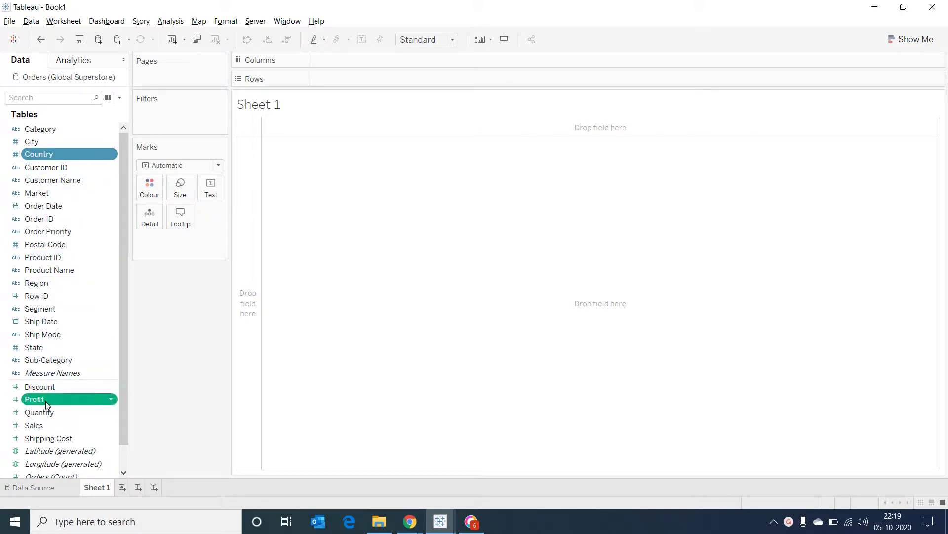
{"action": "left_click", "coordinate": [909, 39]}
{"action": "left_click", "coordinate": [884, 105]}
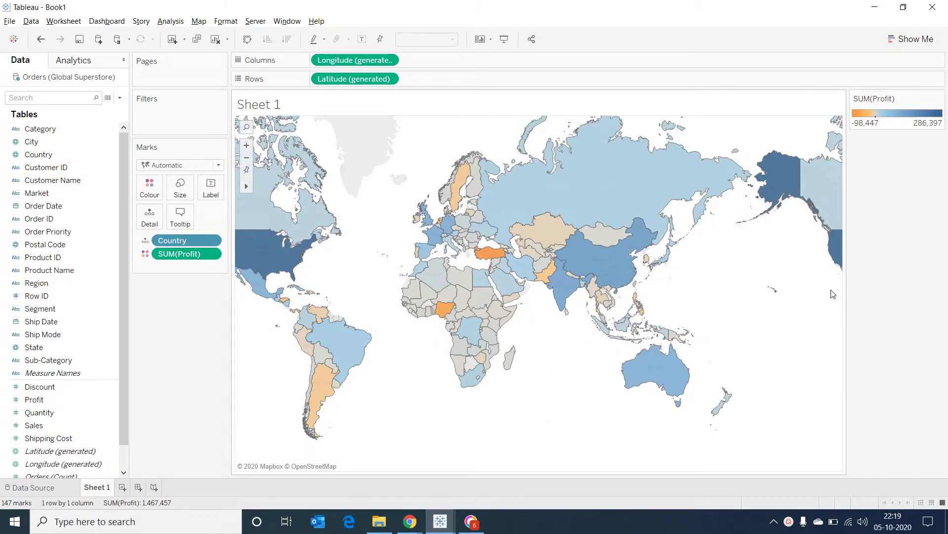
- Page the profit map by Order Date at the Quarter level
{"action": "left_click", "coordinate": [48, 207]}
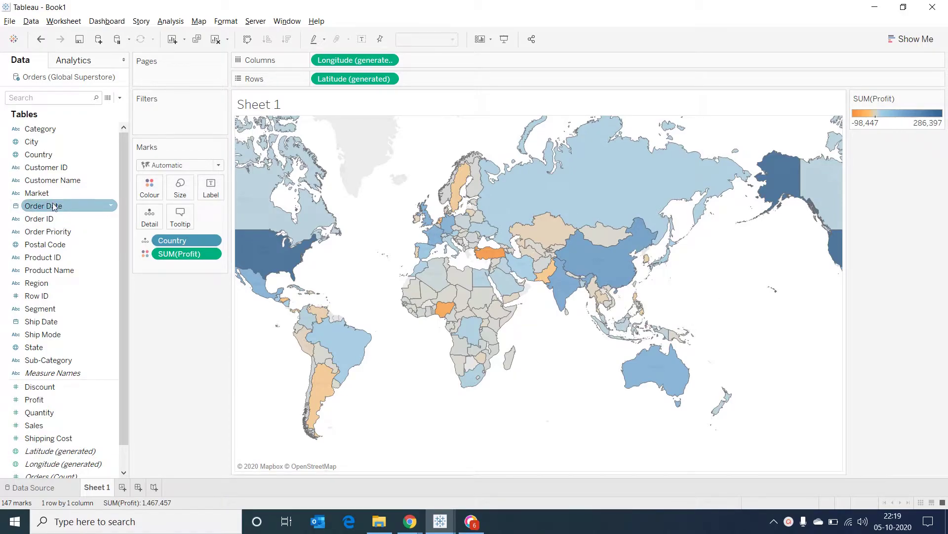
{"action": "left_click_drag", "start_coordinate": [54, 207], "coordinate": [170, 88]}
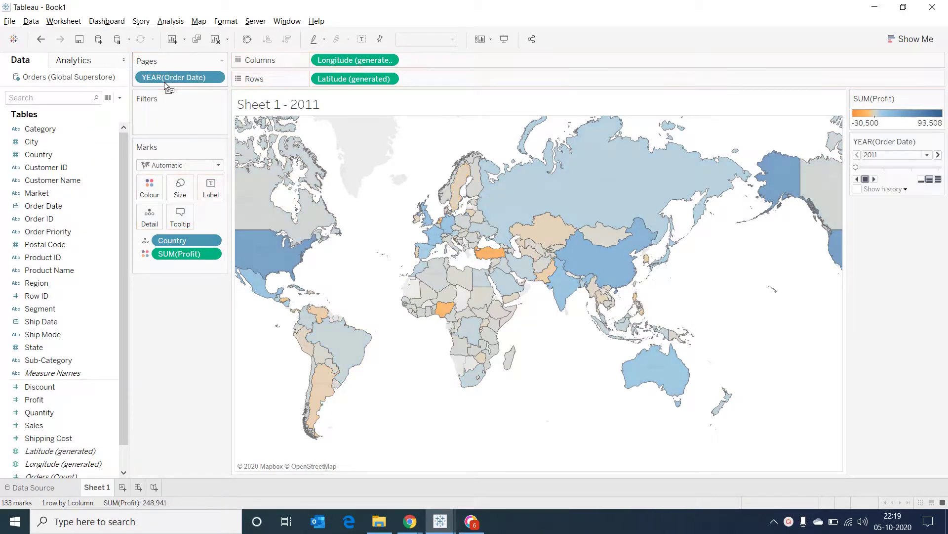
{"action": "left_click", "coordinate": [215, 79]}
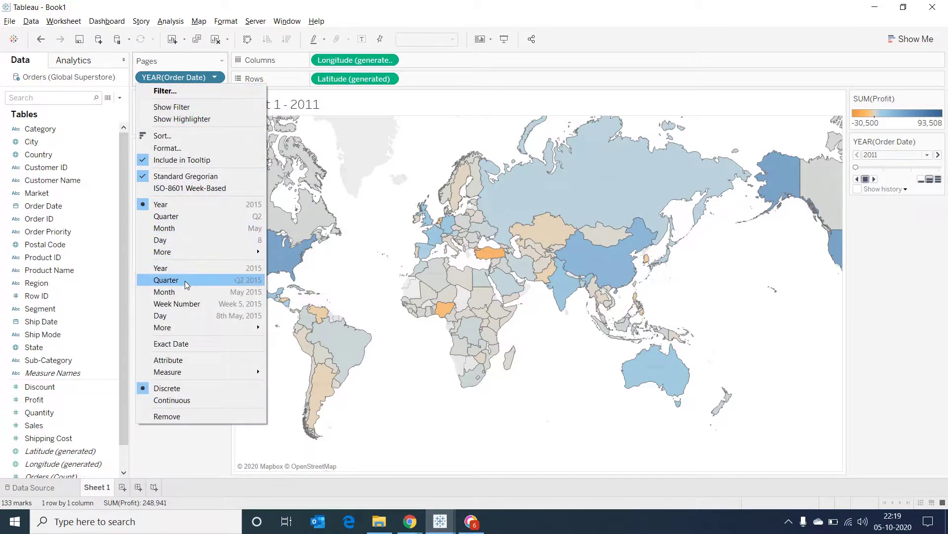
{"action": "left_click", "coordinate": [188, 280]}
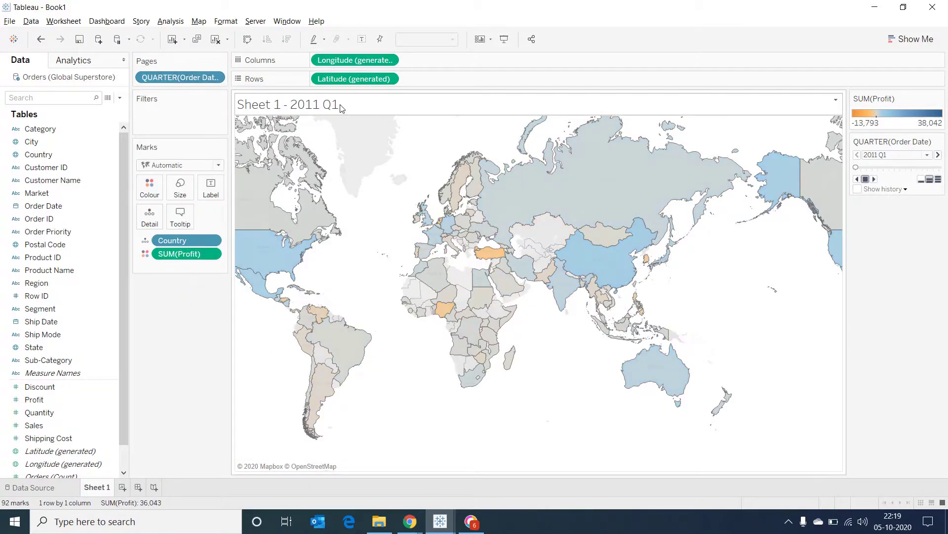
- Retitle the map 'How is profit in countries for <Page Name>?' and play through the quarters
{"action": "double_click", "coordinate": [341, 108]}
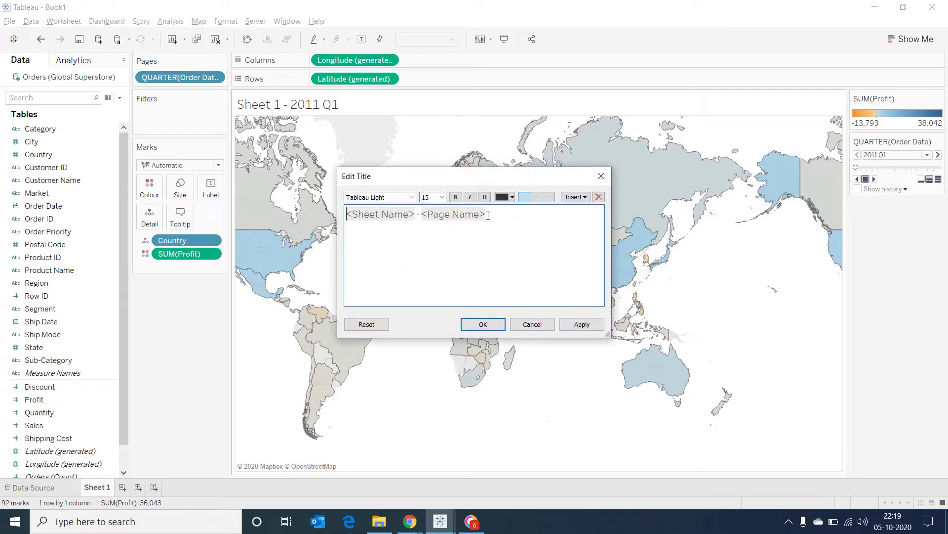
{"action": "key", "text": "ctrl+a"}
{"action": "type", "text": "How is profit in countries for <Page Name>?"}
{"action": "left_click", "coordinate": [483, 324]}
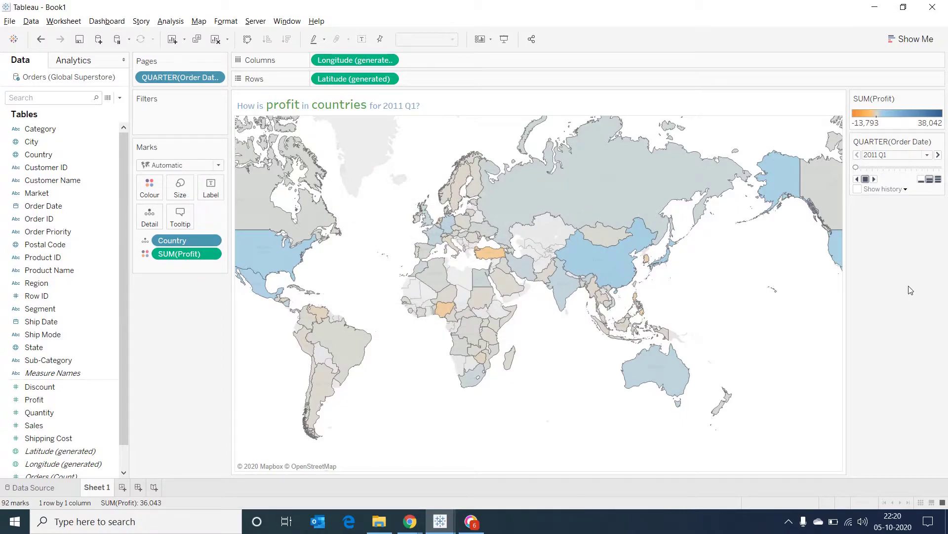
{"action": "left_click", "coordinate": [874, 179]}
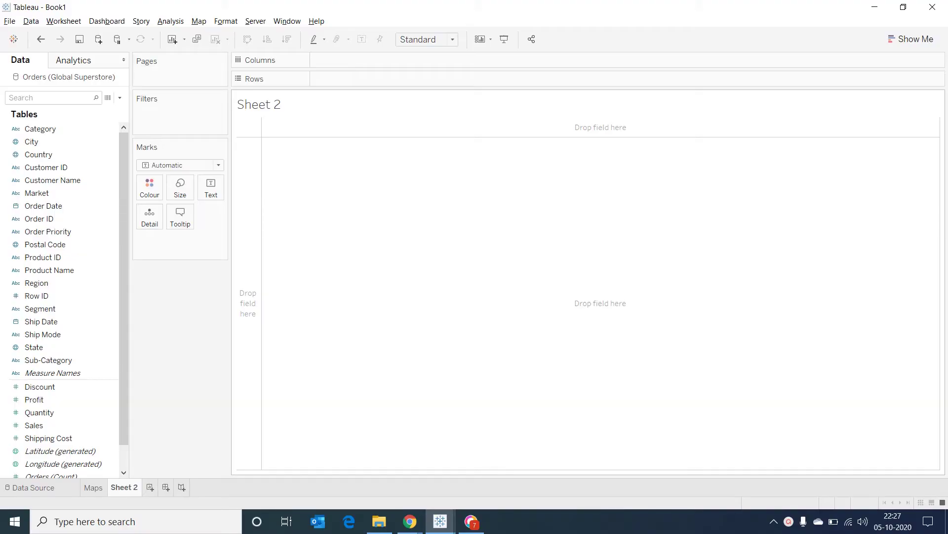
- Build a pie of SUM(Sales) by Category sized to fit the entire view
{"action": "left_click", "coordinate": [33, 132]}
{"action": "double_click", "coordinate": [33, 132]}
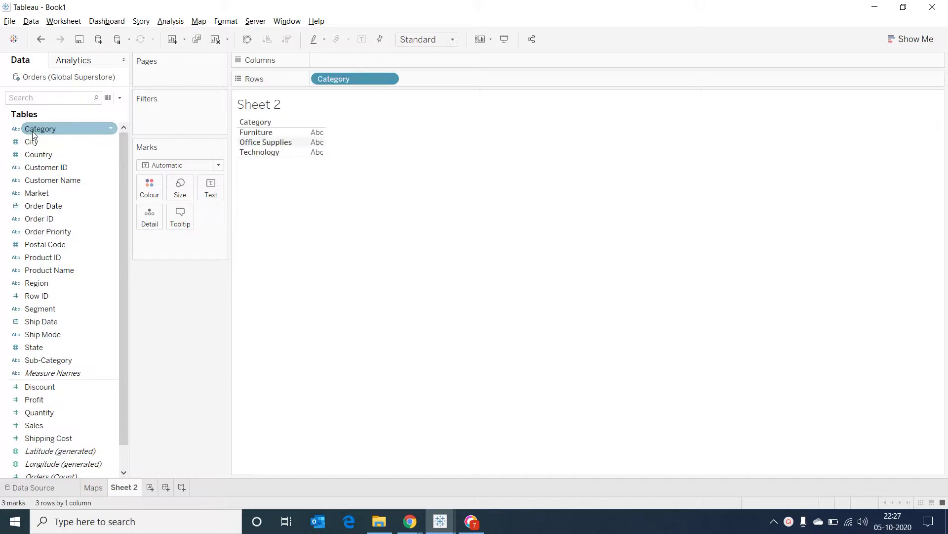
{"action": "left_click", "coordinate": [41, 426]}
{"action": "double_click", "coordinate": [42, 428]}
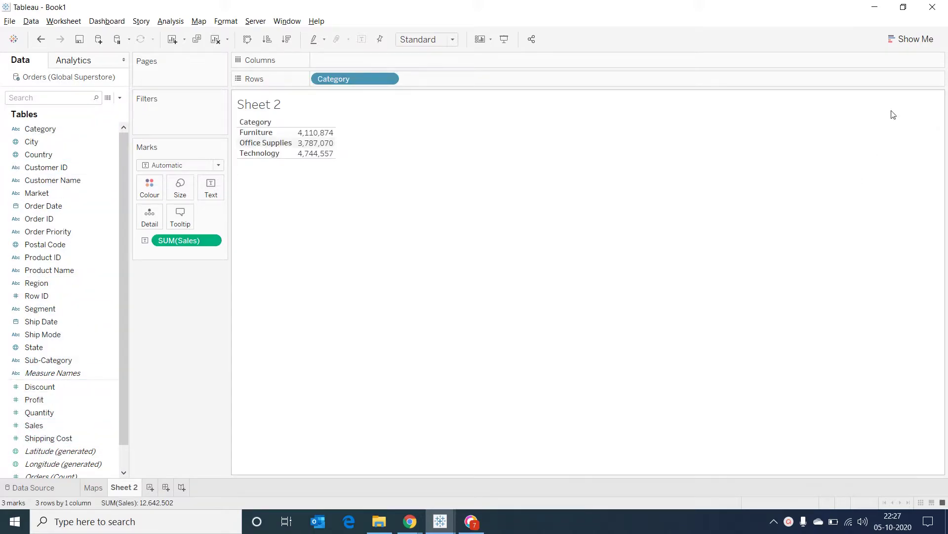
{"action": "left_click", "coordinate": [913, 39]}
{"action": "left_click", "coordinate": [918, 102]}
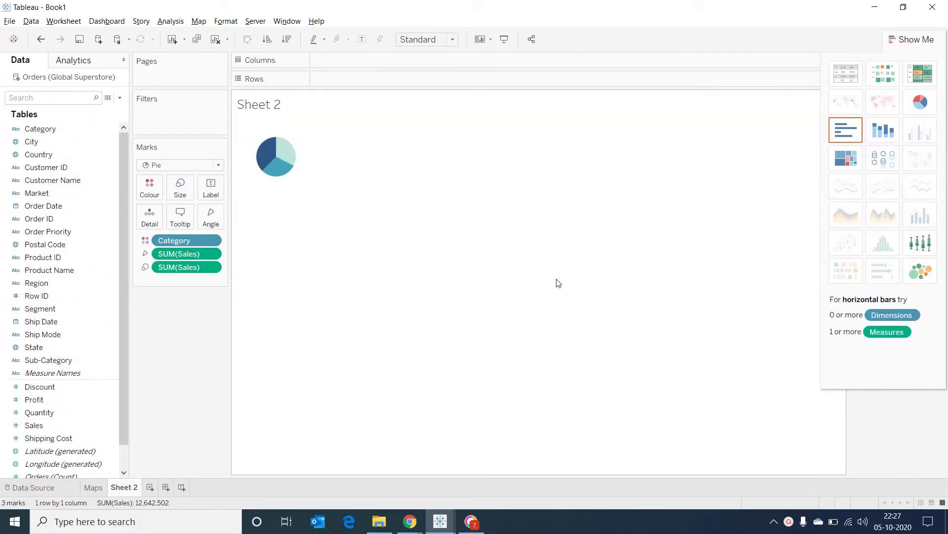
{"action": "left_click", "coordinate": [929, 40]}
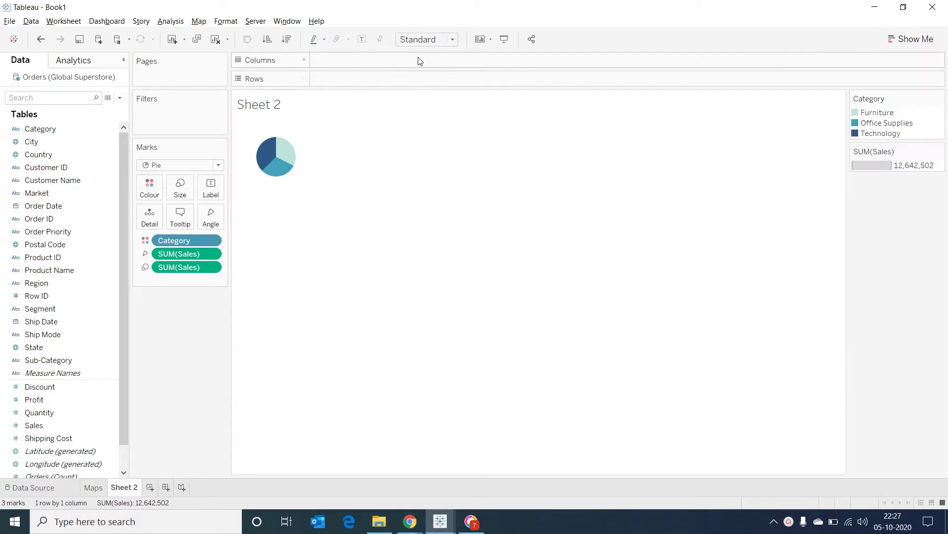
{"action": "left_click", "coordinate": [452, 39]}
{"action": "left_click", "coordinate": [436, 84]}
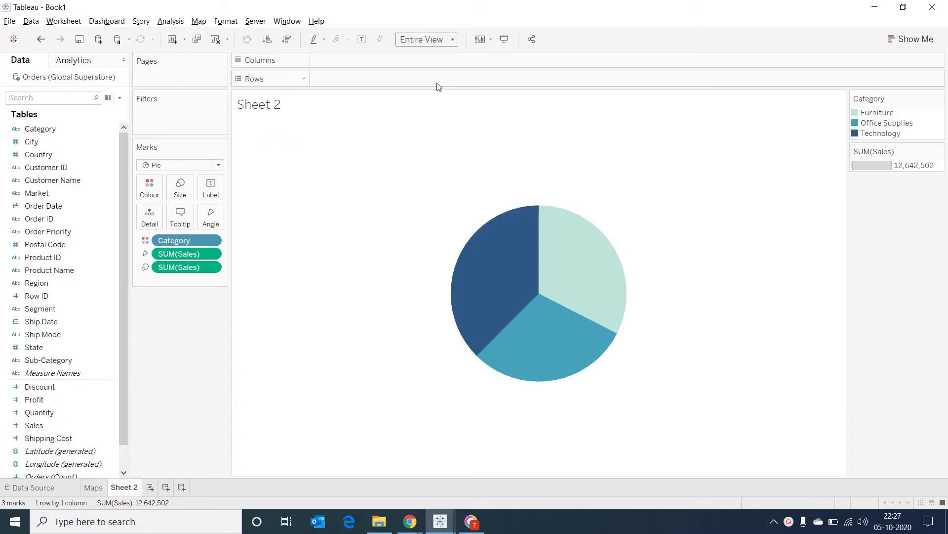
- Add a MIN(0) calculation to Rows and duplicate it as a second row field
{"action": "double_click", "coordinate": [385, 84]}
{"action": "type", "text": "MIN"}
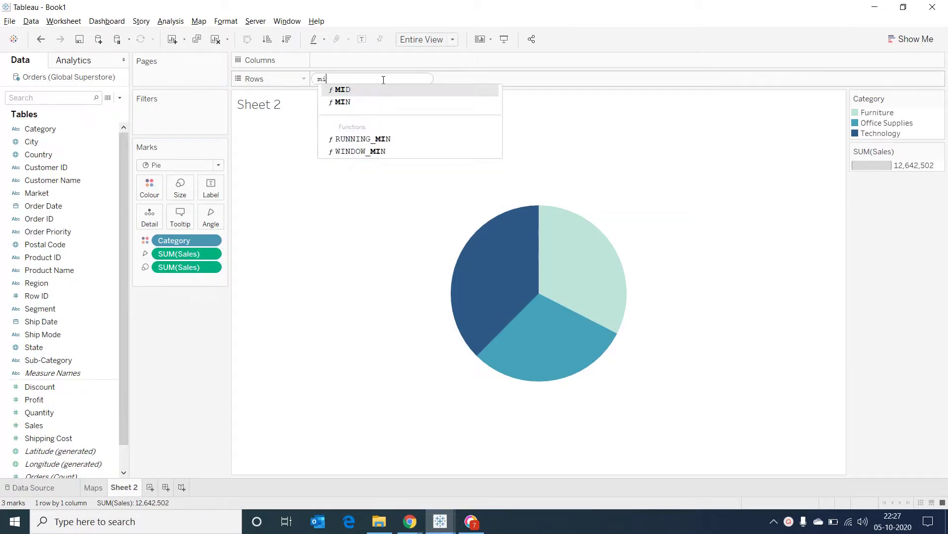
{"action": "key", "text": "Return"}
{"action": "key", "text": "Return"}
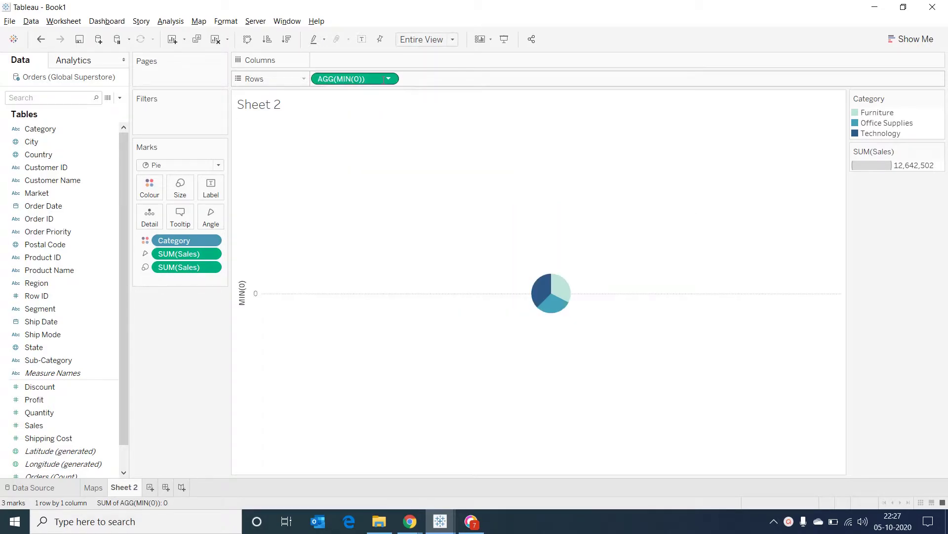
{"action": "left_click_drag", "start_coordinate": [376, 79], "coordinate": [496, 79]}
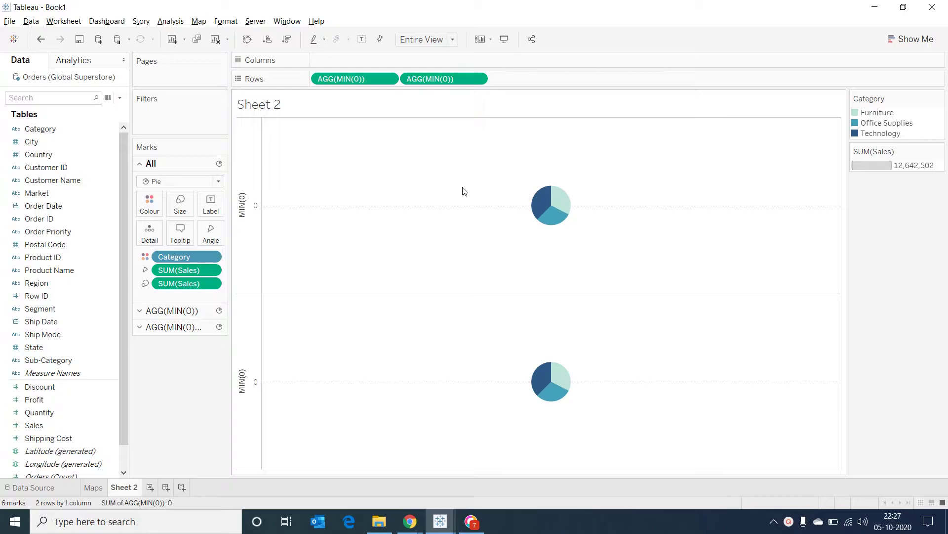
- Strip Category and Sales from the second pie, leaving a grey circle, and enlarge both marks
{"action": "left_click", "coordinate": [137, 328]}
{"action": "left_click_drag", "start_coordinate": [165, 291], "coordinate": [20, 242]}
{"action": "left_click_drag", "start_coordinate": [186, 309], "coordinate": [19, 261]}
{"action": "left_click", "coordinate": [174, 247]}
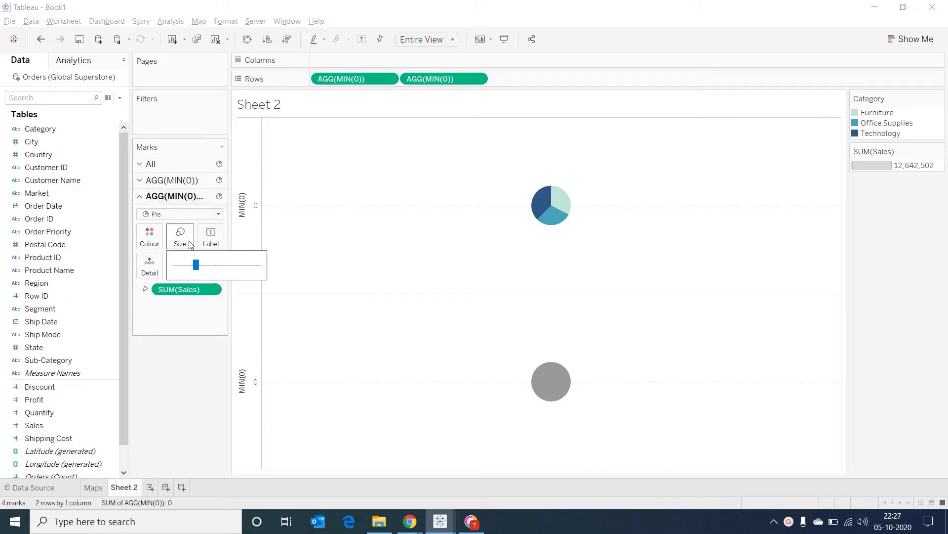
{"action": "left_click_drag", "start_coordinate": [195, 265], "coordinate": [218, 265]}
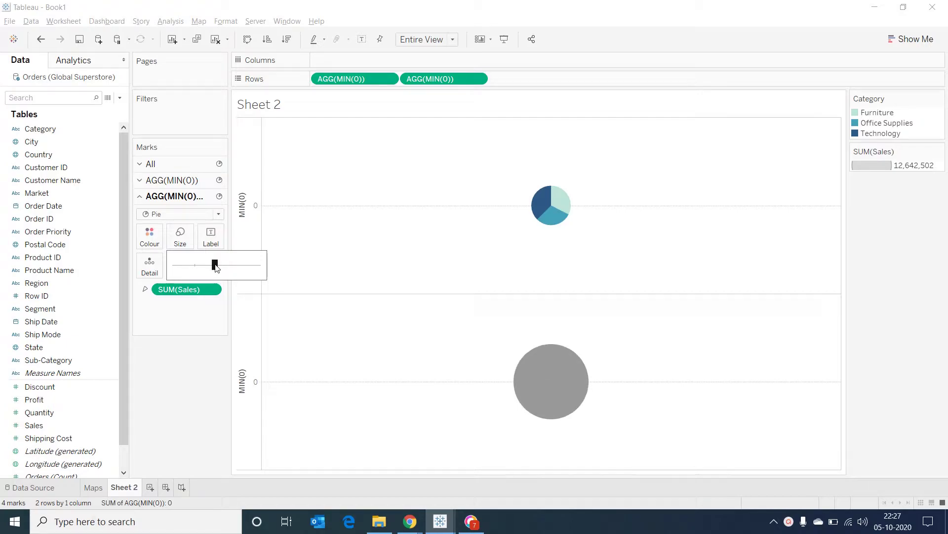
{"action": "left_click", "coordinate": [139, 182]}
{"action": "left_click", "coordinate": [187, 222]}
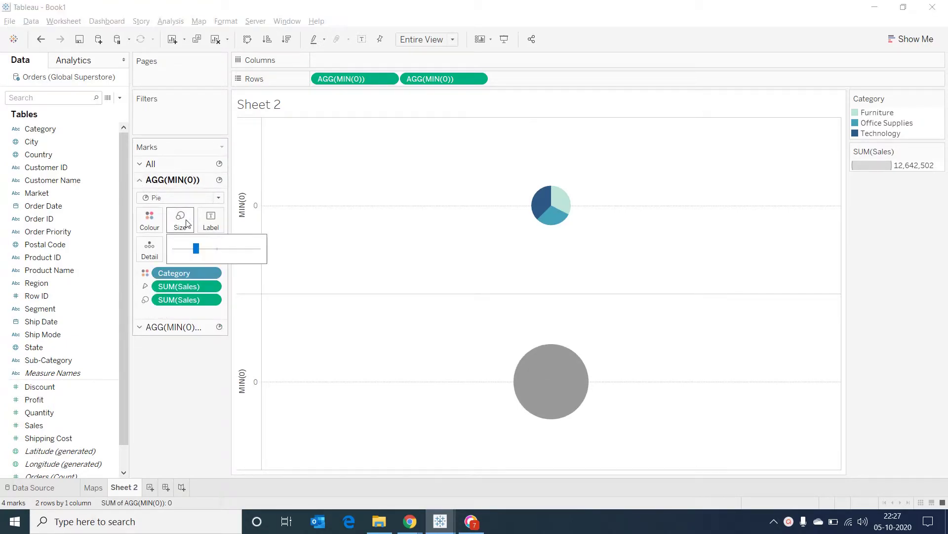
{"action": "left_click_drag", "start_coordinate": [198, 251], "coordinate": [221, 249]}
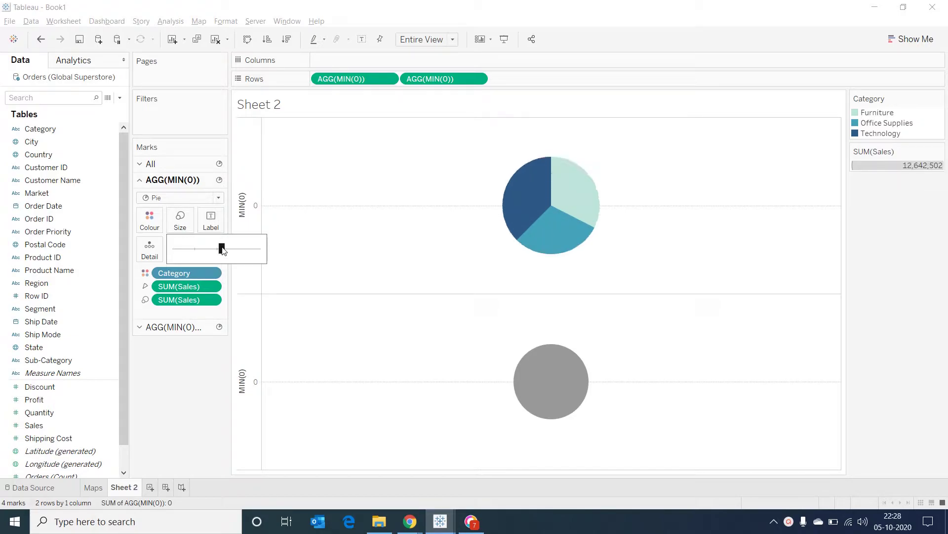
- Make the second MIN(0) a dual axis and colour the inner circle white to form a donut
{"action": "left_click", "coordinate": [478, 79]}
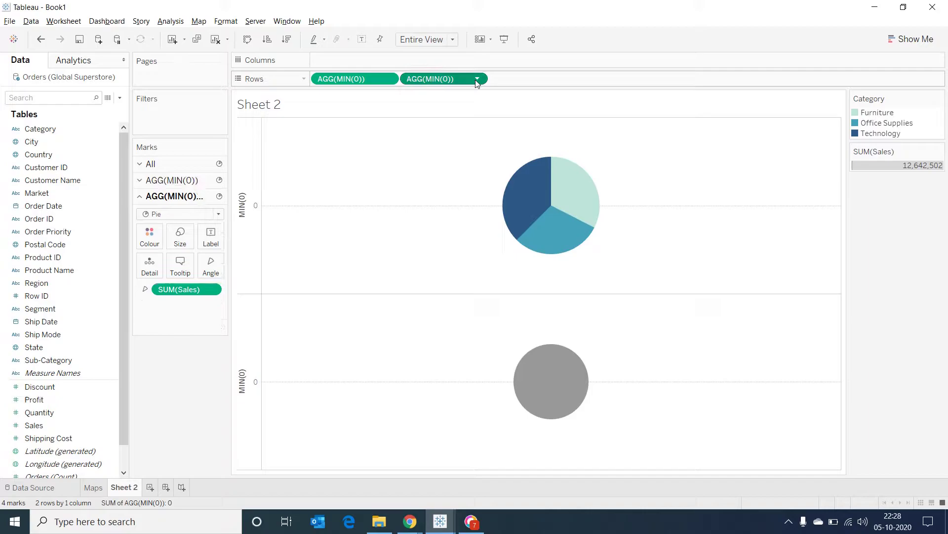
{"action": "left_click", "coordinate": [462, 238]}
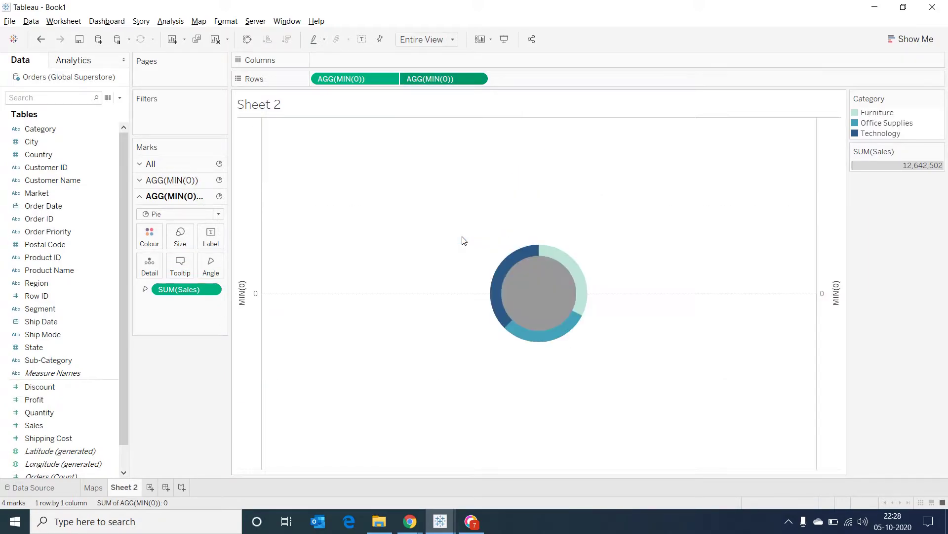
{"action": "left_click", "coordinate": [149, 236]}
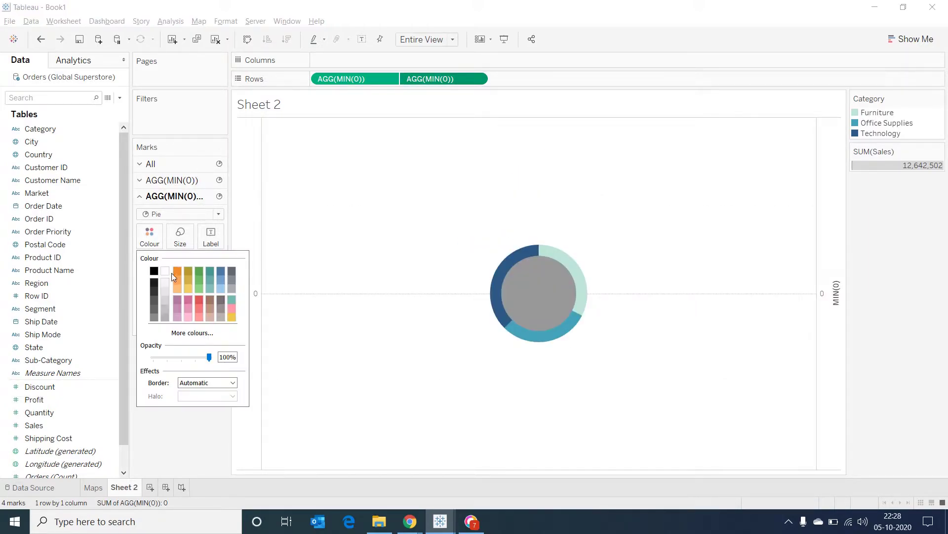
{"action": "left_click", "coordinate": [170, 317]}
{"action": "left_click", "coordinate": [181, 418]}
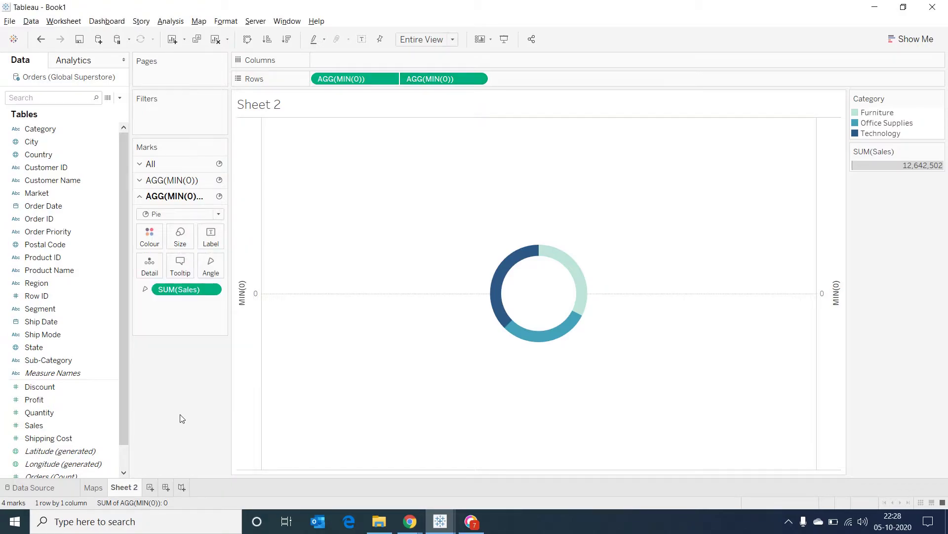
- Turn on mark labels for the first AGG(MIN(0)) layer to show category sales
{"action": "left_click", "coordinate": [140, 180]}
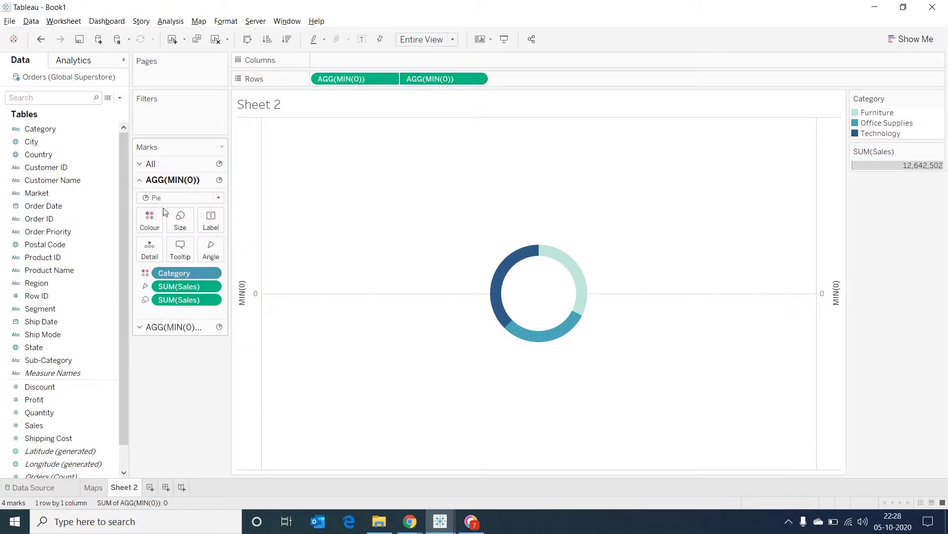
{"action": "left_click", "coordinate": [206, 223]}
{"action": "left_click", "coordinate": [235, 247]}
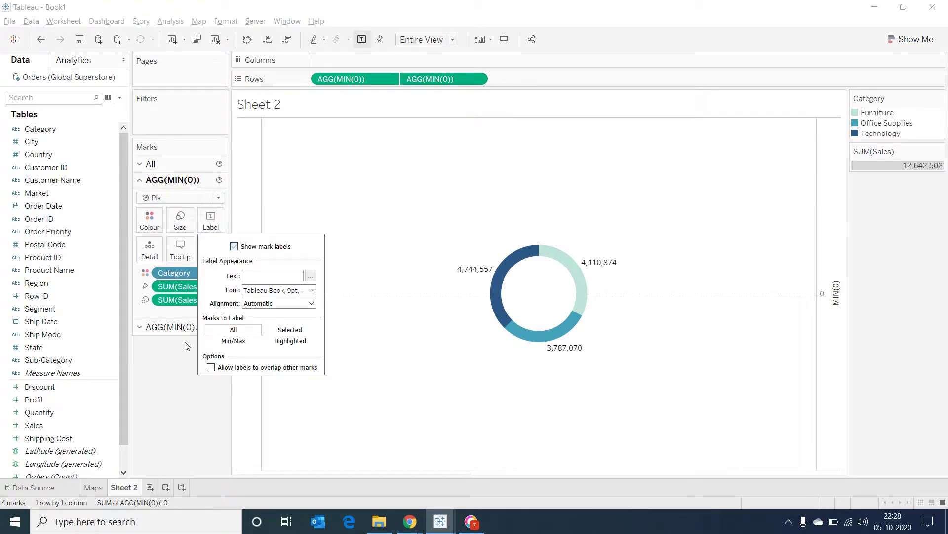
{"action": "left_click", "coordinate": [163, 418]}
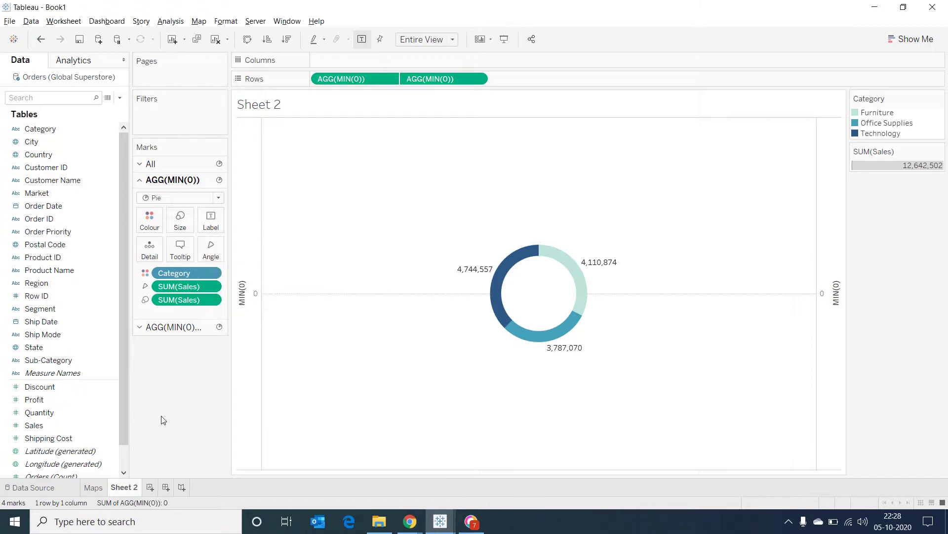
- Hide the MIN(0) axis headers and set zero lines to None
{"action": "right_click", "coordinate": [239, 276]}
{"action": "left_click", "coordinate": [278, 381]}
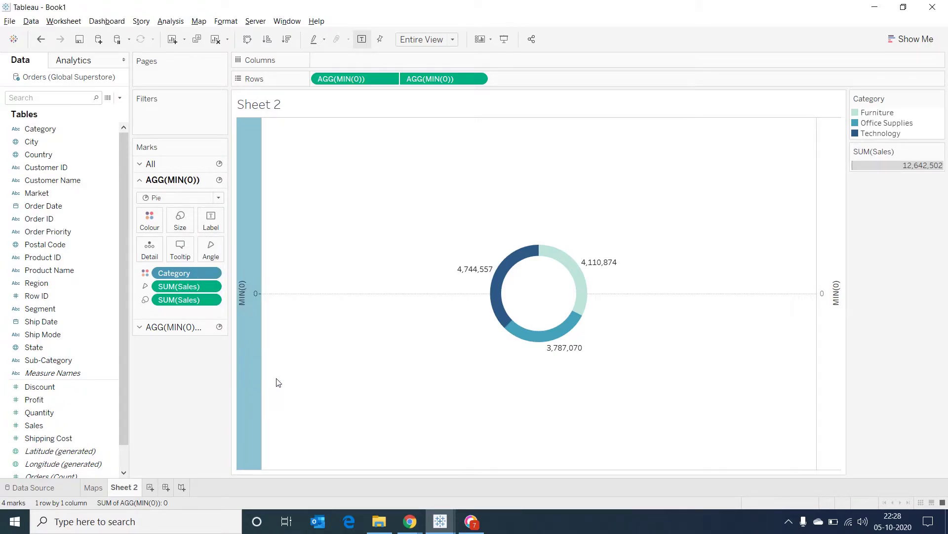
{"action": "right_click", "coordinate": [788, 271]}
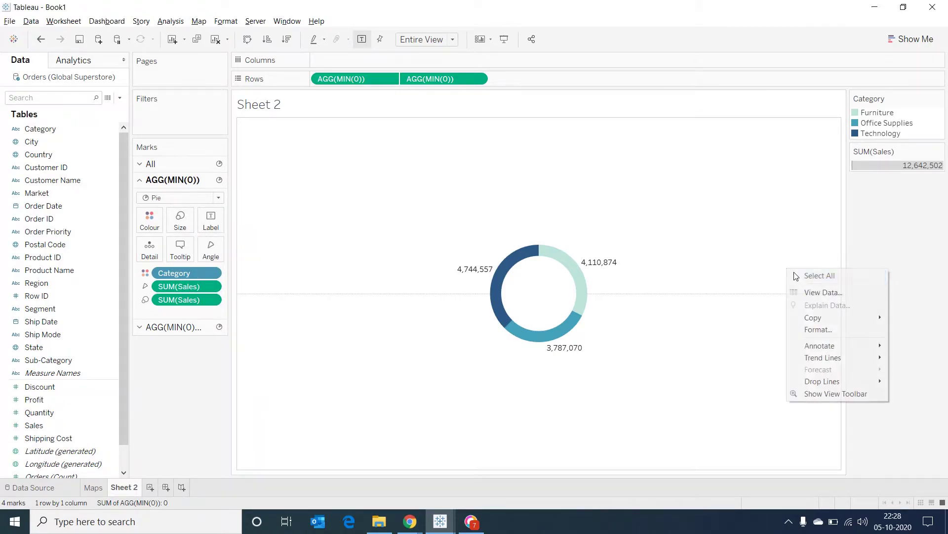
{"action": "left_click", "coordinate": [818, 329]}
{"action": "left_click", "coordinate": [72, 81]}
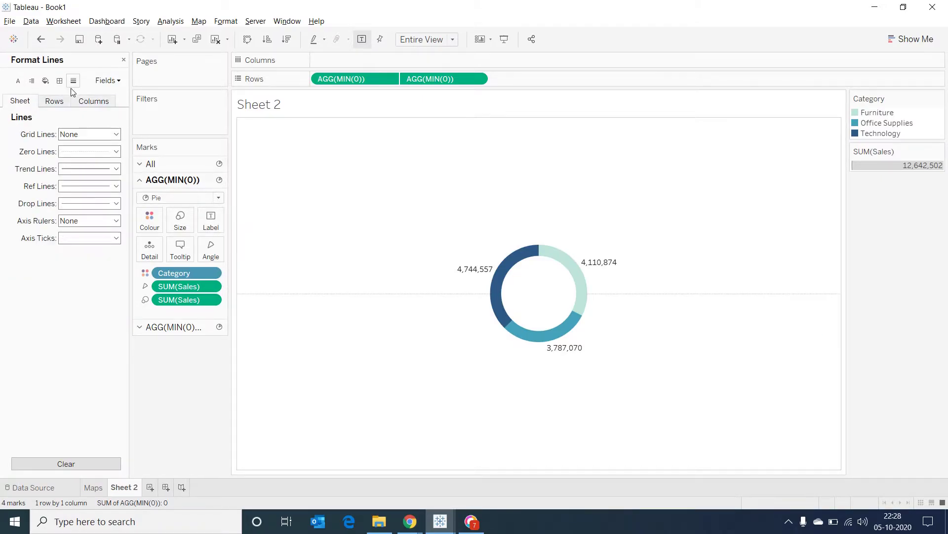
{"action": "left_click", "coordinate": [116, 152]}
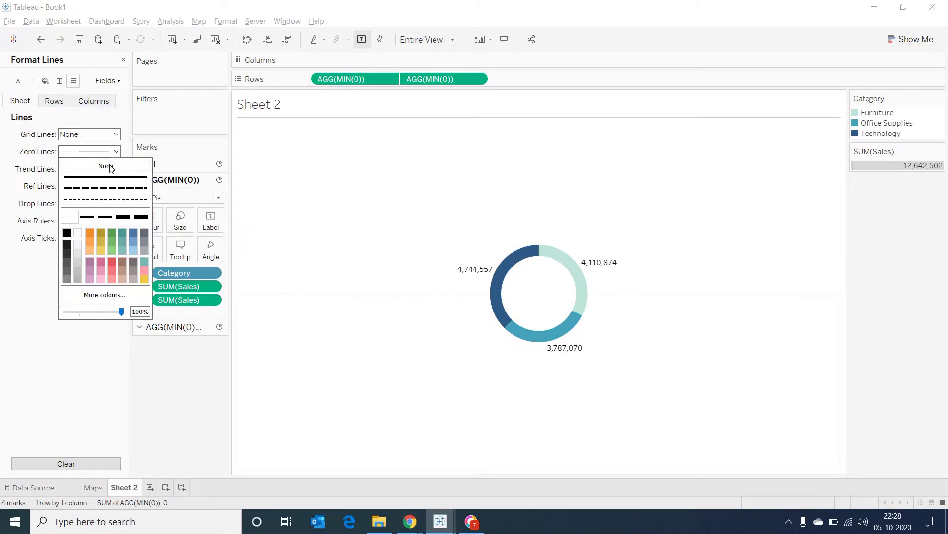
{"action": "left_click", "coordinate": [106, 165]}
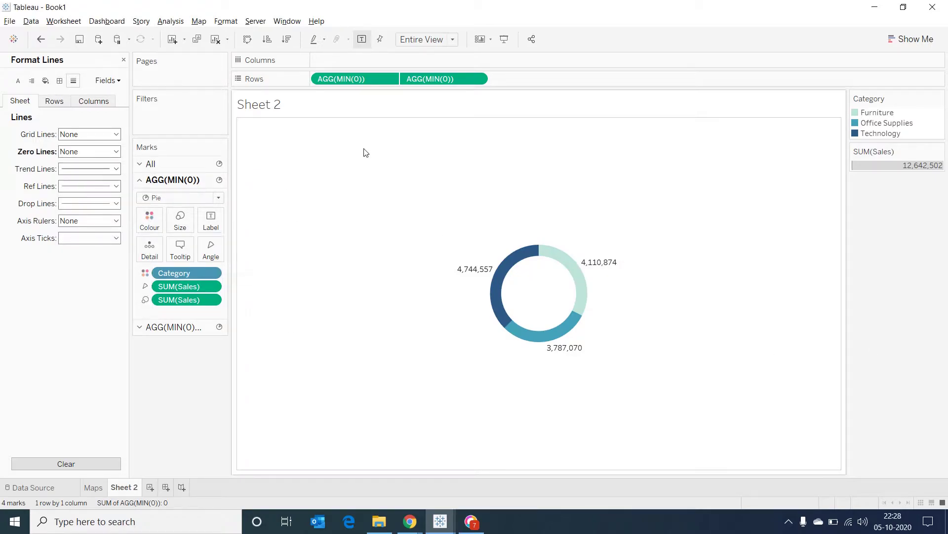
- Format SUM(Sales) pane numbers as custom with 0 decimals in Thousands (K)
{"action": "left_click", "coordinate": [211, 286]}
{"action": "left_click", "coordinate": [183, 332]}
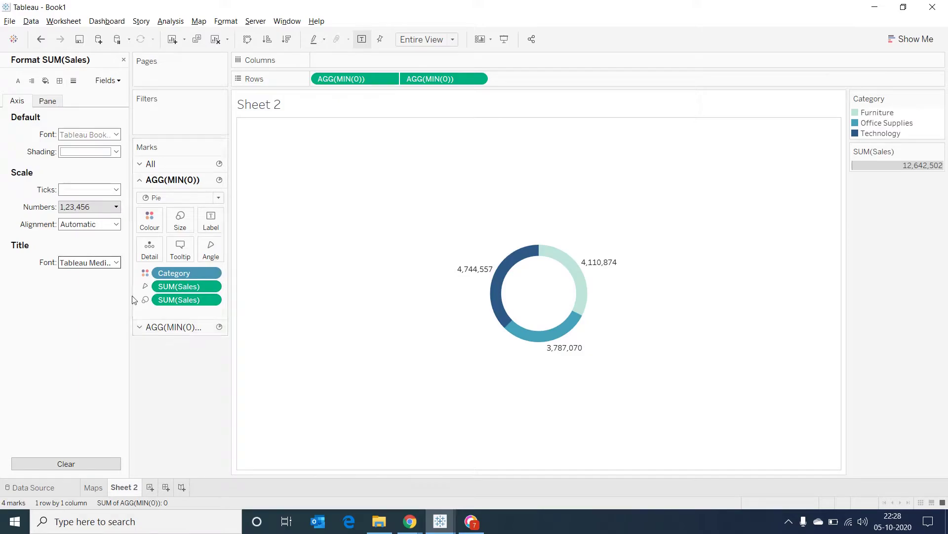
{"action": "left_click", "coordinate": [50, 102]}
{"action": "left_click", "coordinate": [116, 170]}
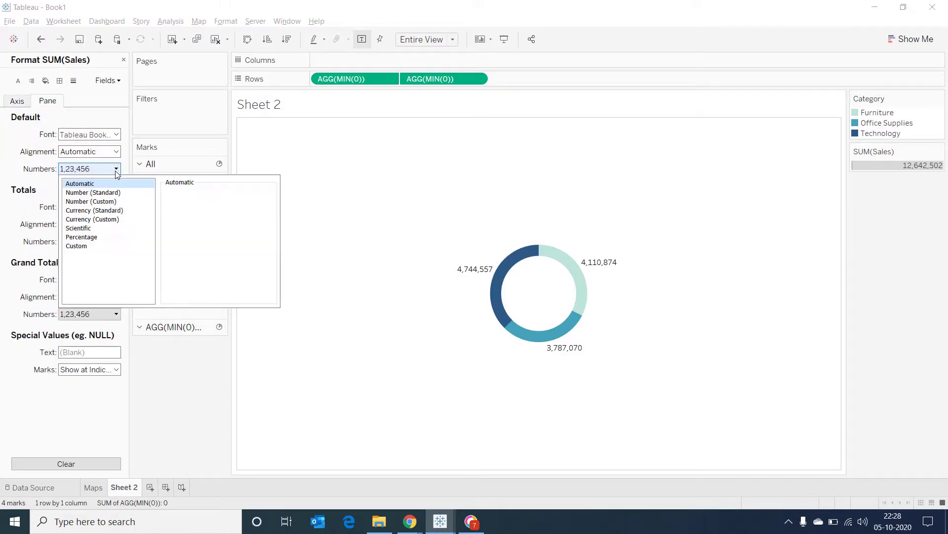
{"action": "left_click", "coordinate": [103, 201]}
{"action": "left_click", "coordinate": [192, 207]}
{"action": "left_click", "coordinate": [192, 207]}
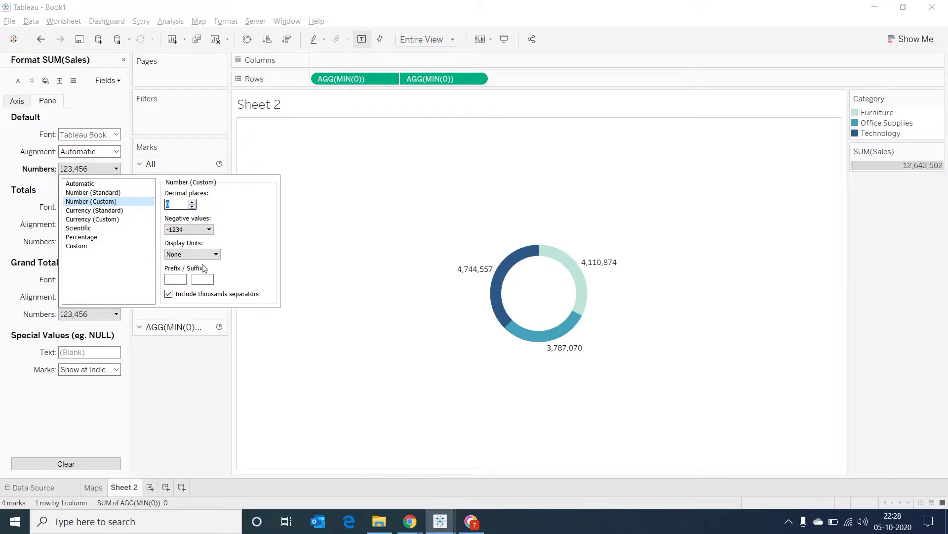
{"action": "left_click", "coordinate": [197, 253]}
{"action": "left_click", "coordinate": [193, 271]}
{"action": "left_click", "coordinate": [174, 364]}
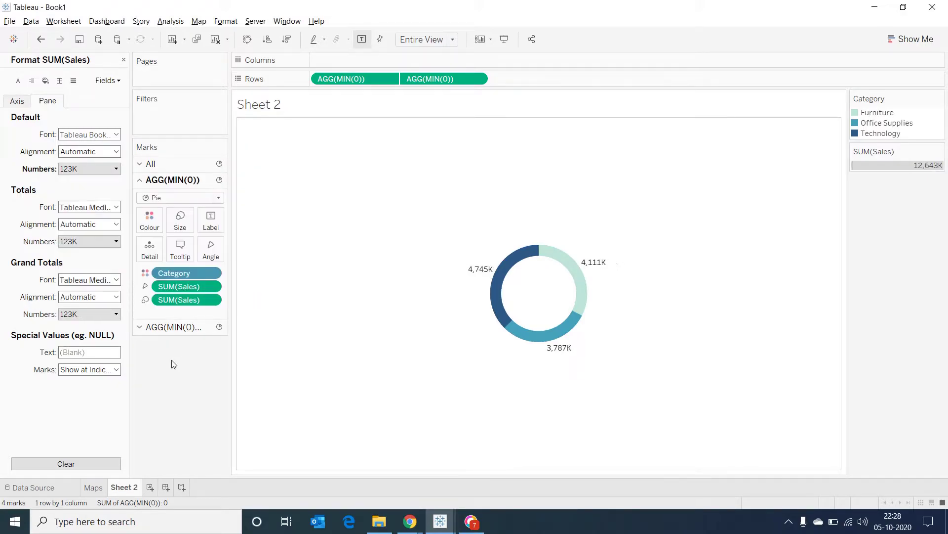
{"action": "left_click", "coordinate": [124, 60]}
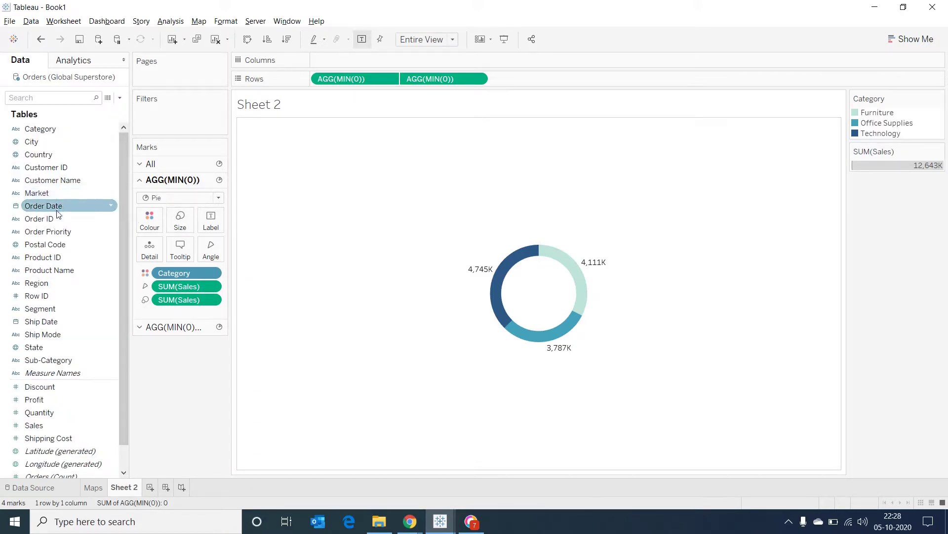
- Put Order Date on Columns and remove the Size pill from the All marks card so the yearly donuts match
{"action": "left_click_drag", "start_coordinate": [58, 209], "coordinate": [369, 56]}
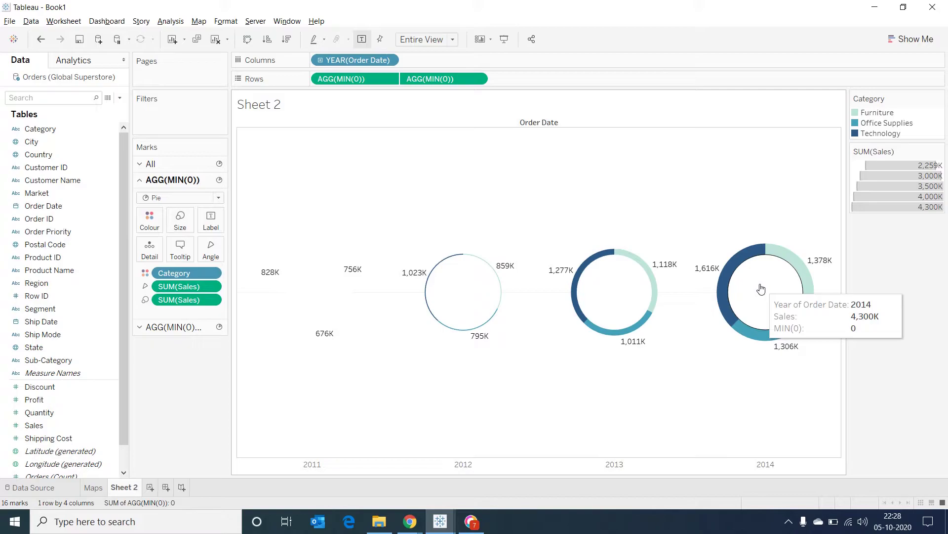
{"action": "left_click", "coordinate": [141, 164]}
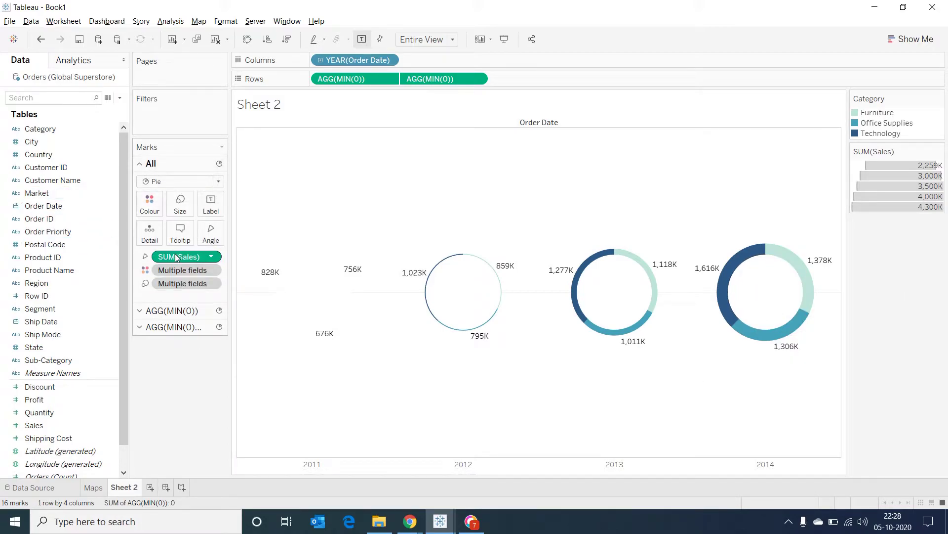
{"action": "left_click_drag", "start_coordinate": [176, 286], "coordinate": [31, 280]}
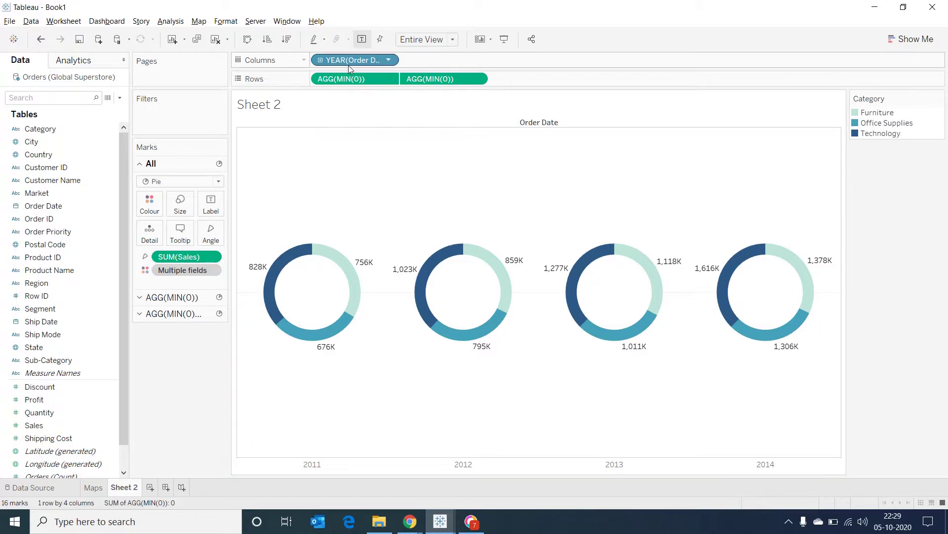
- Move YEAR(Order Date) to Pages and change it to Quarter
{"action": "left_click_drag", "start_coordinate": [348, 62], "coordinate": [268, 79]}
{"action": "left_click_drag", "start_coordinate": [179, 84], "coordinate": [171, 73]}
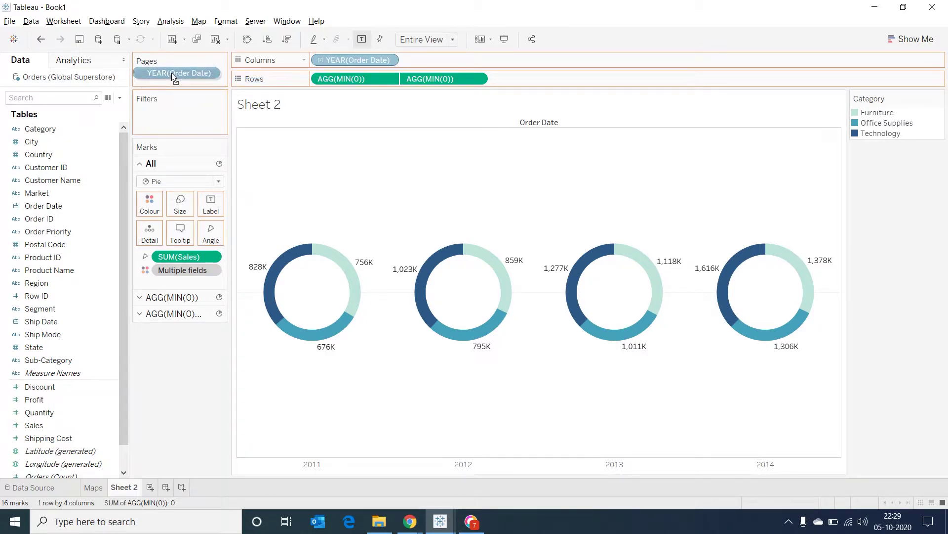
{"action": "left_click", "coordinate": [215, 77]}
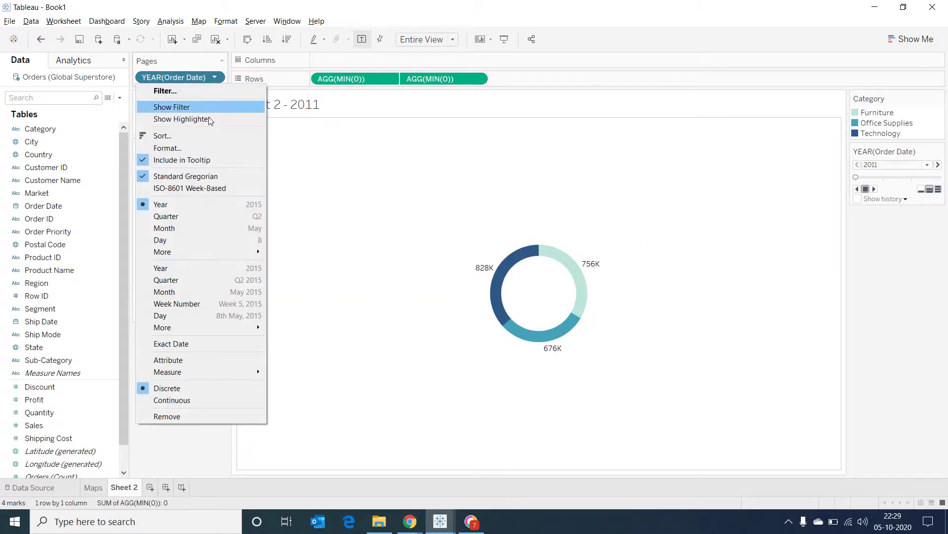
{"action": "left_click", "coordinate": [195, 283]}
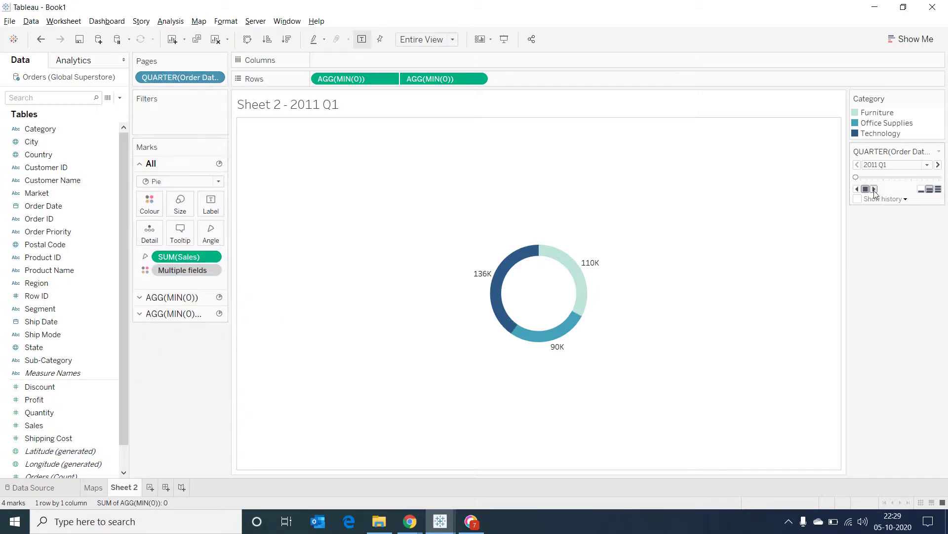
- Retitle the donut 'How is sales in category for <Page Name>?'
{"action": "double_click", "coordinate": [343, 103]}
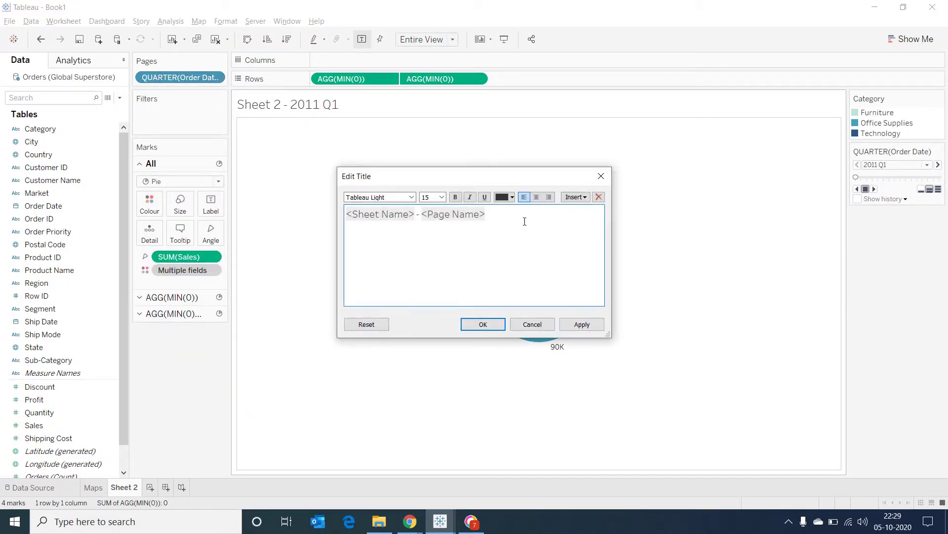
{"action": "left_click_drag", "start_coordinate": [525, 221], "coordinate": [271, 194]}
{"action": "key", "text": "ctrl+v"}
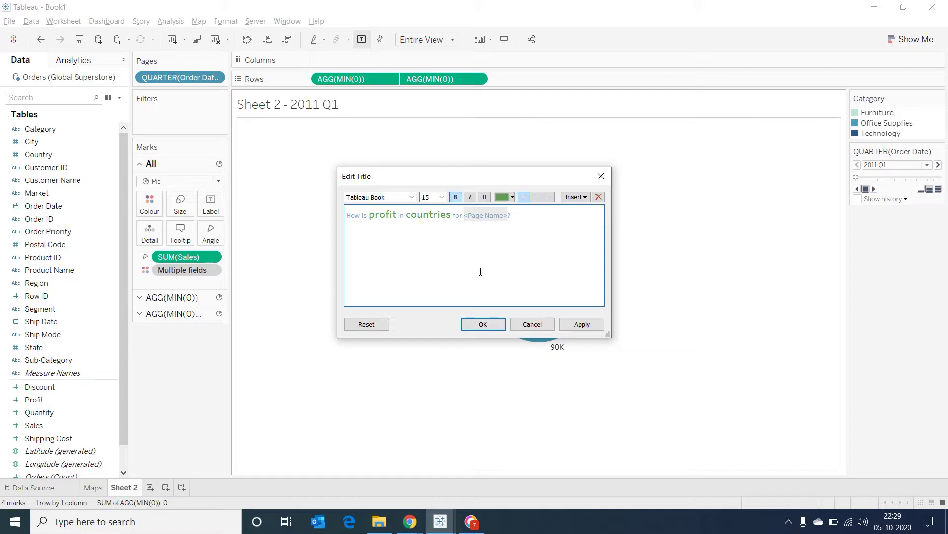
{"action": "type", "text": "sales in category"}
{"action": "left_click", "coordinate": [479, 324]}
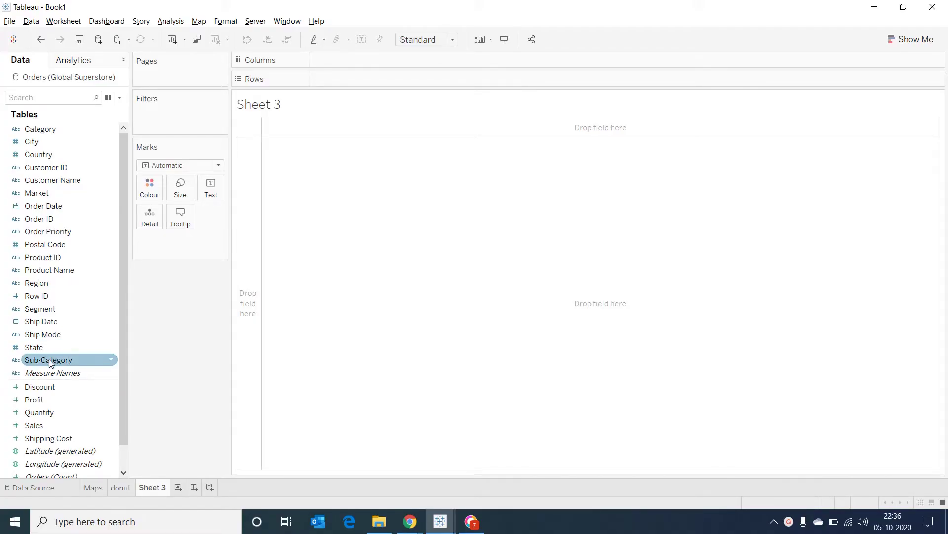
- Build horizontal bars of Sales by Sub-Category sorted descending
{"action": "double_click", "coordinate": [47, 360]}
{"action": "left_click", "coordinate": [43, 425]}
{"action": "double_click", "coordinate": [43, 426]}
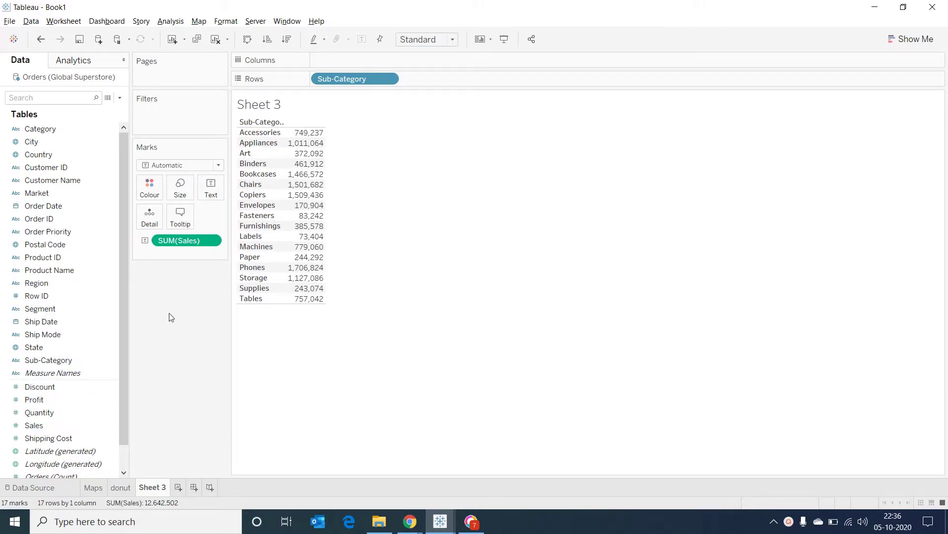
{"action": "left_click", "coordinate": [909, 41]}
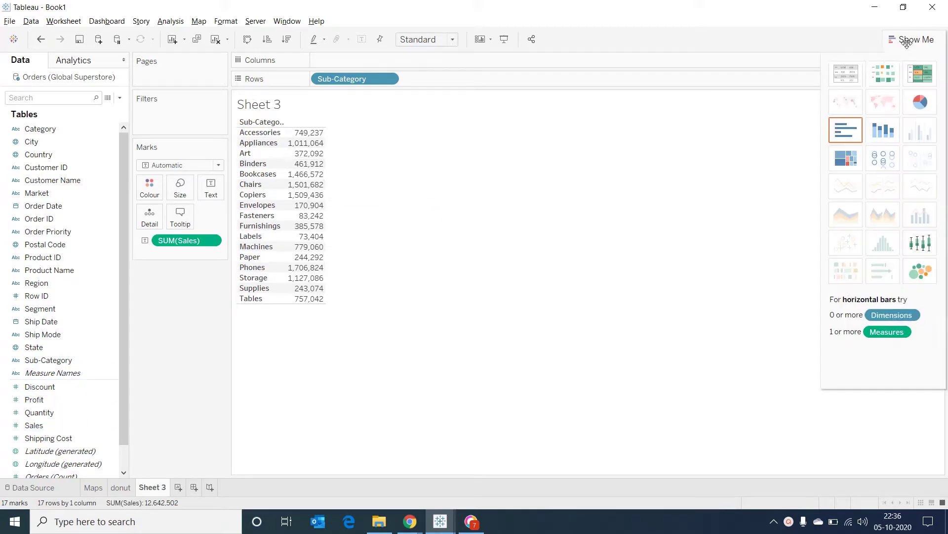
{"action": "left_click", "coordinate": [846, 130]}
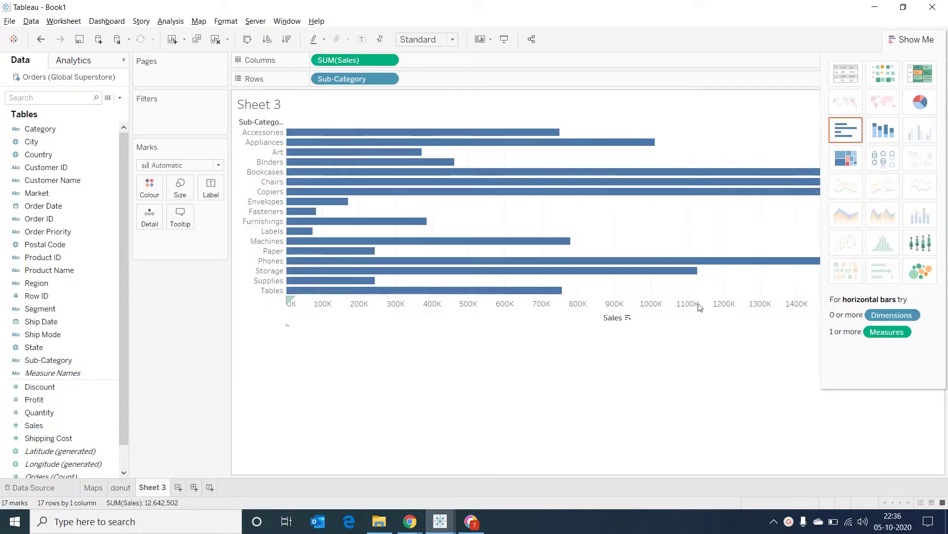
{"action": "left_click", "coordinate": [287, 40]}
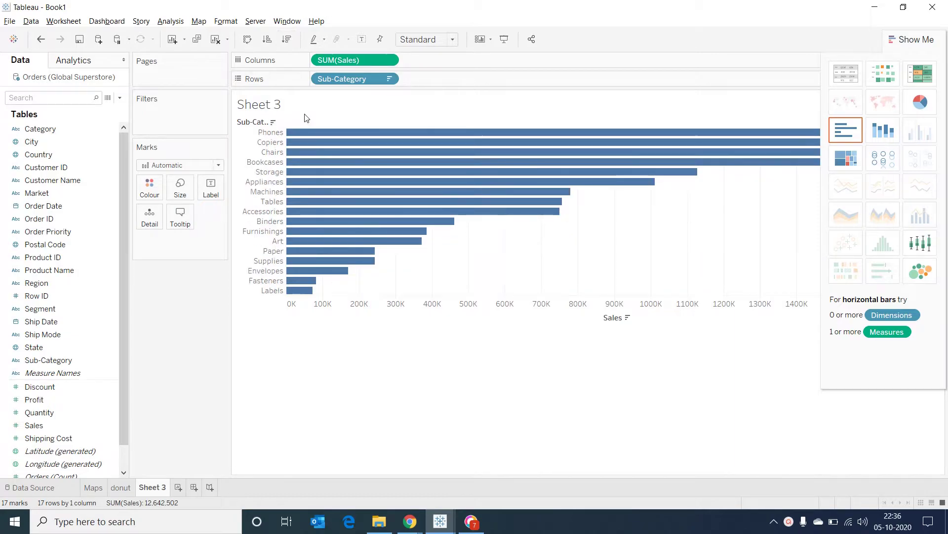
- Swap to vertical columns, fit the entire view, and colour the bars by Category
{"action": "left_click", "coordinate": [247, 40]}
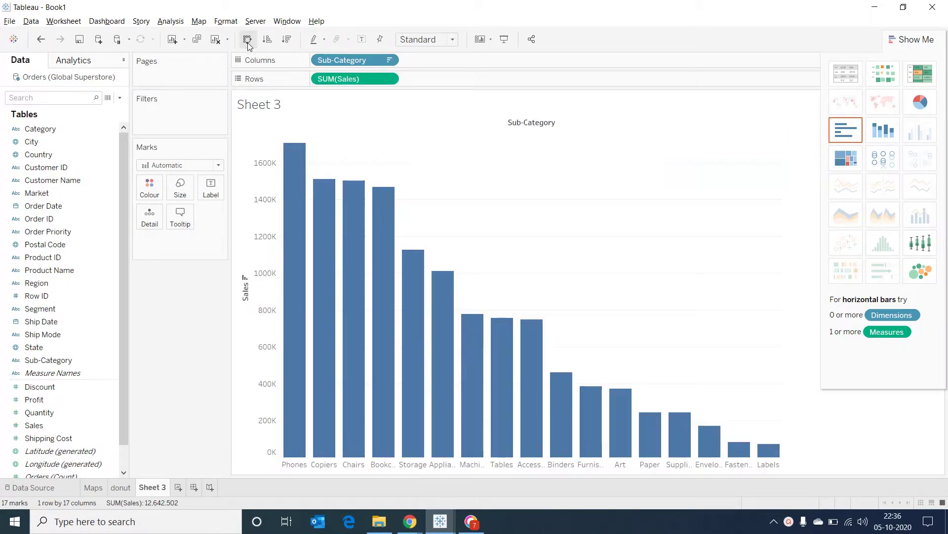
{"action": "left_click", "coordinate": [452, 40]}
{"action": "left_click", "coordinate": [420, 84]}
{"action": "left_click", "coordinate": [922, 37]}
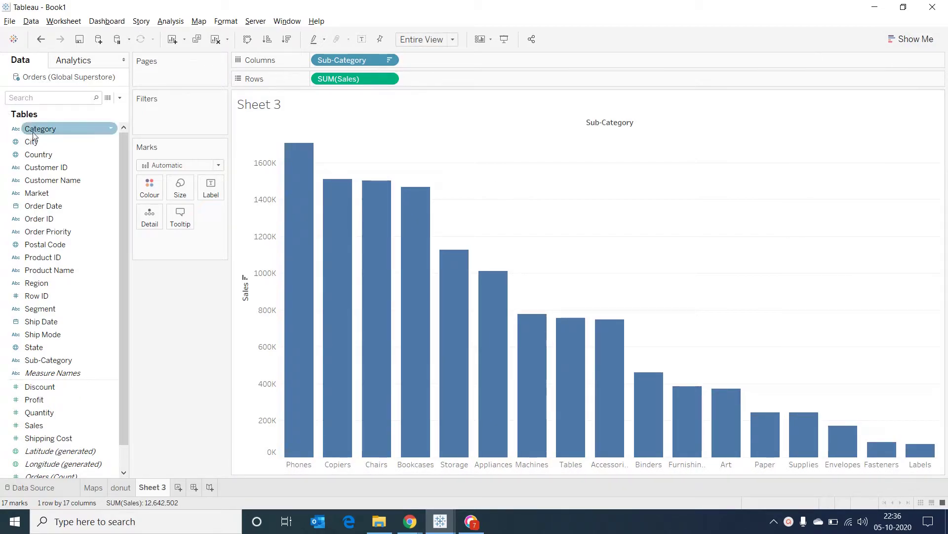
{"action": "left_click_drag", "start_coordinate": [34, 131], "coordinate": [141, 189]}
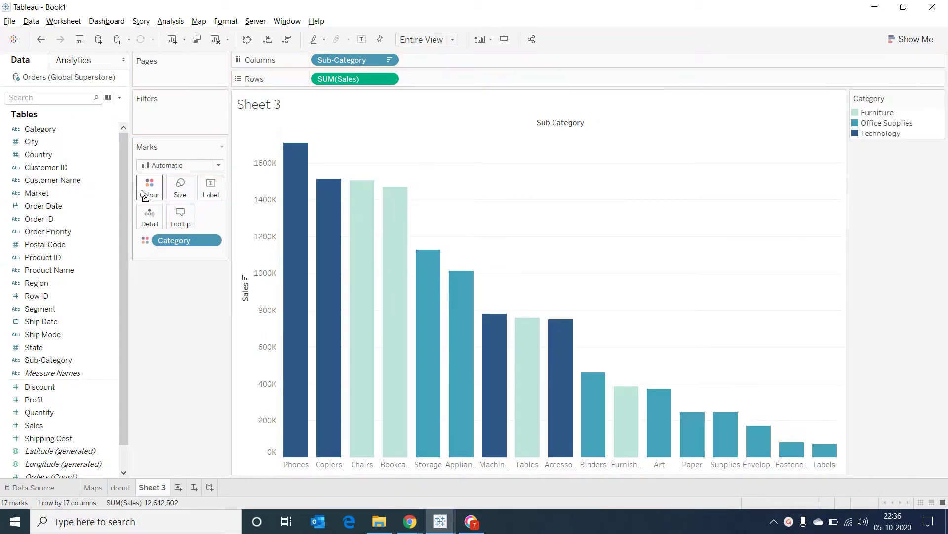
- Hide the Sales axis header and show mark labels on every bar
{"action": "right_click", "coordinate": [254, 269]}
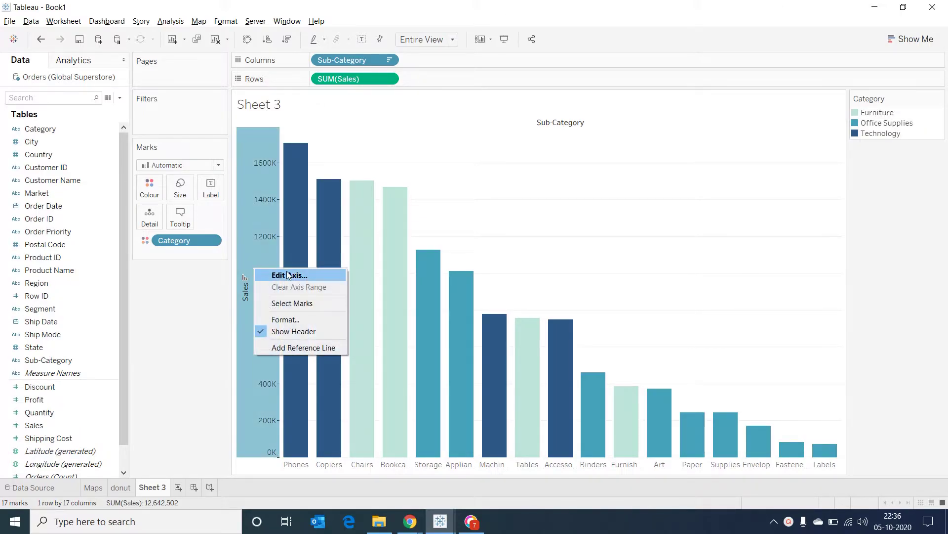
{"action": "left_click", "coordinate": [285, 331]}
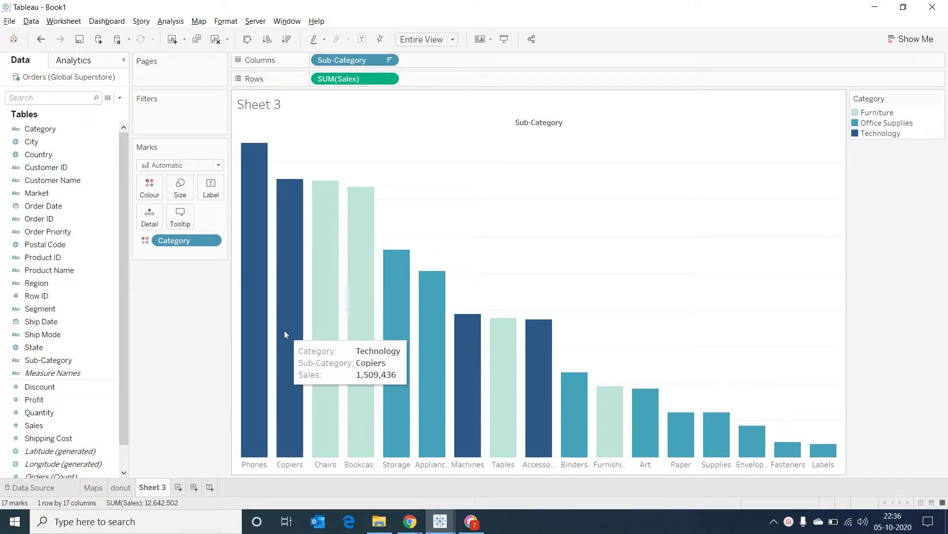
{"action": "left_click", "coordinate": [211, 187]}
{"action": "left_click", "coordinate": [234, 213]}
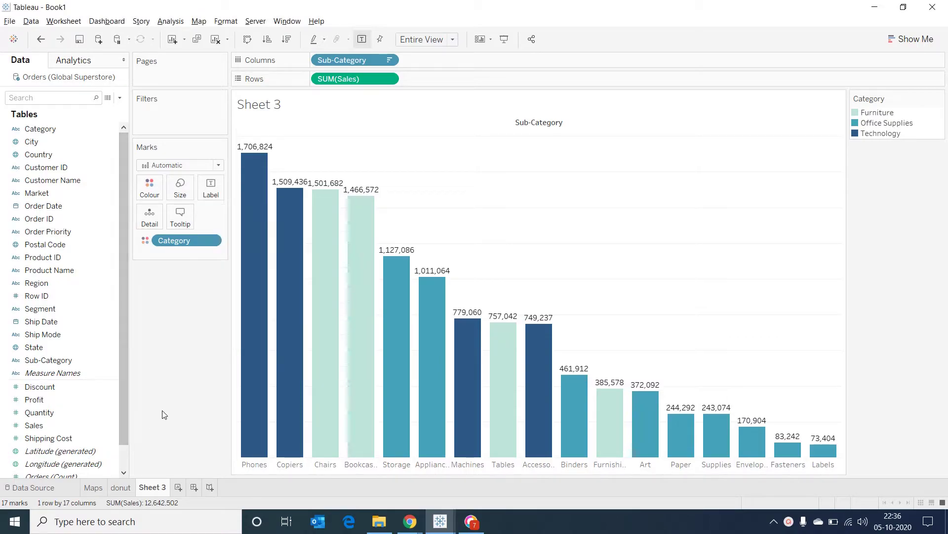
- Format the Sales labels as custom numbers with 0 decimals in Thousands (K)
{"action": "left_click", "coordinate": [389, 80]}
{"action": "left_click", "coordinate": [382, 124]}
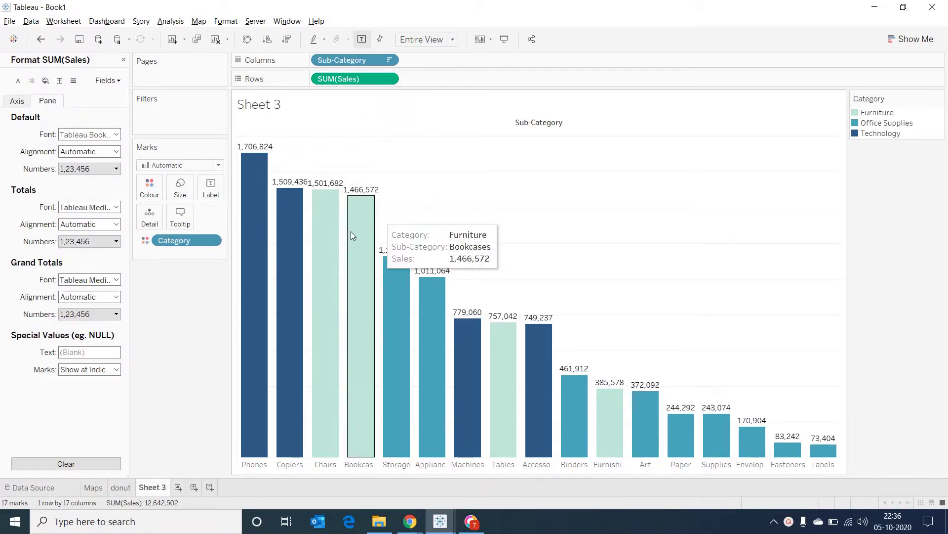
{"action": "left_click", "coordinate": [116, 169]}
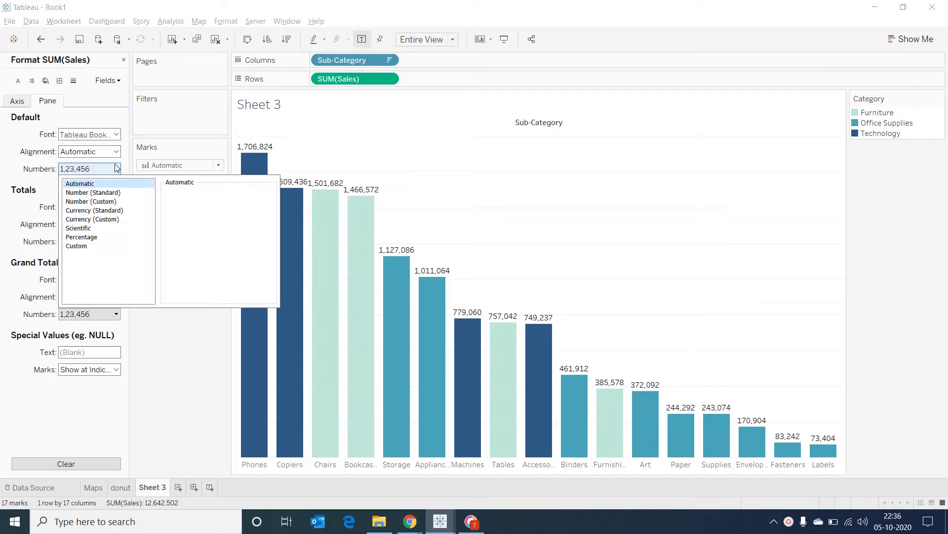
{"action": "left_click", "coordinate": [107, 201]}
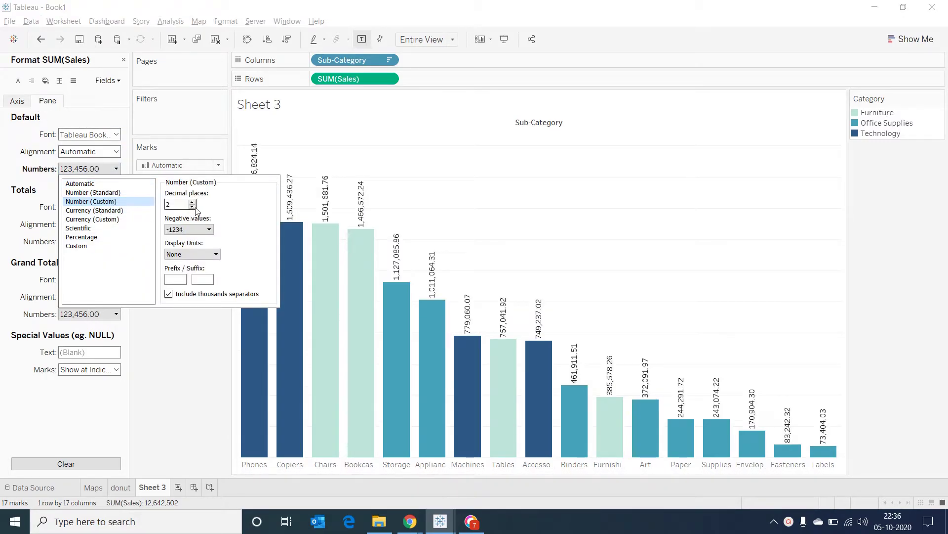
{"action": "left_click", "coordinate": [191, 206]}
{"action": "left_click", "coordinate": [192, 206]}
{"action": "left_click", "coordinate": [193, 254]}
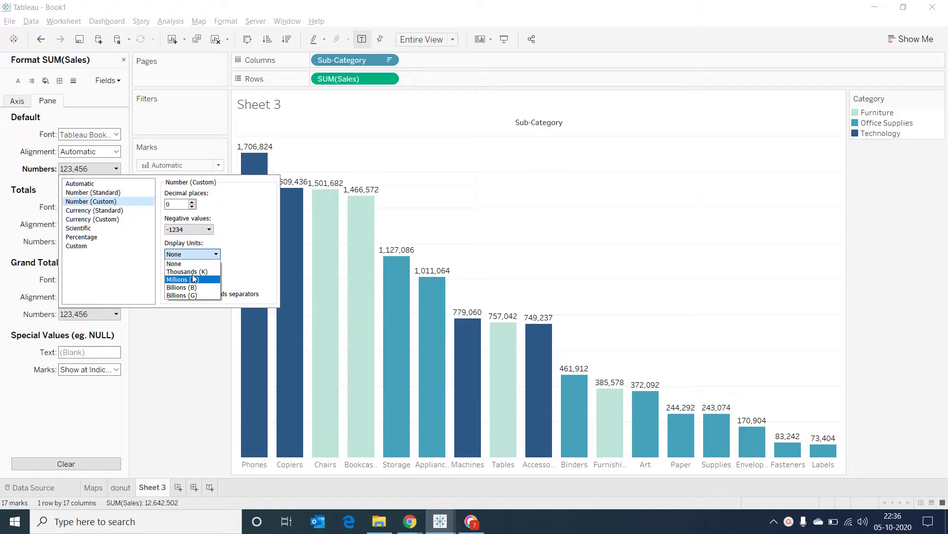
{"action": "left_click", "coordinate": [186, 271]}
{"action": "left_click", "coordinate": [162, 400]}
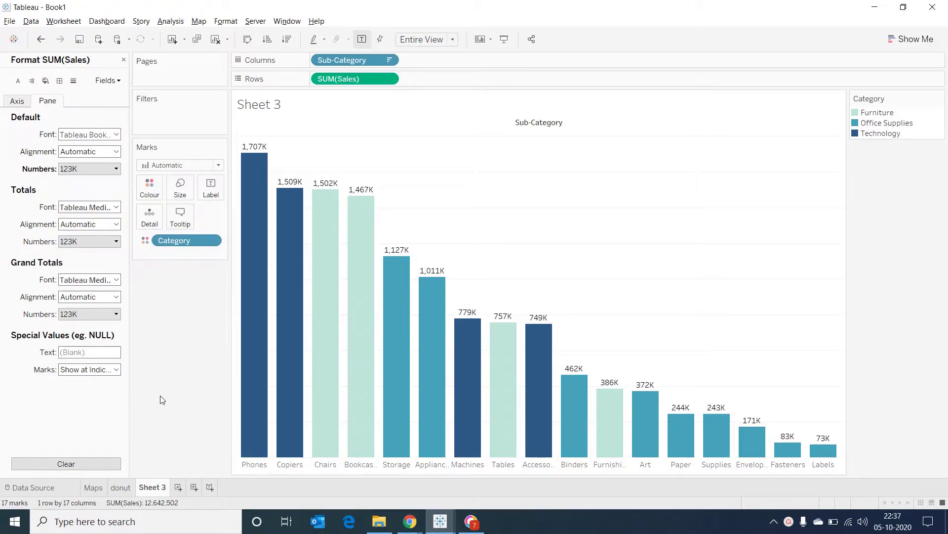
{"action": "left_click", "coordinate": [123, 60]}
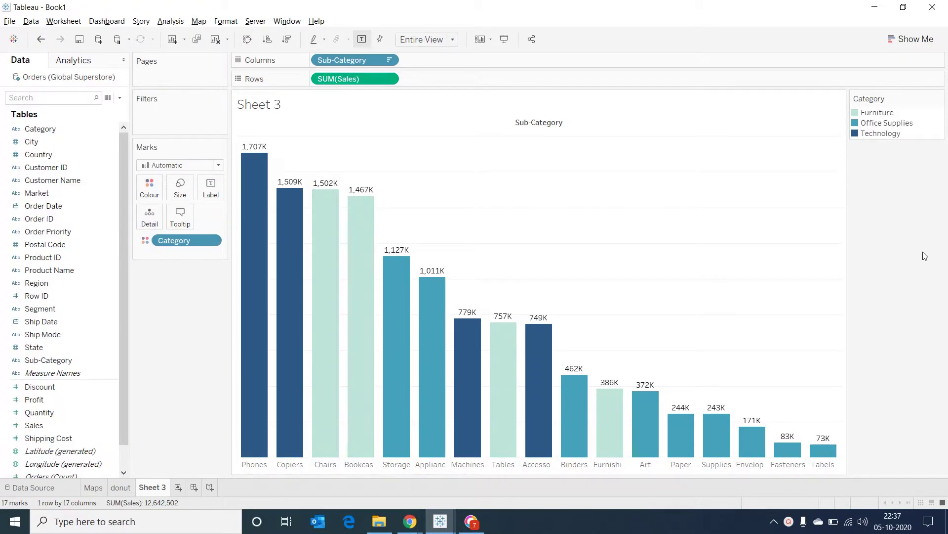
- Page the bar chart by Order Date at the Quarter level
{"action": "left_click", "coordinate": [22, 182]}
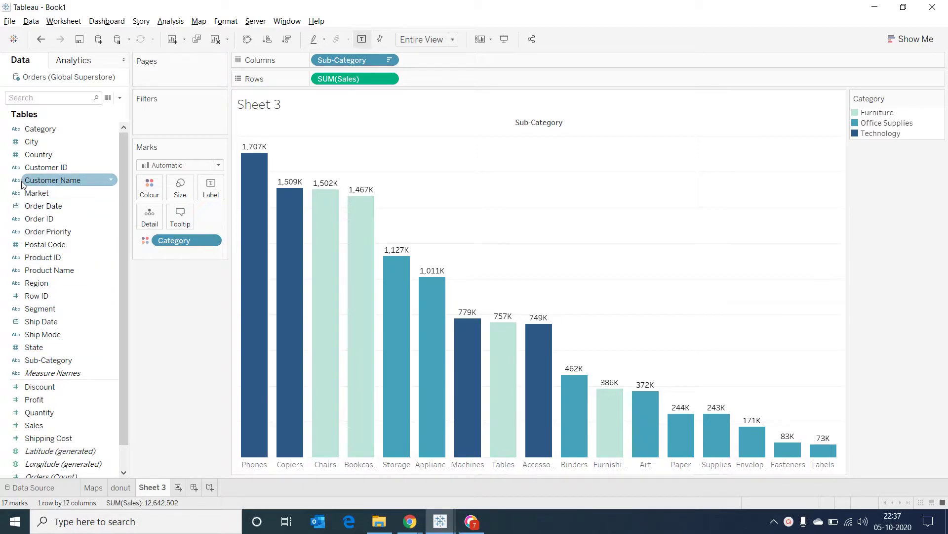
{"action": "left_click", "coordinate": [38, 215]}
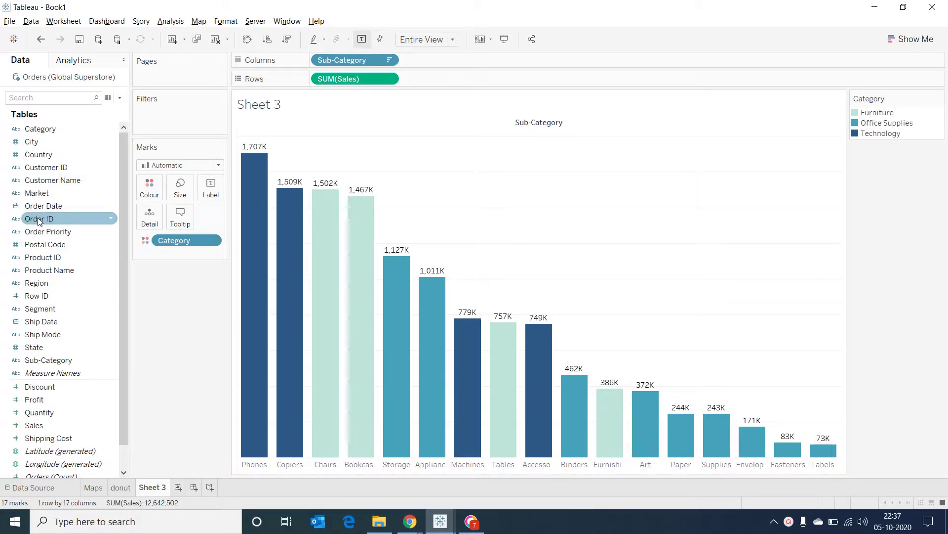
{"action": "left_click_drag", "start_coordinate": [39, 206], "coordinate": [171, 82]}
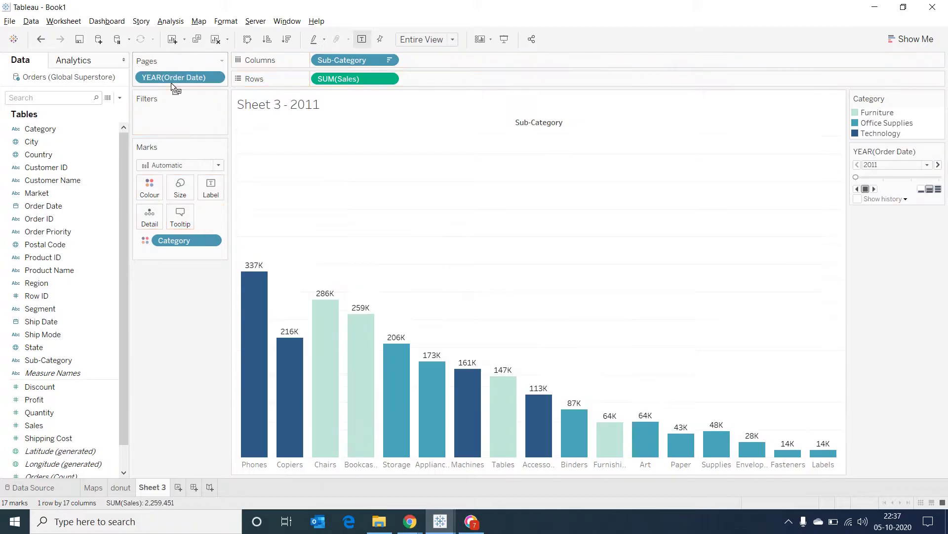
{"action": "left_click", "coordinate": [215, 78]}
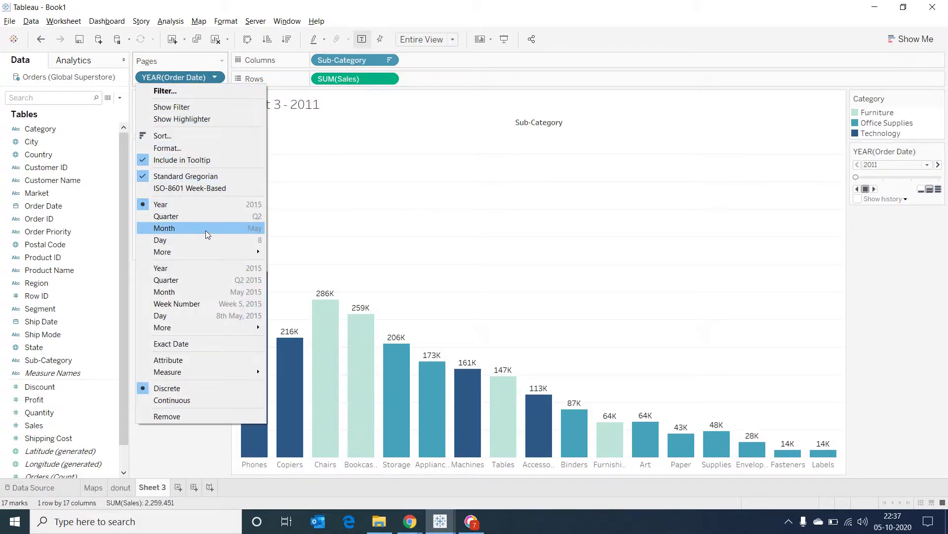
{"action": "left_click", "coordinate": [198, 281]}
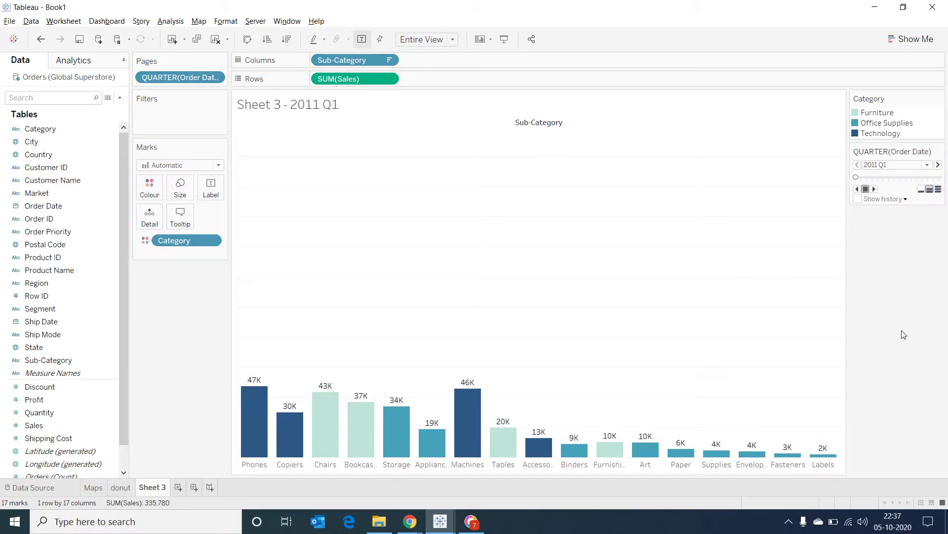
- Retitle the chart 'How is sales in sub-category for <Page Name>?' and play the quarter animation
{"action": "double_click", "coordinate": [339, 106]}
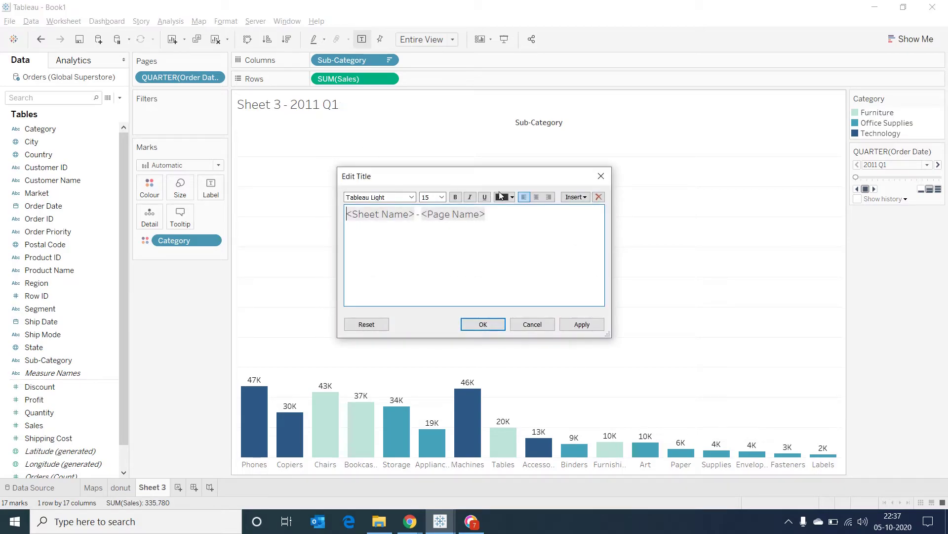
{"action": "key", "text": "ctrl+a"}
{"action": "type", "text": "How is sales in countries for <Page Name>?"}
{"action": "type", "text": "sub"}
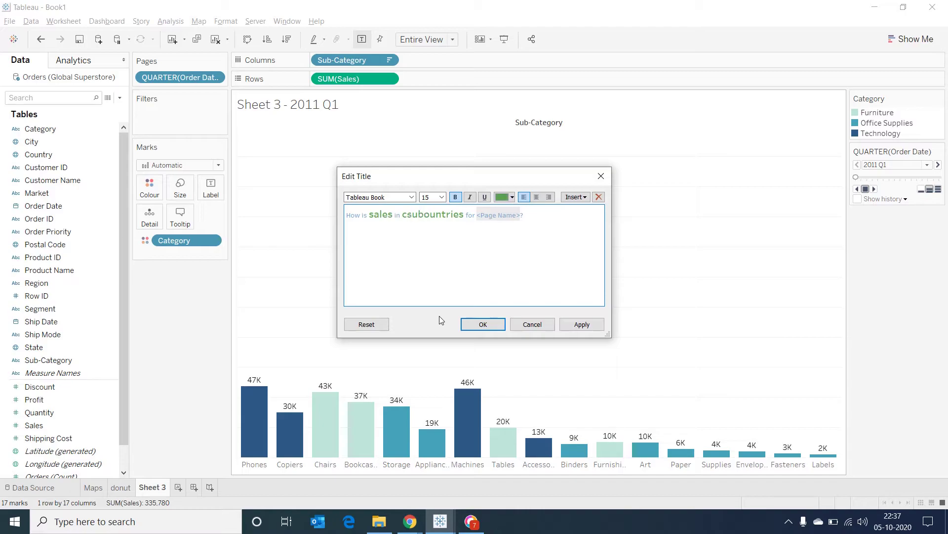
{"action": "type", "text": "-category"}
{"action": "key", "text": "Delete"}
{"action": "key", "text": "Delete"}
{"action": "key", "text": "Delete"}
{"action": "key", "text": "Delete"}
{"action": "key", "text": "Delete"}
{"action": "key", "text": "Delete"}
{"action": "key", "text": "Delete"}
{"action": "key", "text": "Delete"}
{"action": "left_click", "coordinate": [483, 325]}
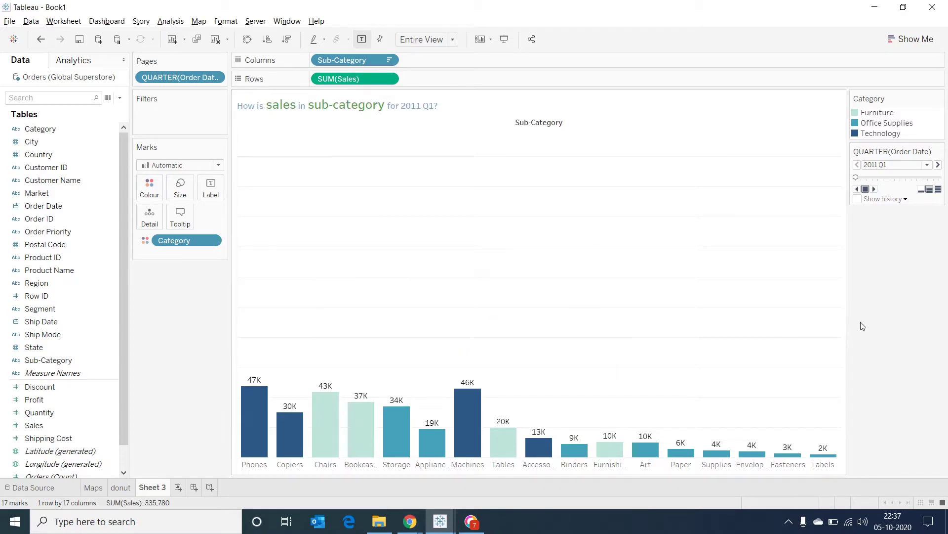
{"action": "left_click", "coordinate": [874, 190]}
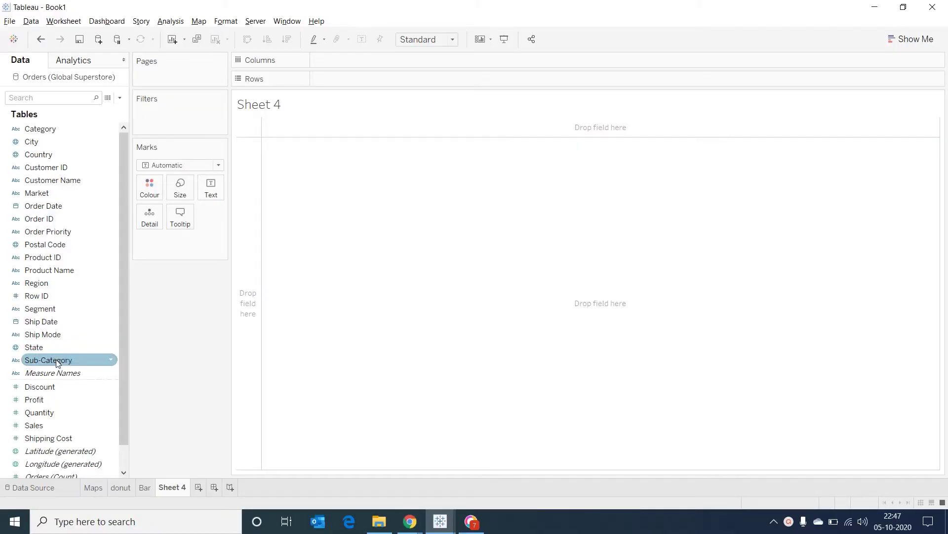
- Build a horizontal bar chart of Sales by Sub-Category that fills the view, sorted descending
{"action": "double_click", "coordinate": [57, 361]}
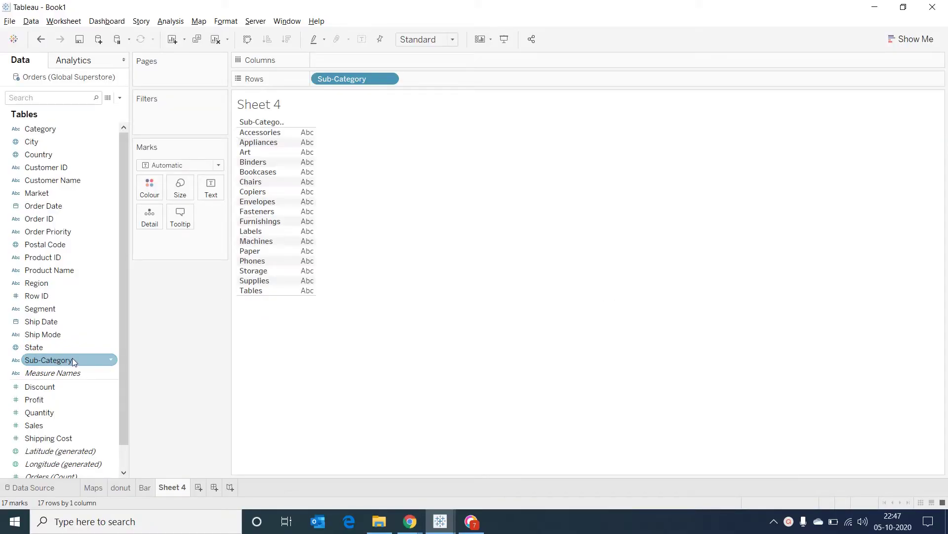
{"action": "double_click", "coordinate": [53, 425]}
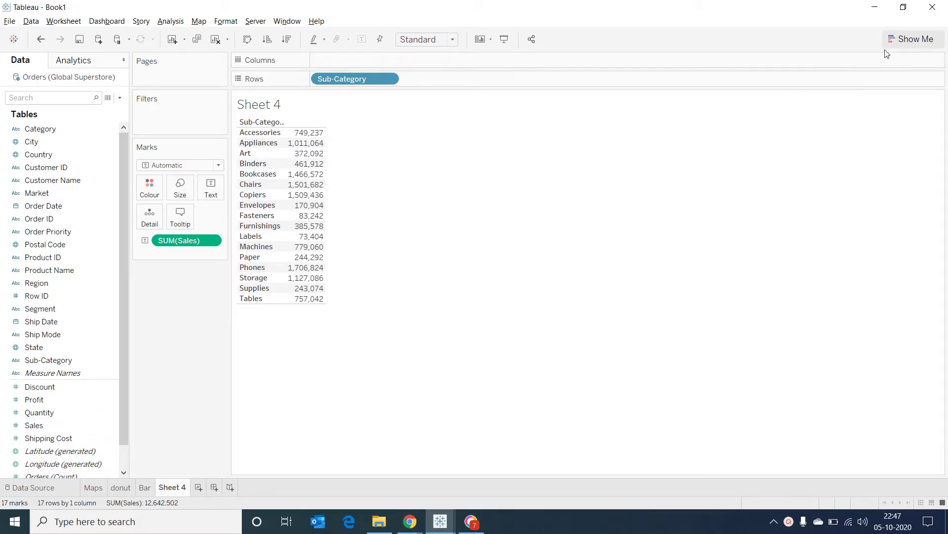
{"action": "left_click", "coordinate": [899, 41]}
{"action": "left_click", "coordinate": [846, 130]}
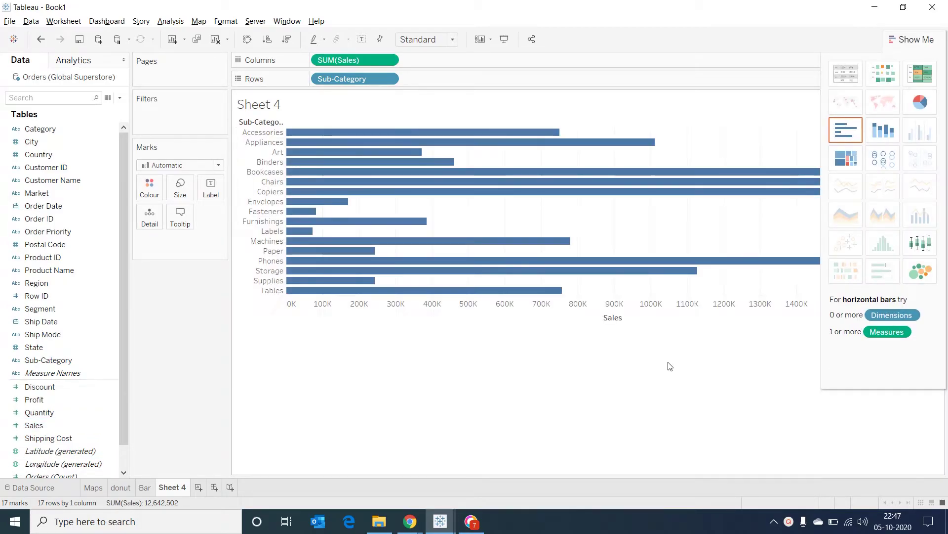
{"action": "left_click", "coordinate": [904, 40]}
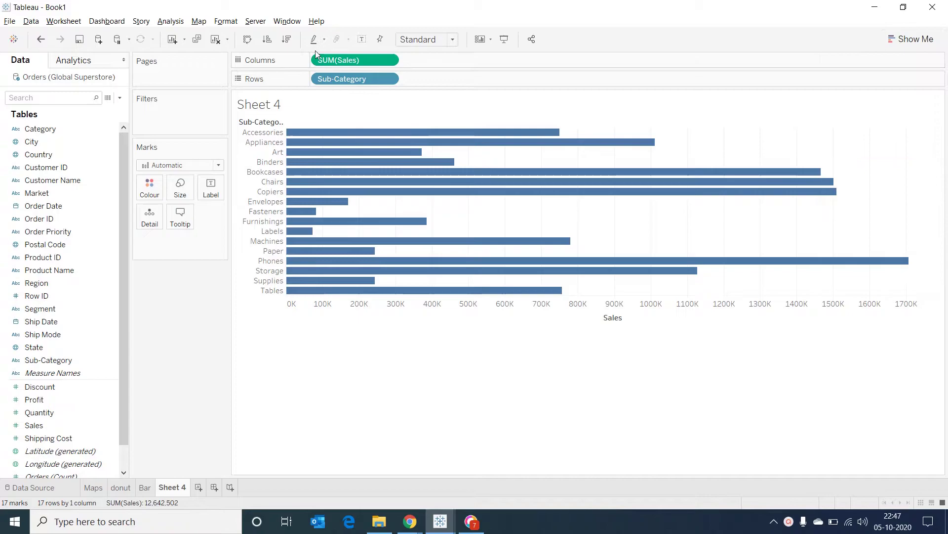
{"action": "left_click", "coordinate": [452, 40]}
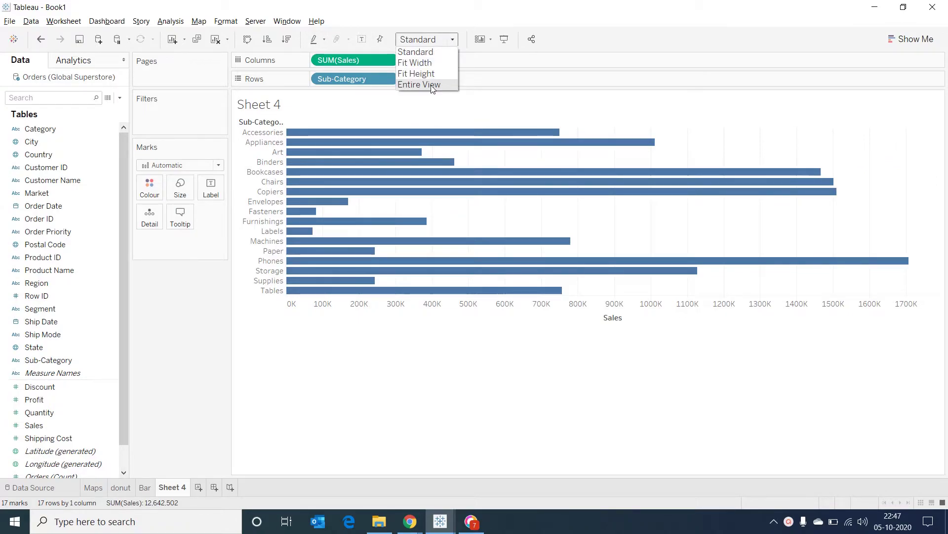
{"action": "left_click", "coordinate": [433, 88]}
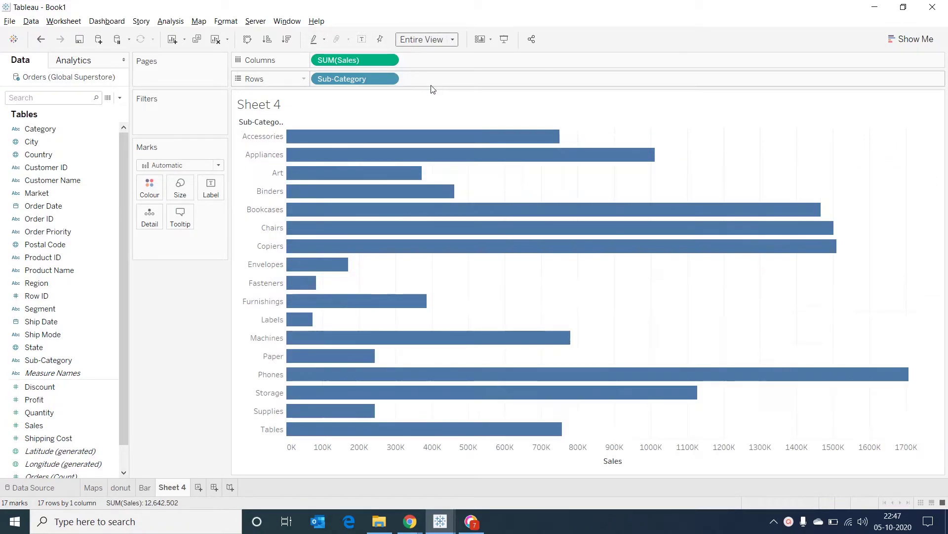
{"action": "left_click", "coordinate": [267, 39]}
{"action": "left_click", "coordinate": [286, 39]}
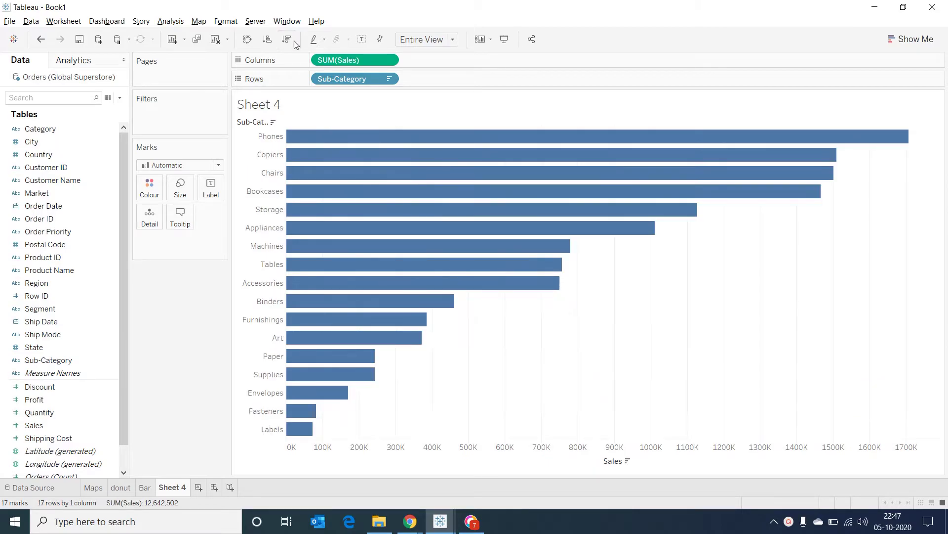
- Duplicate Sales as a circle pane and overlay both Sales panes on a dual axis
{"action": "left_click_drag", "start_coordinate": [363, 63], "coordinate": [473, 62]}
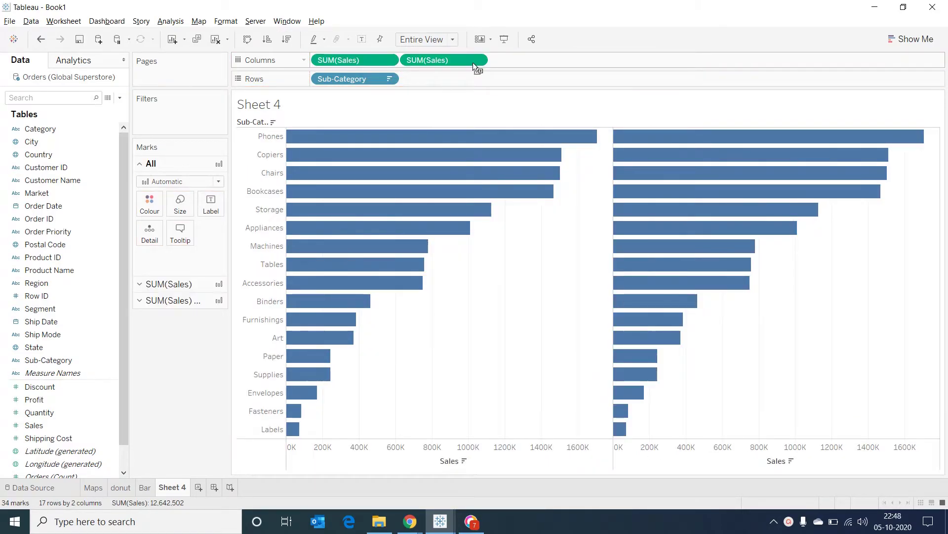
{"action": "left_click", "coordinate": [147, 301]}
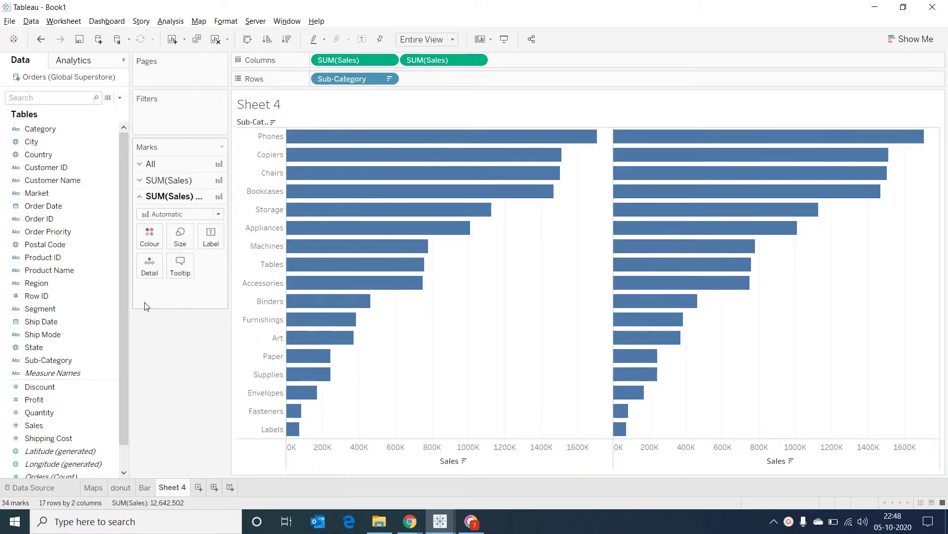
{"action": "left_click", "coordinate": [220, 217]}
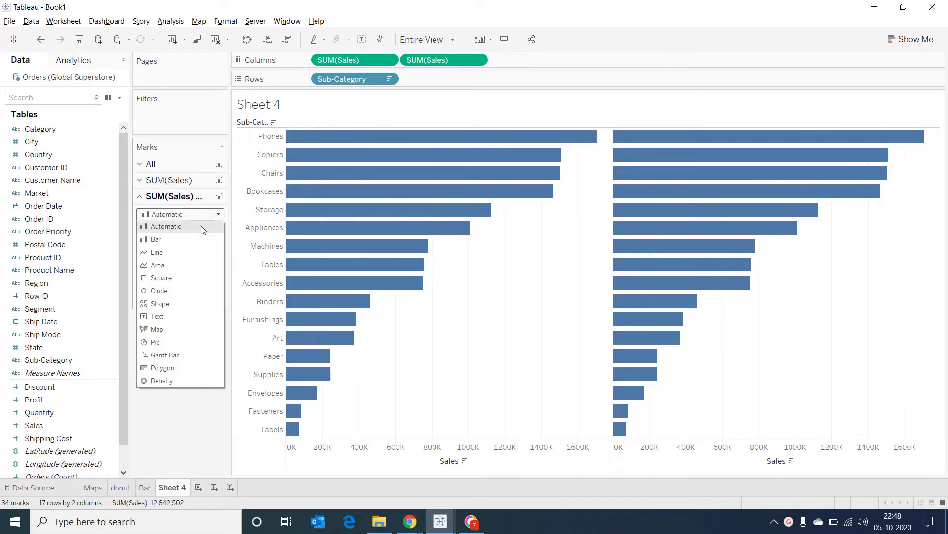
{"action": "left_click", "coordinate": [207, 290]}
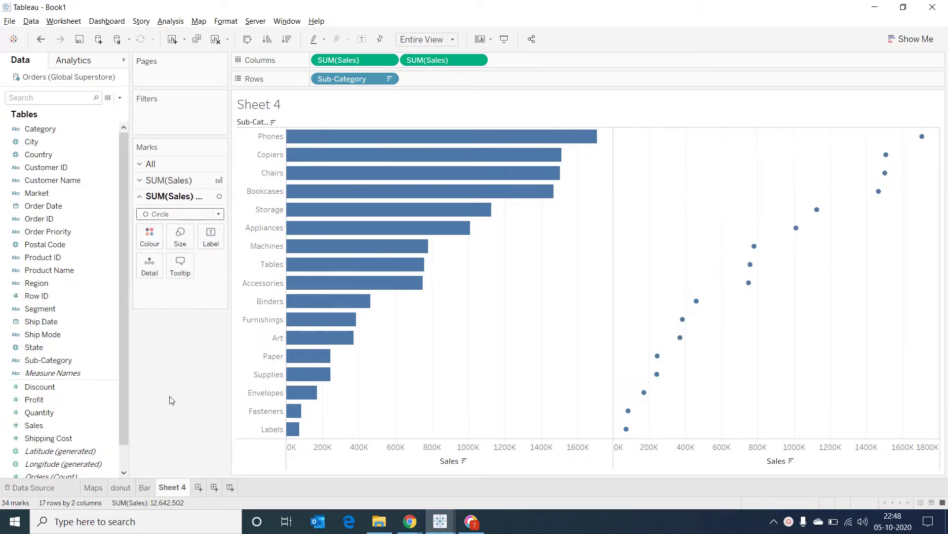
{"action": "left_click", "coordinate": [477, 61]}
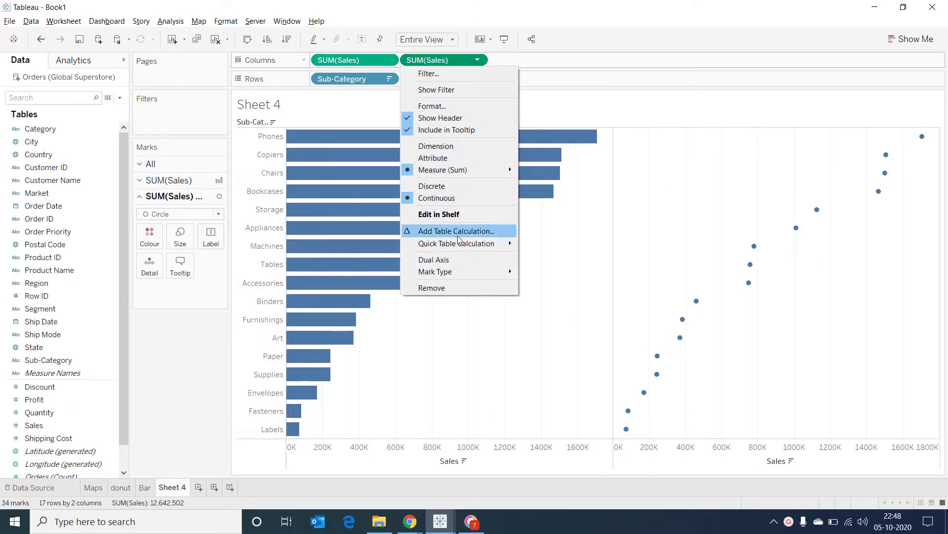
{"action": "left_click", "coordinate": [449, 260]}
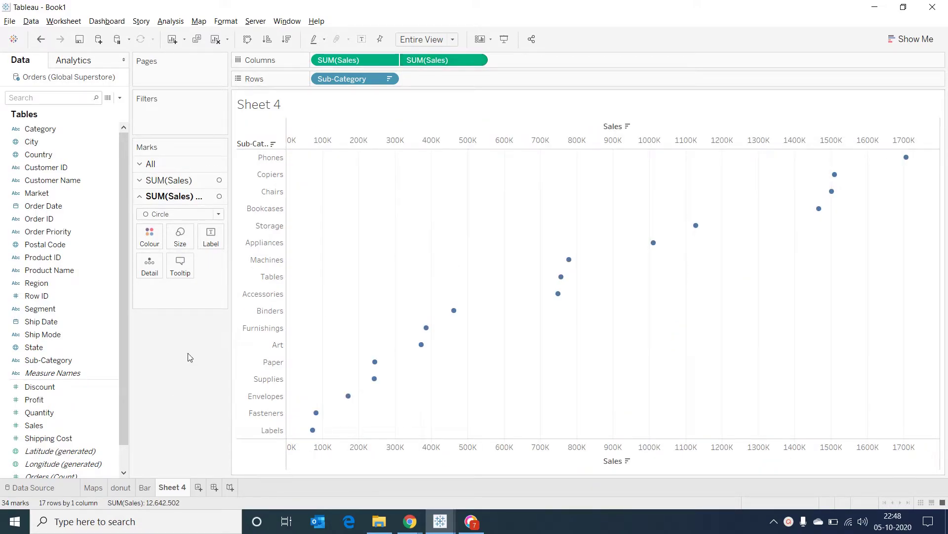
- Set the first SUM(Sales) mark type to Bar
{"action": "left_click", "coordinate": [144, 180]}
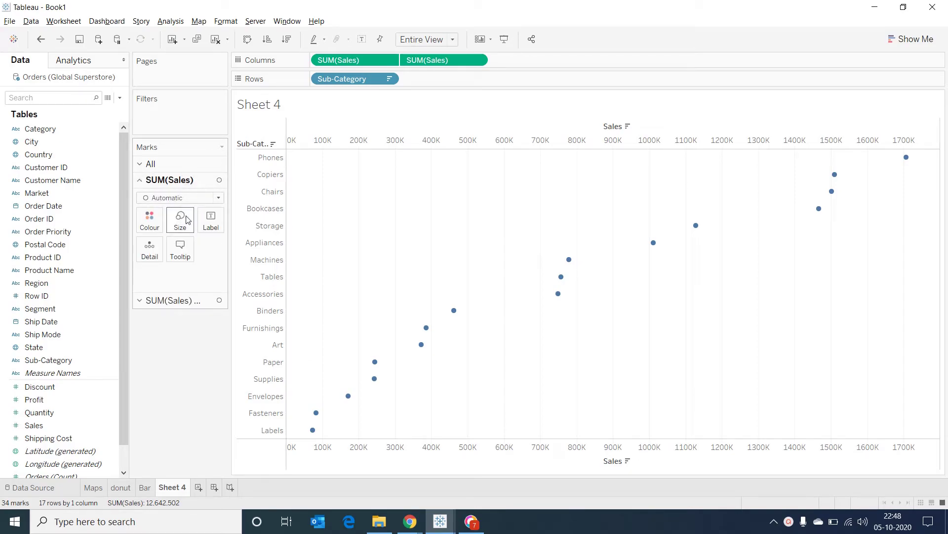
{"action": "left_click", "coordinate": [218, 197]}
{"action": "left_click", "coordinate": [181, 221]}
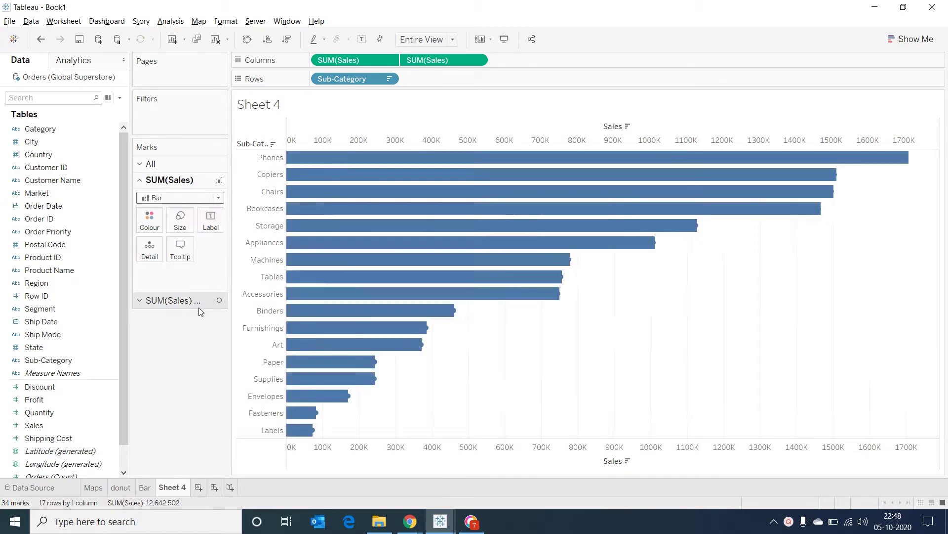
{"action": "right_click", "coordinate": [583, 143]}
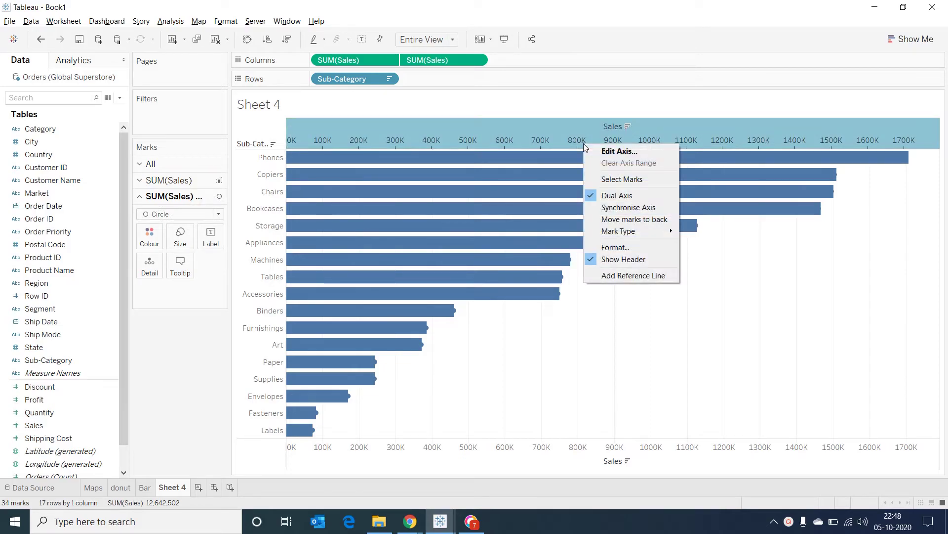
{"action": "key", "text": "Escape"}
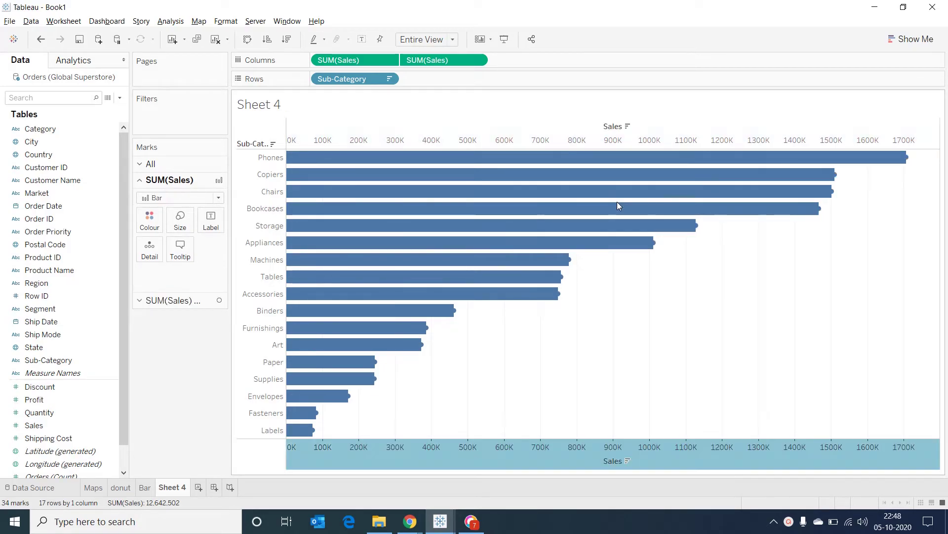
- Enlarge the circles and make the bars thinner to form lollipops
{"action": "left_click", "coordinate": [148, 300]}
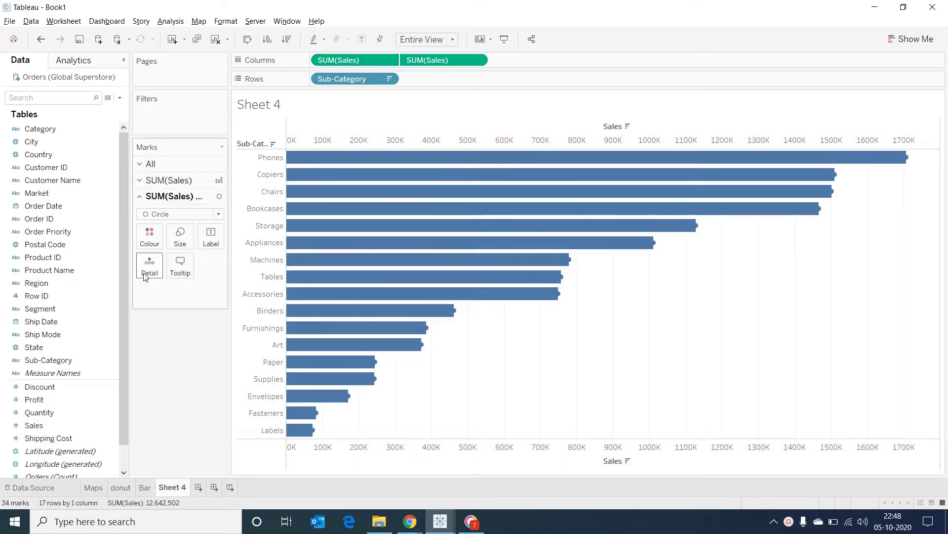
{"action": "left_click", "coordinate": [178, 237]}
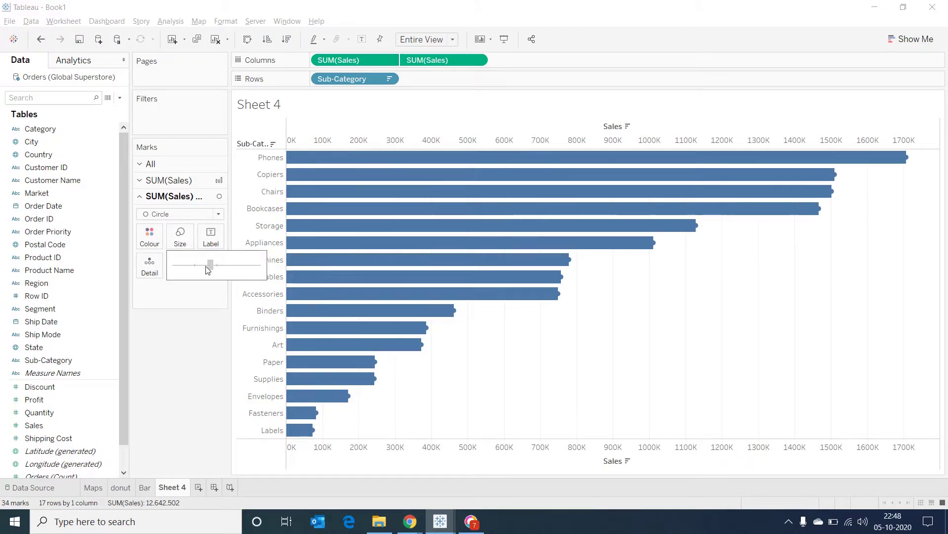
{"action": "left_click_drag", "start_coordinate": [226, 267], "coordinate": [225, 266]}
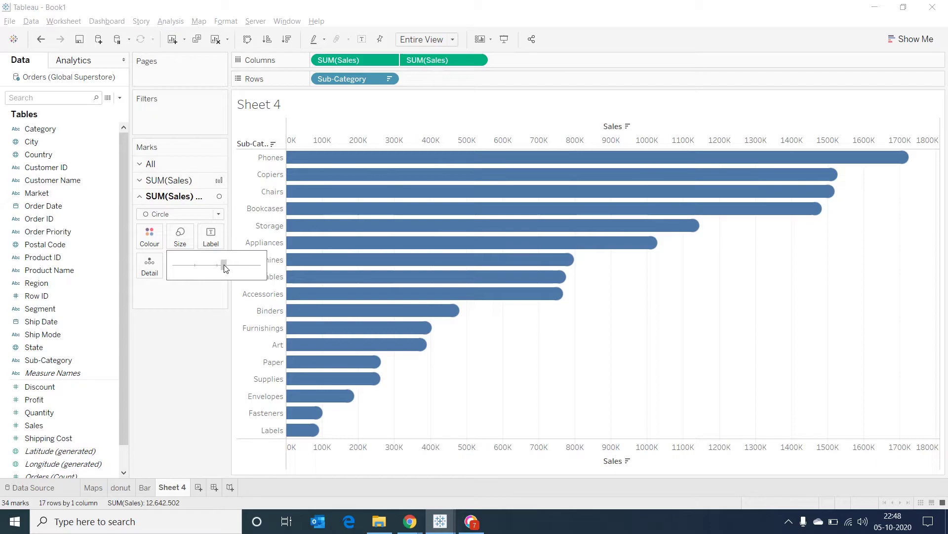
{"action": "left_click", "coordinate": [169, 180]}
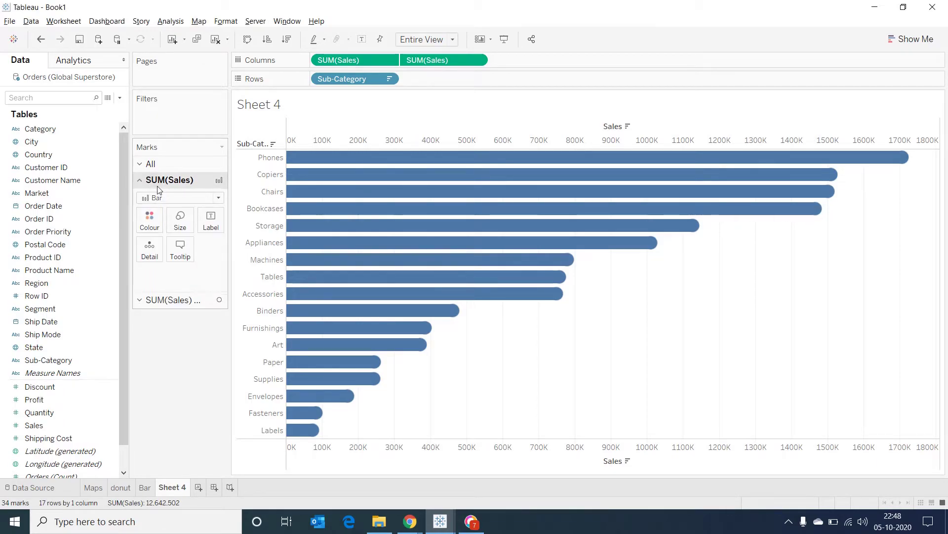
{"action": "left_click", "coordinate": [188, 227]}
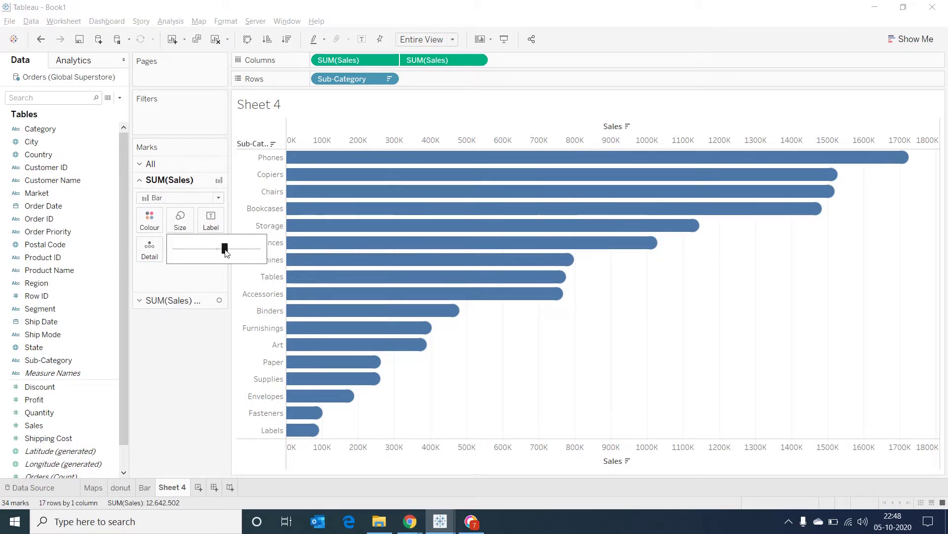
{"action": "left_click_drag", "start_coordinate": [226, 251], "coordinate": [222, 250]}
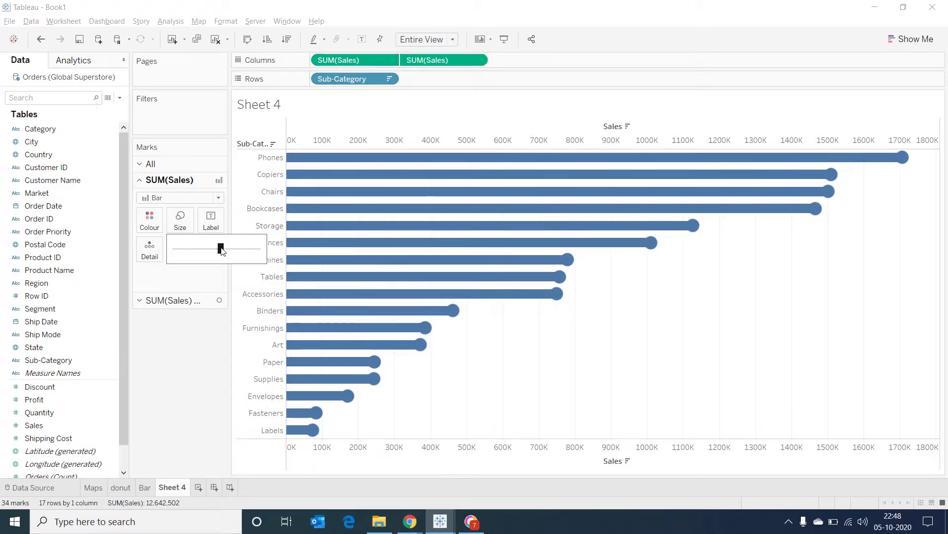
{"action": "left_click", "coordinate": [173, 383]}
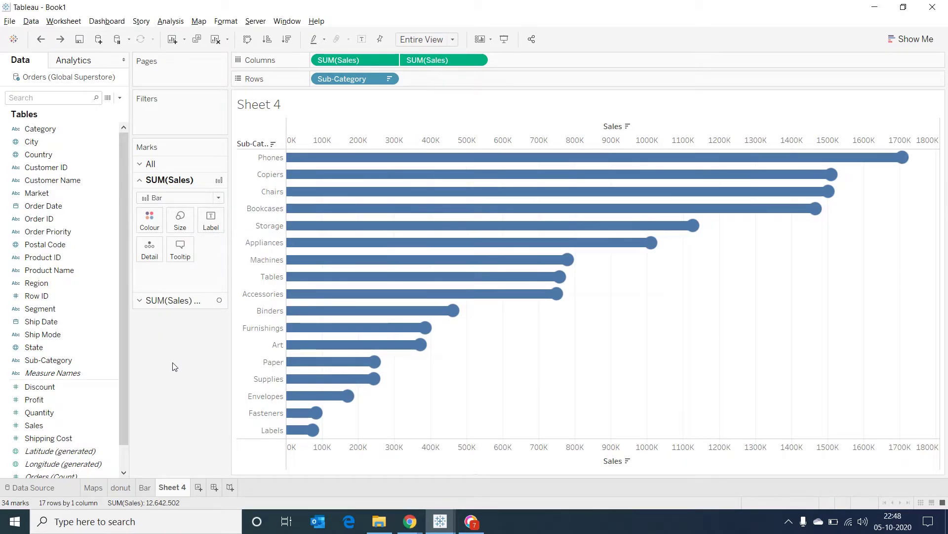
- Colour all marks by Category and show sales labels on the bars
{"action": "left_click", "coordinate": [149, 164]}
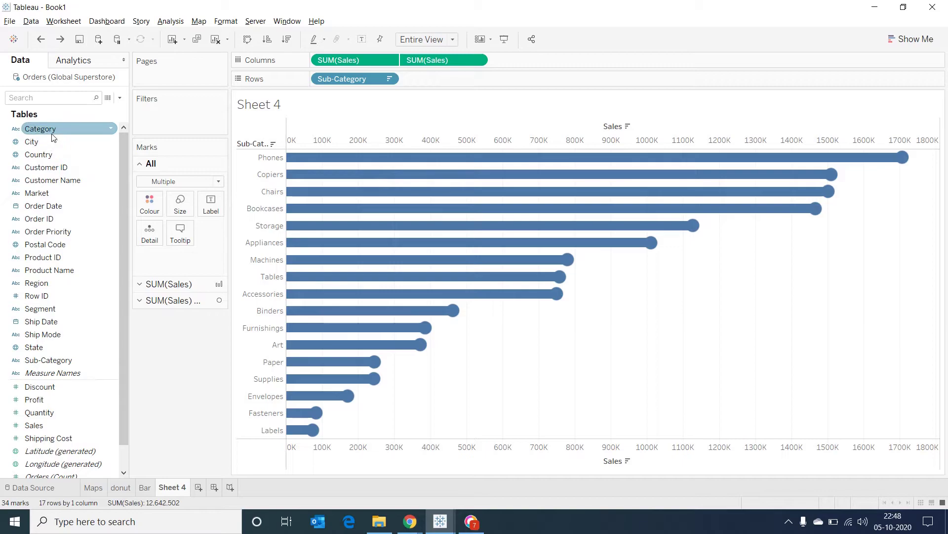
{"action": "left_click_drag", "start_coordinate": [53, 137], "coordinate": [149, 205]}
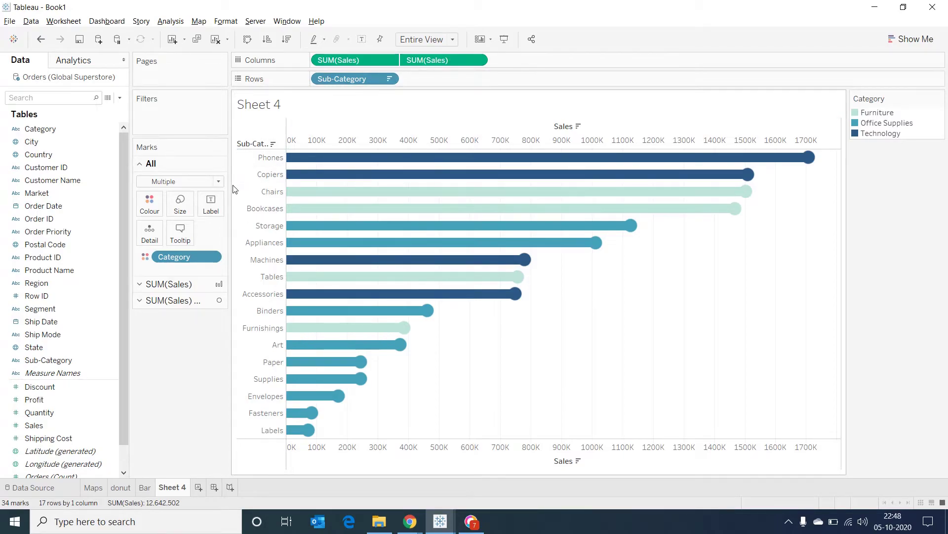
{"action": "left_click", "coordinate": [211, 203]}
{"action": "left_click", "coordinate": [158, 332]}
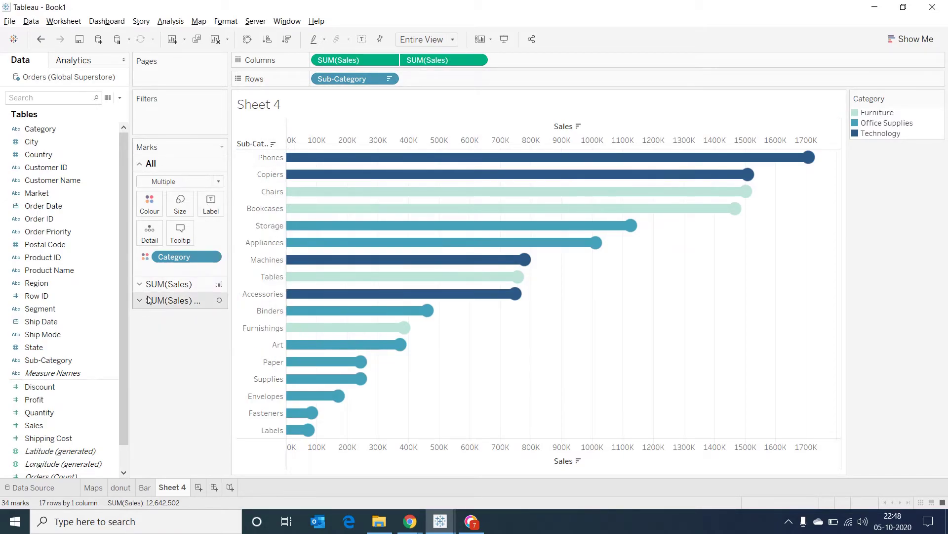
{"action": "left_click", "coordinate": [141, 286]}
{"action": "left_click", "coordinate": [215, 223]}
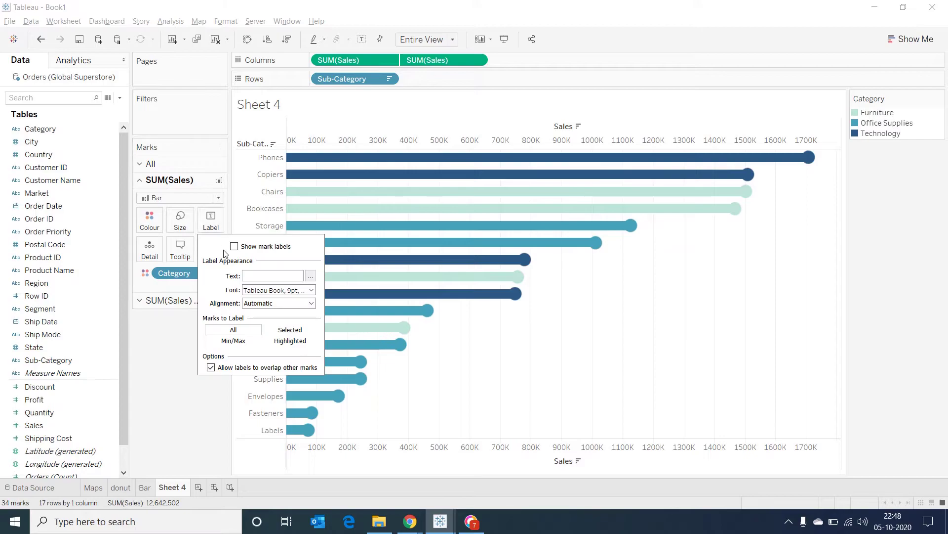
{"action": "left_click", "coordinate": [235, 246]}
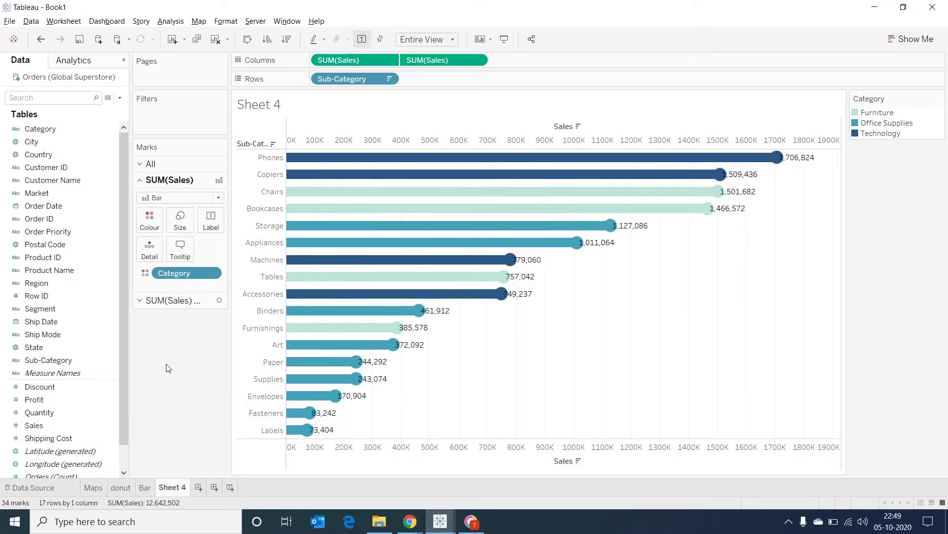
- Format SUM(Sales) numbers as Custom with 0 decimals in Thousands (K)
{"action": "left_click", "coordinate": [389, 59]}
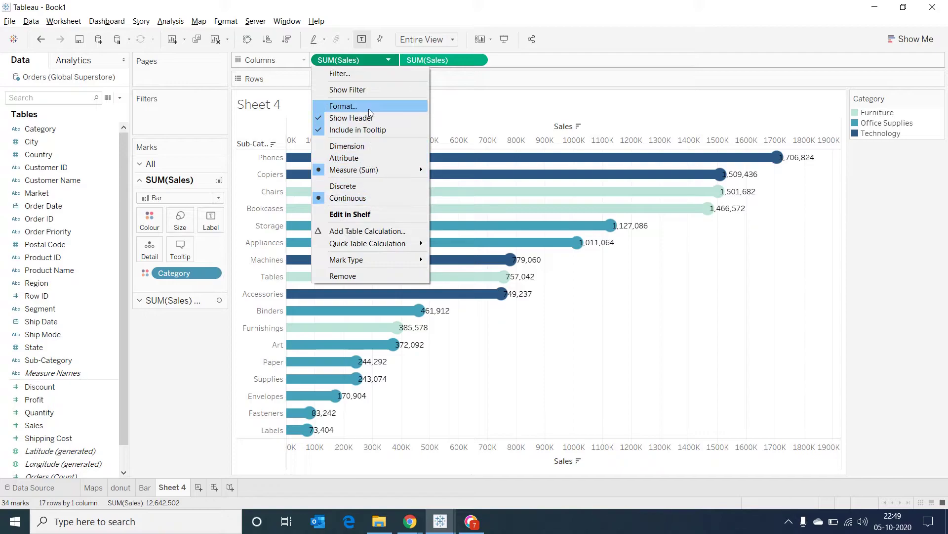
{"action": "left_click", "coordinate": [369, 105]}
{"action": "left_click", "coordinate": [116, 168]}
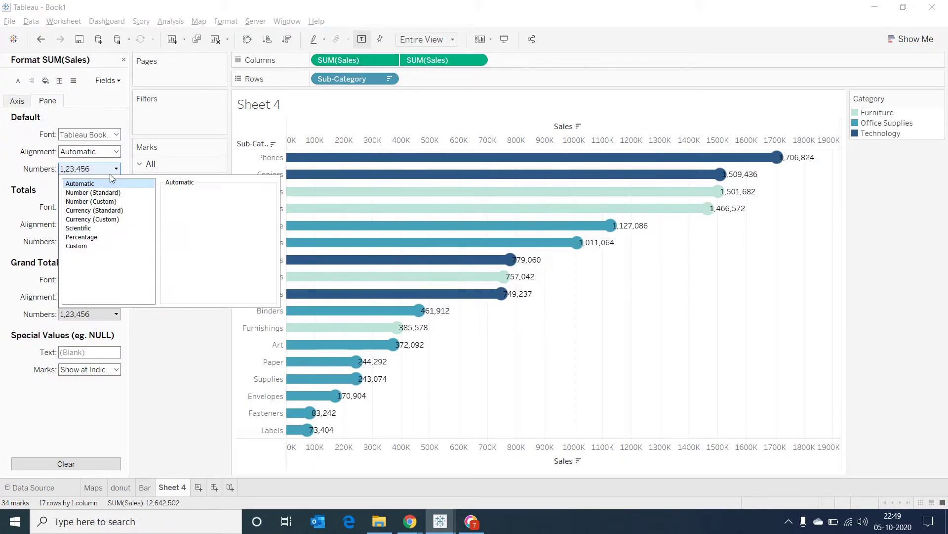
{"action": "left_click", "coordinate": [105, 201]}
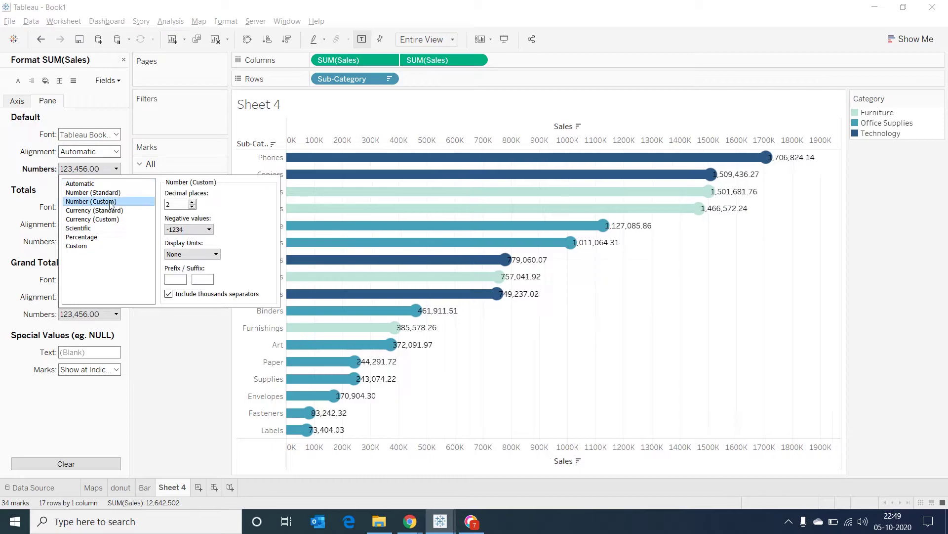
{"action": "left_click", "coordinate": [192, 207]}
{"action": "left_click", "coordinate": [192, 206]}
{"action": "left_click", "coordinate": [216, 254]}
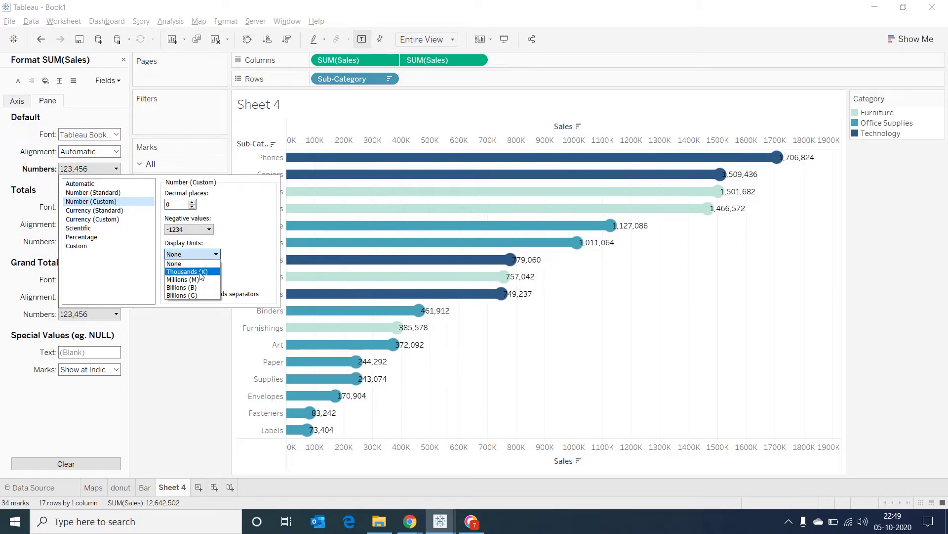
{"action": "left_click", "coordinate": [201, 271]}
{"action": "left_click", "coordinate": [169, 347]}
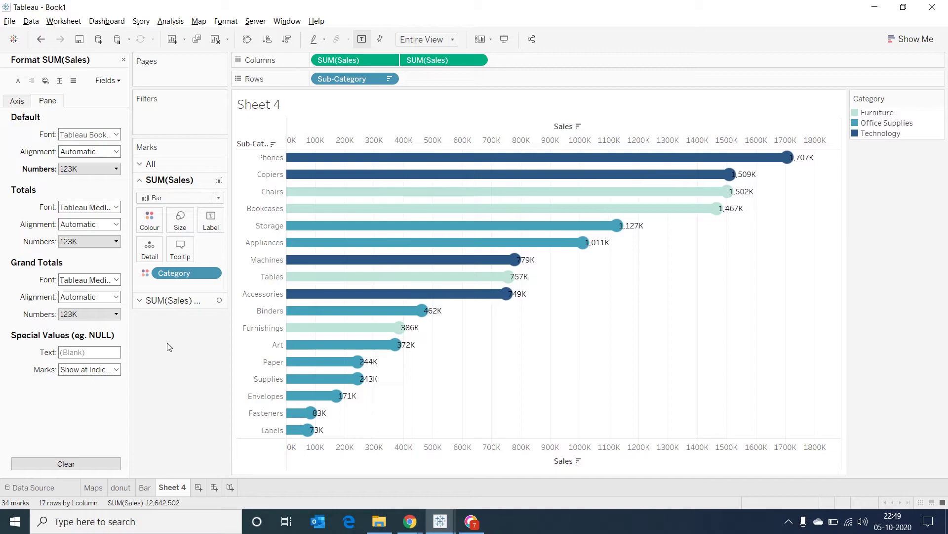
{"action": "left_click", "coordinate": [124, 60]}
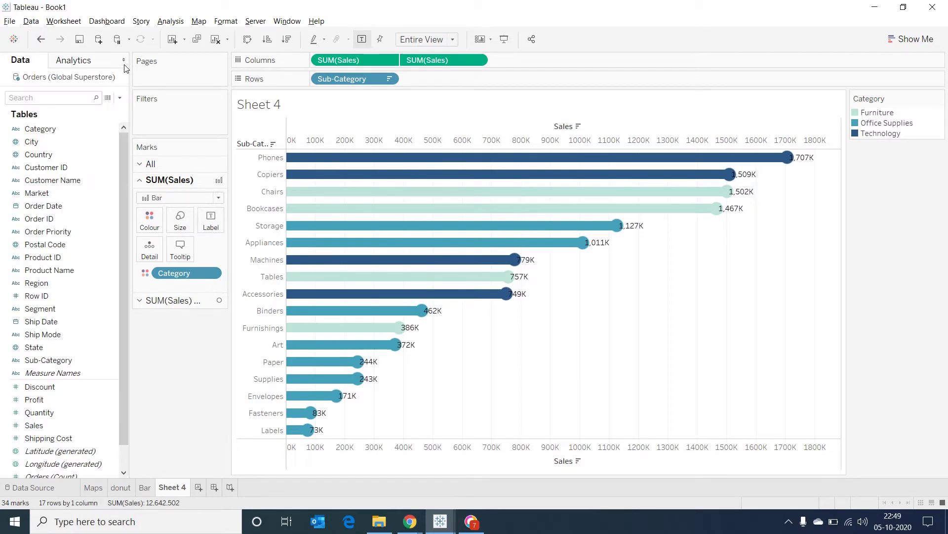
- Centre the sales labels inside the bars
{"action": "left_click", "coordinate": [207, 221]}
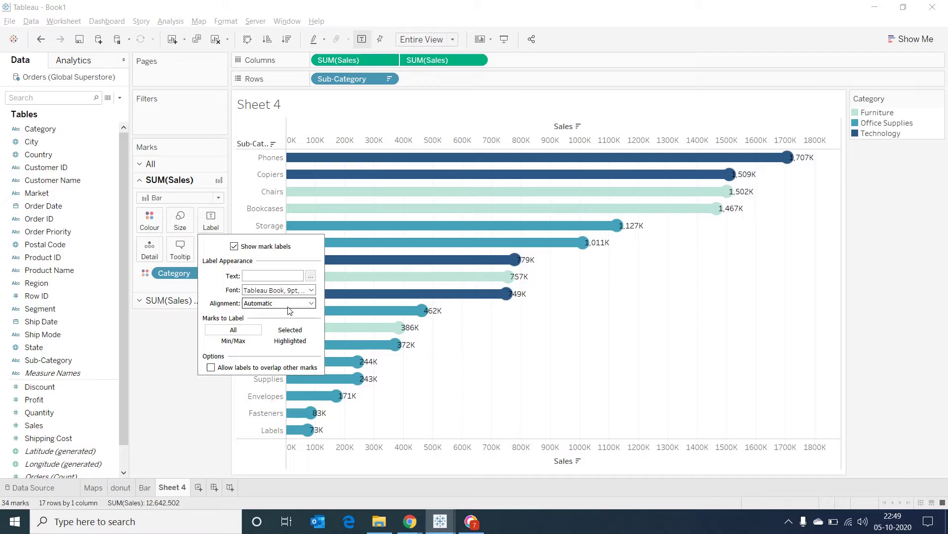
{"action": "left_click", "coordinate": [311, 303]}
{"action": "left_click", "coordinate": [273, 347]}
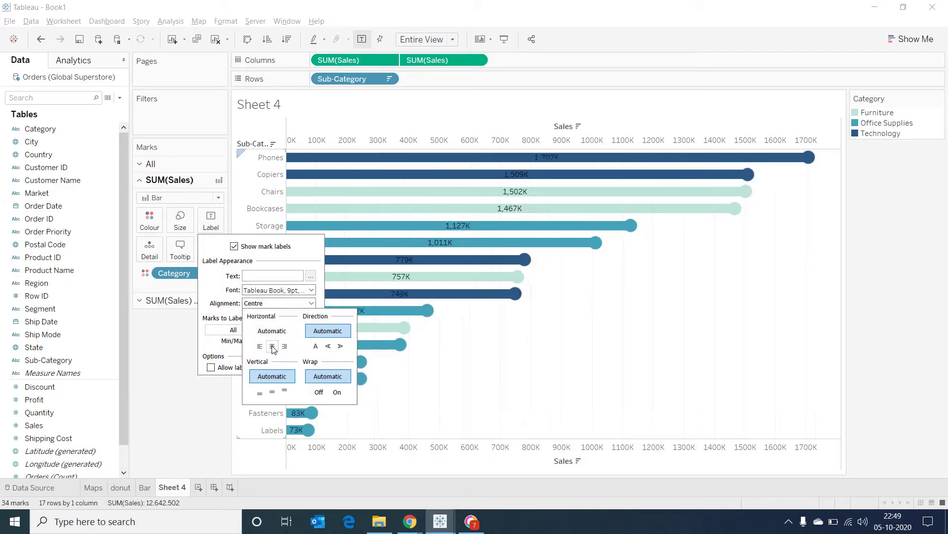
{"action": "left_click", "coordinate": [182, 411]}
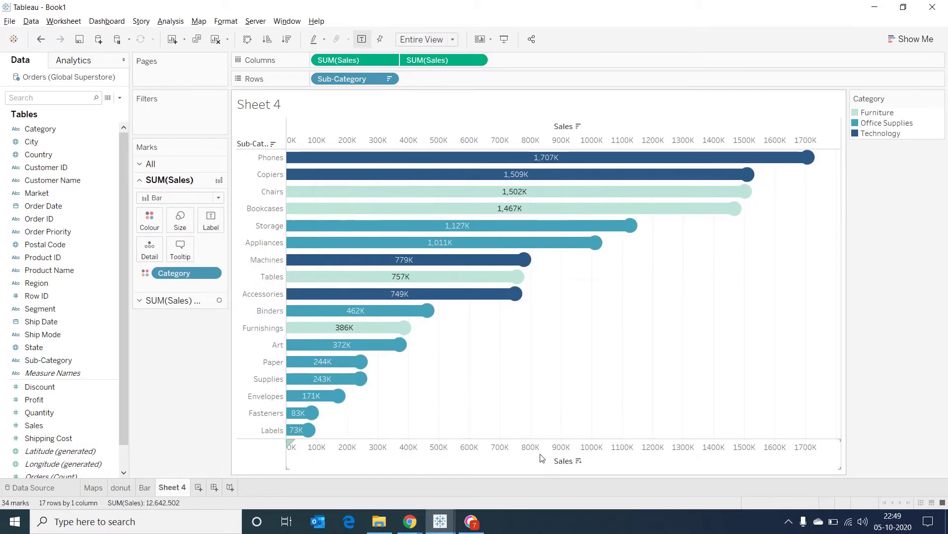
- Hide the Sales axes and the Sub-Category row field label
{"action": "right_click", "coordinate": [560, 447]}
{"action": "left_click", "coordinate": [576, 428]}
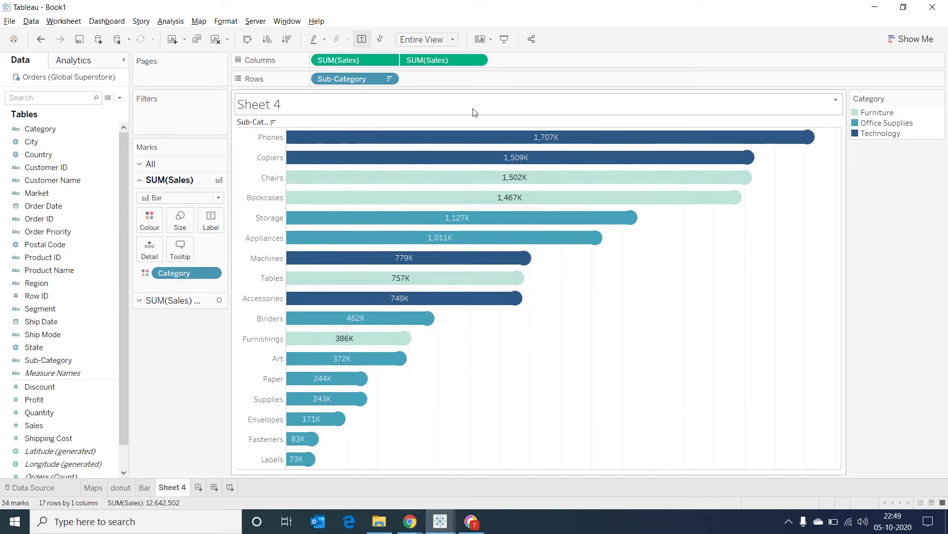
{"action": "right_click", "coordinate": [252, 125]}
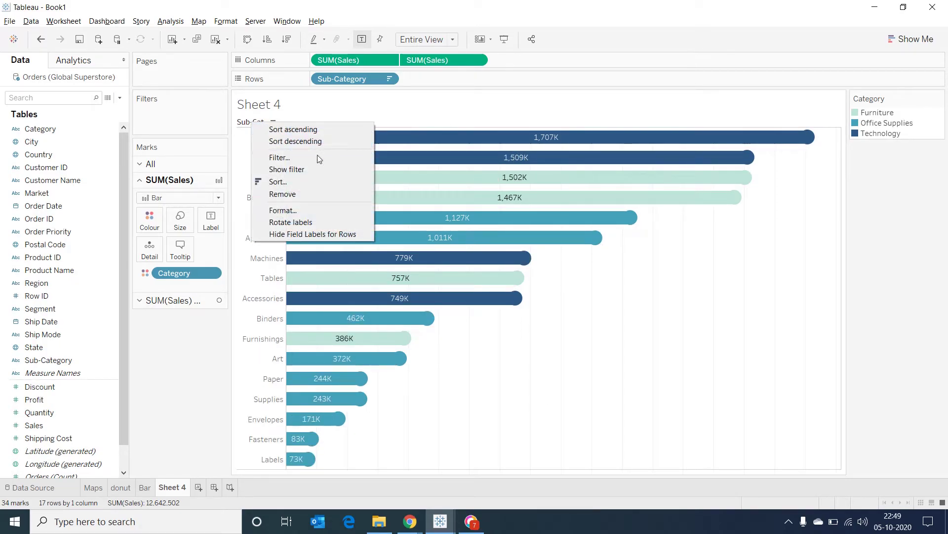
{"action": "left_click", "coordinate": [315, 233]}
- Page the lollipop chart by quarter of Order Date, retitle it, and play through the quarters
{"action": "left_click_drag", "start_coordinate": [47, 209], "coordinate": [151, 75]}
{"action": "left_click", "coordinate": [215, 78]}
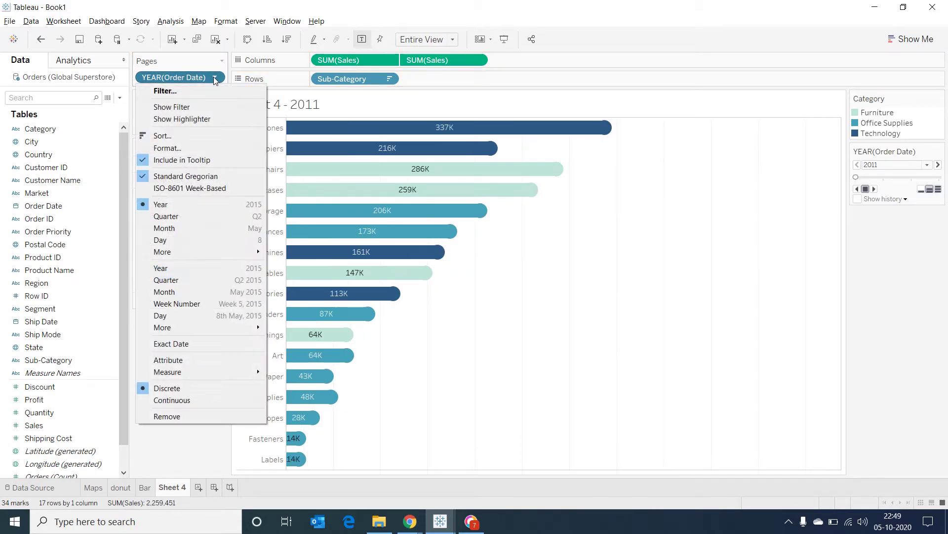
{"action": "left_click", "coordinate": [192, 280]}
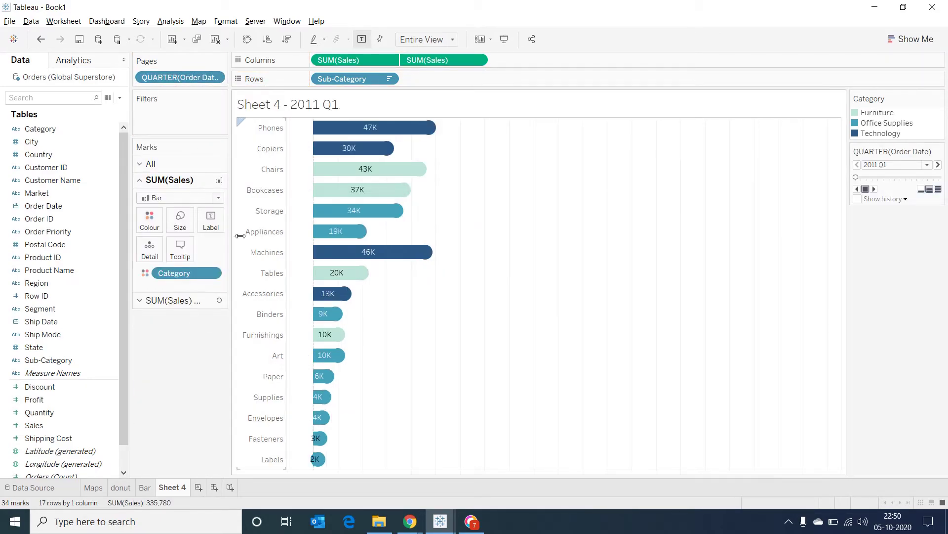
{"action": "double_click", "coordinate": [363, 108]}
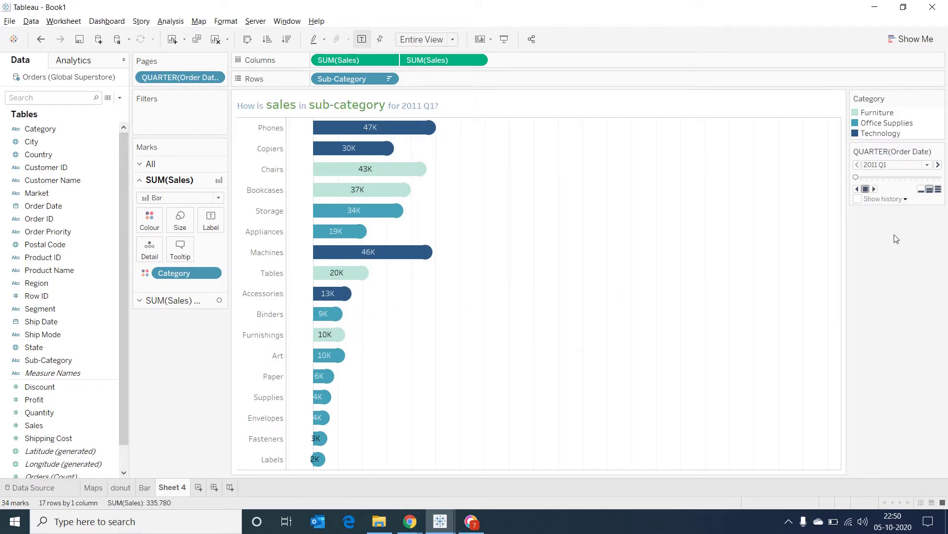
{"action": "left_click", "coordinate": [874, 189]}
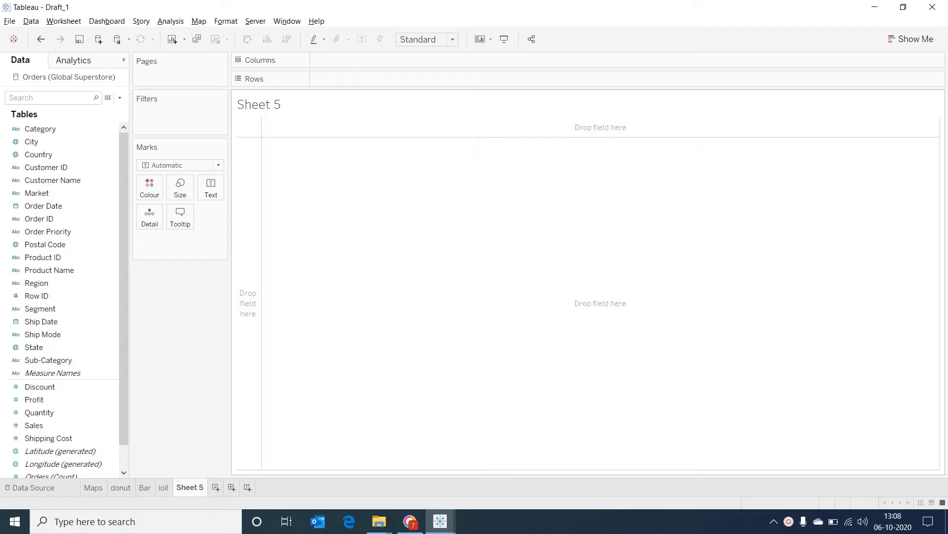
- Plot SUM(Sales) by continuous quarter of Order Date and colour the line by Category
{"action": "left_click_drag", "start_coordinate": [43, 202], "coordinate": [346, 59]}
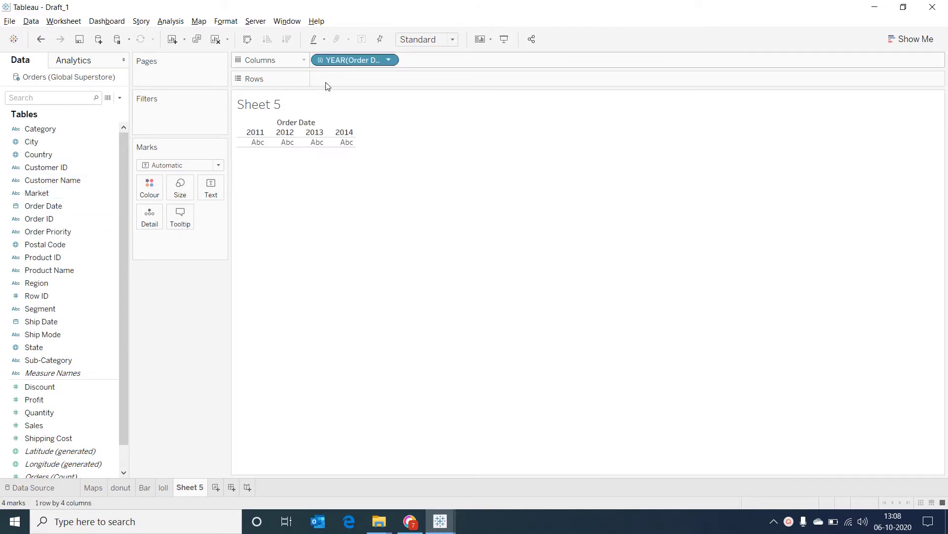
{"action": "left_click", "coordinate": [388, 60]}
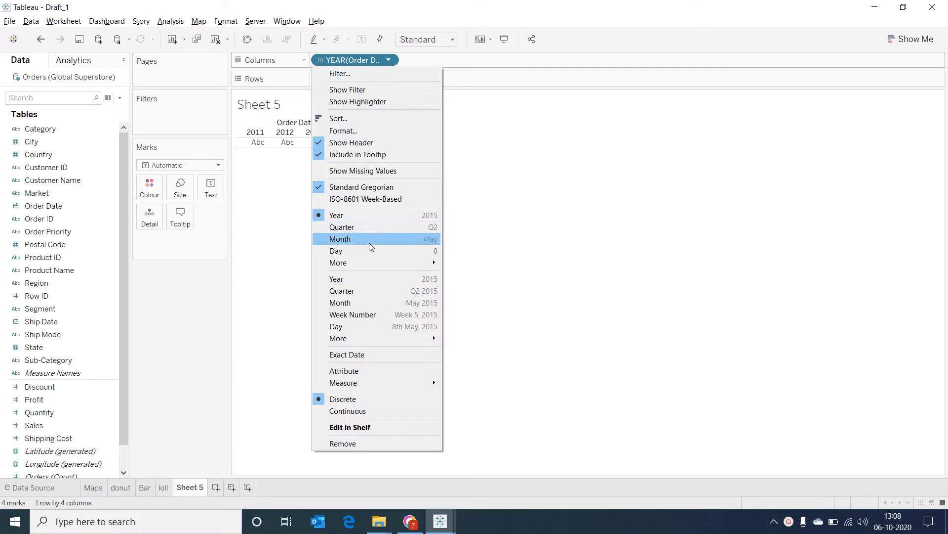
{"action": "left_click", "coordinate": [364, 292]}
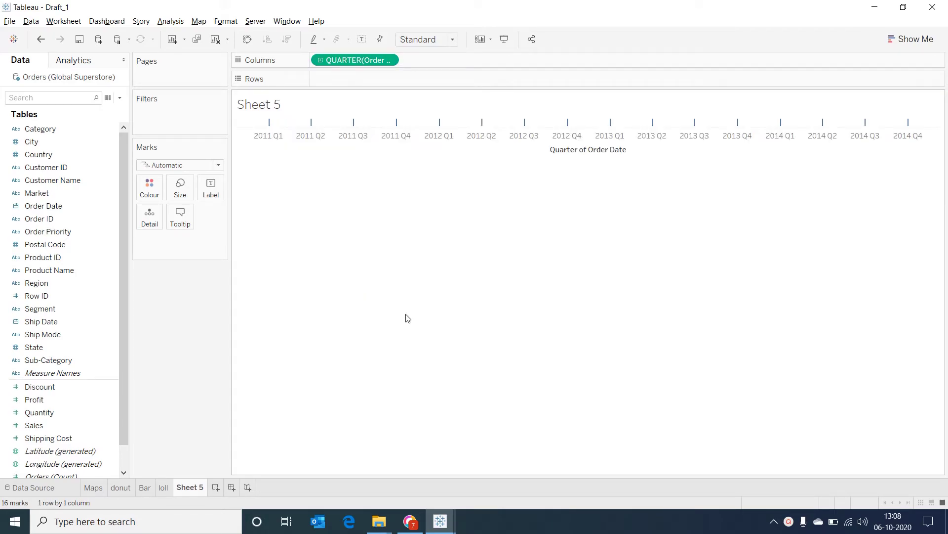
{"action": "double_click", "coordinate": [65, 424]}
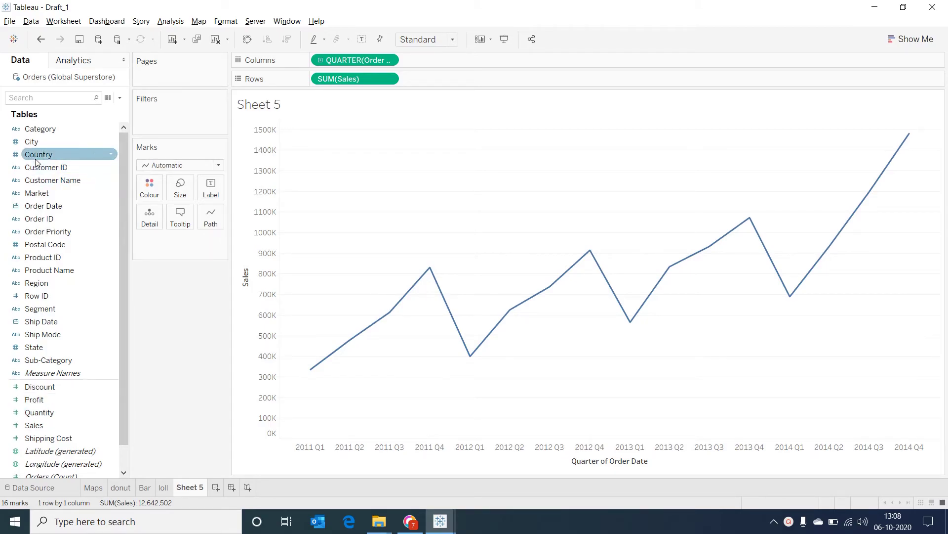
{"action": "left_click_drag", "start_coordinate": [39, 129], "coordinate": [148, 192]}
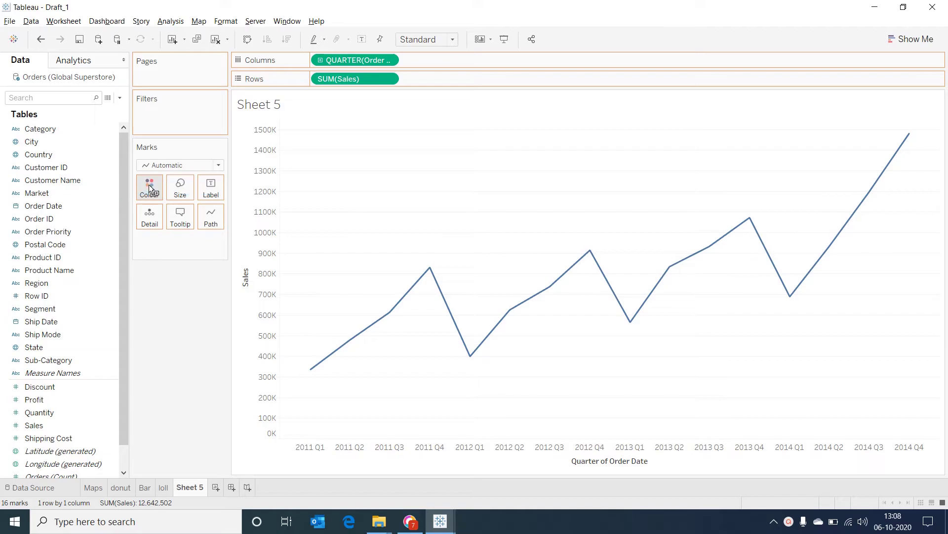
- Retitle Sheet 5 as 'How is sales trend?' from a pasted formatted title
{"action": "double_click", "coordinate": [259, 105]}
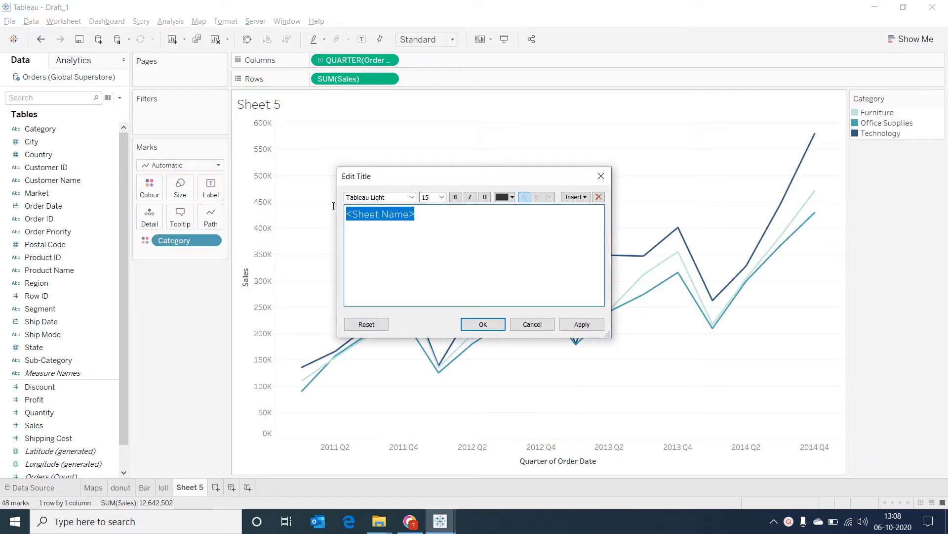
{"action": "type", "text": "How is sales in sub-category for <Page Name>?"}
{"action": "key", "text": "ctrl+BackSpace"}
{"action": "key", "text": "ctrl+BackSpace"}
{"action": "key", "text": "ctrl+BackSpace"}
{"action": "key", "text": "ctrl+BackSpace"}
{"action": "key", "text": "ctrl+BackSpace"}
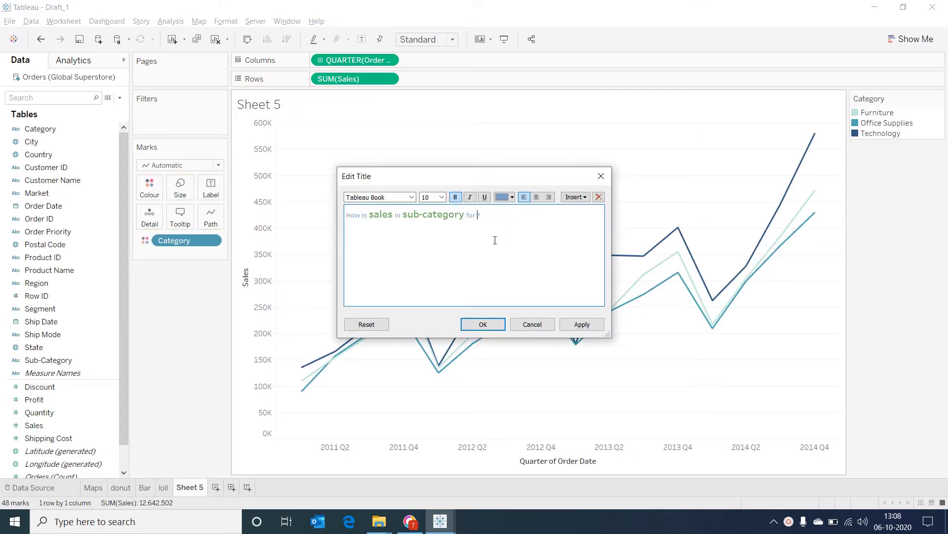
{"action": "type", "text": "trend?"}
{"action": "left_click", "coordinate": [483, 325]}
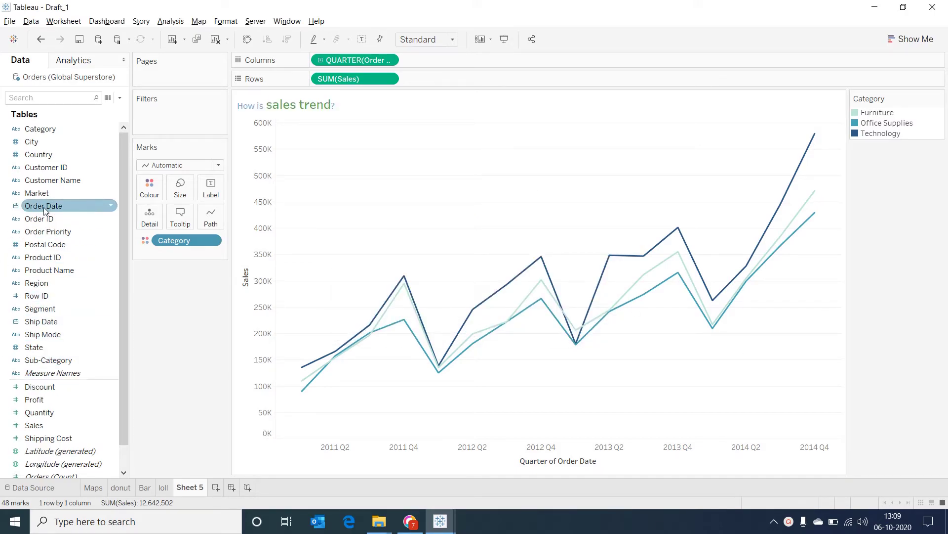
- Add Order Date to Pages as quarters, starting the sales trend at 2011 Q1
{"action": "left_click_drag", "start_coordinate": [44, 209], "coordinate": [159, 72]}
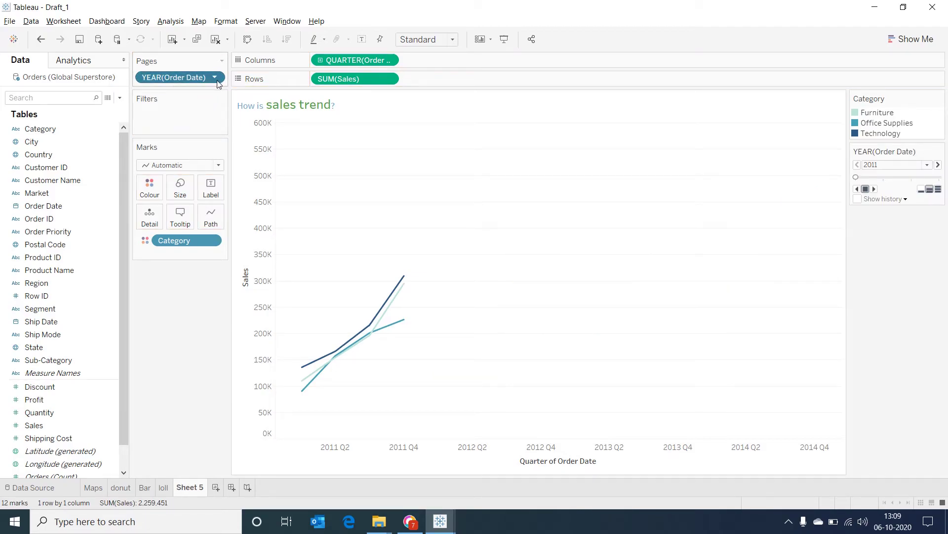
{"action": "left_click", "coordinate": [213, 77]}
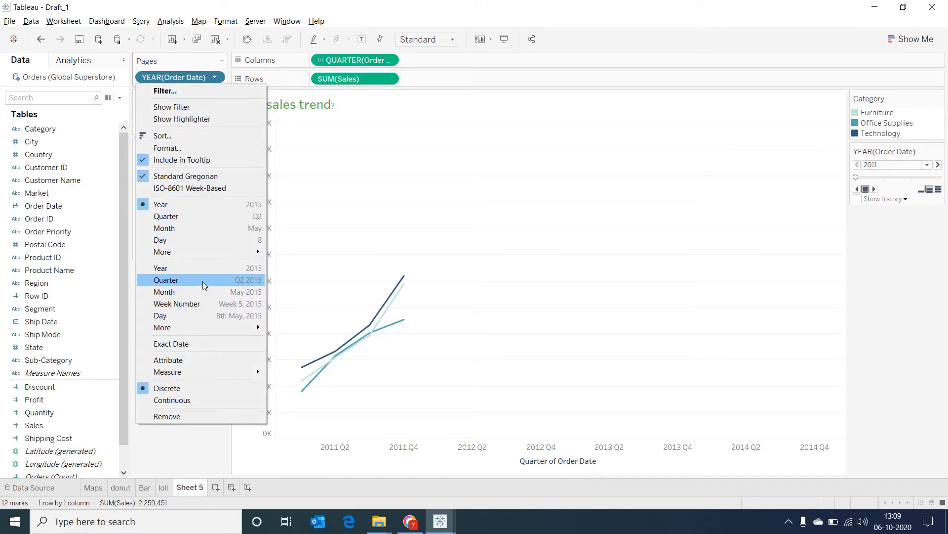
{"action": "left_click", "coordinate": [202, 280]}
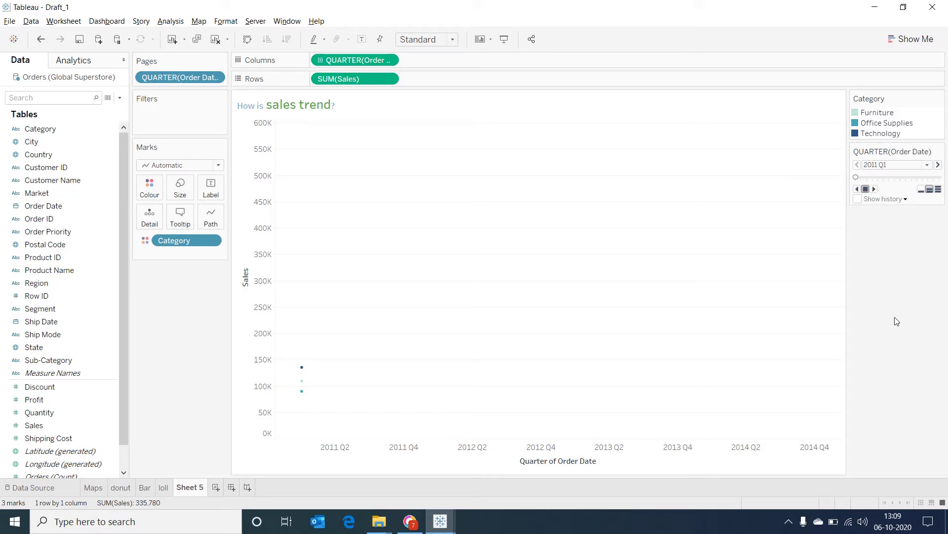
{"action": "left_click", "coordinate": [218, 167]}
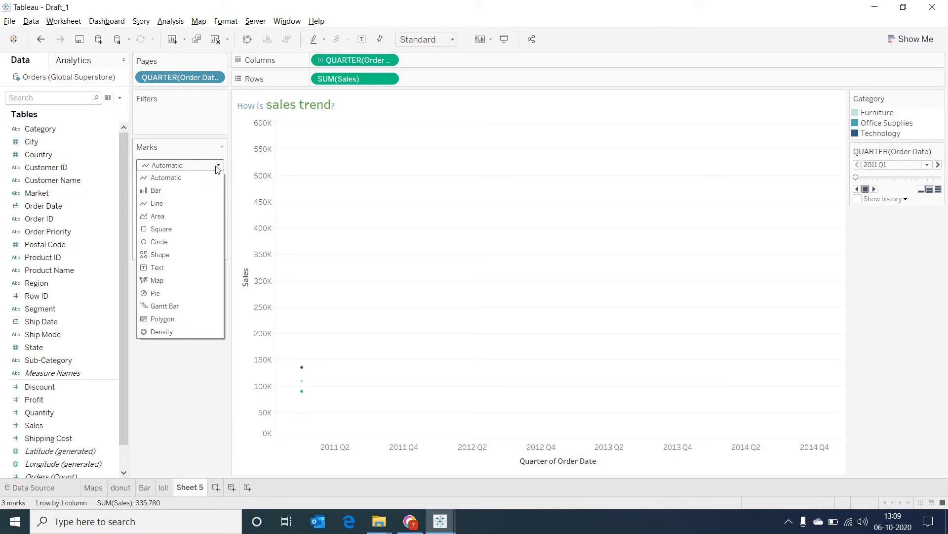
- Draw marks as circles, show history for All marks with Both, and play to 2014 Q4
{"action": "left_click", "coordinate": [170, 241]}
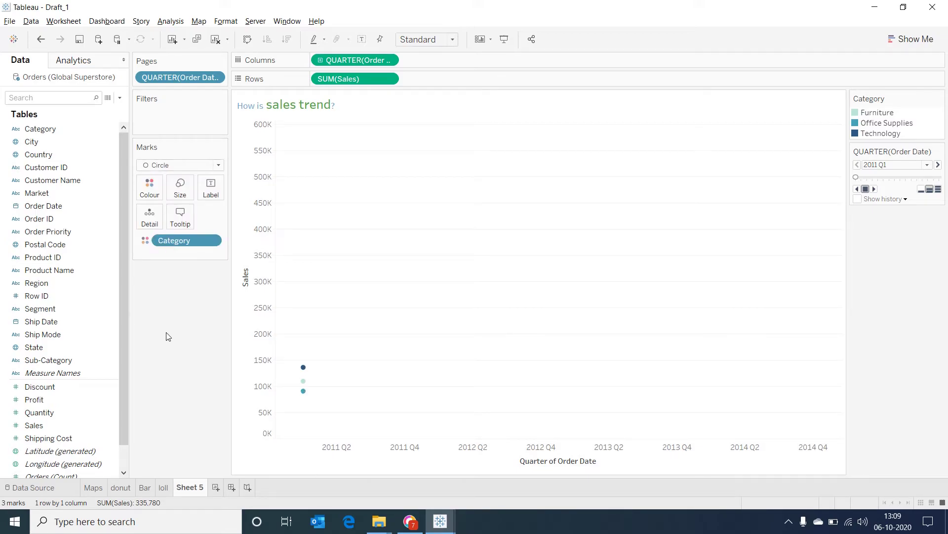
{"action": "left_click", "coordinate": [858, 201]}
{"action": "left_click", "coordinate": [897, 200]}
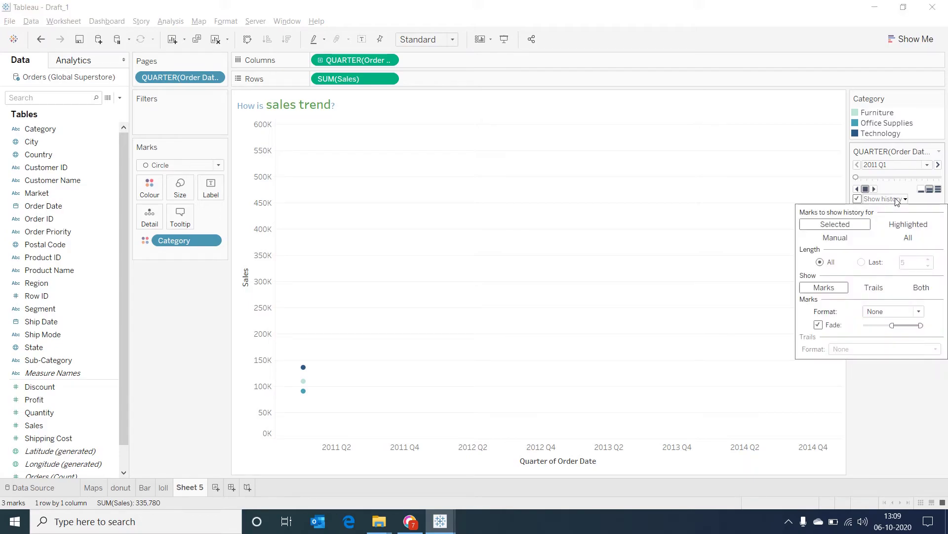
{"action": "left_click", "coordinate": [909, 239]}
{"action": "left_click", "coordinate": [922, 288]}
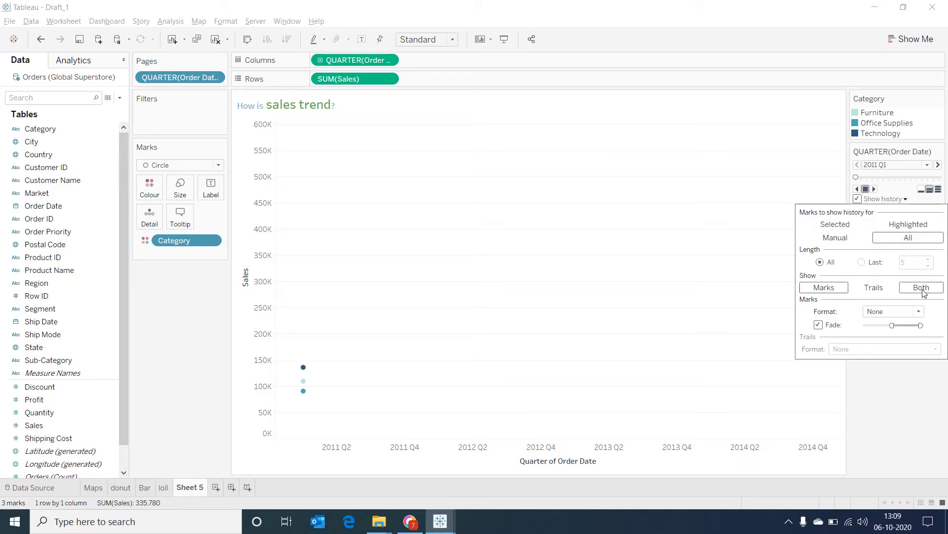
{"action": "left_click", "coordinate": [878, 417]}
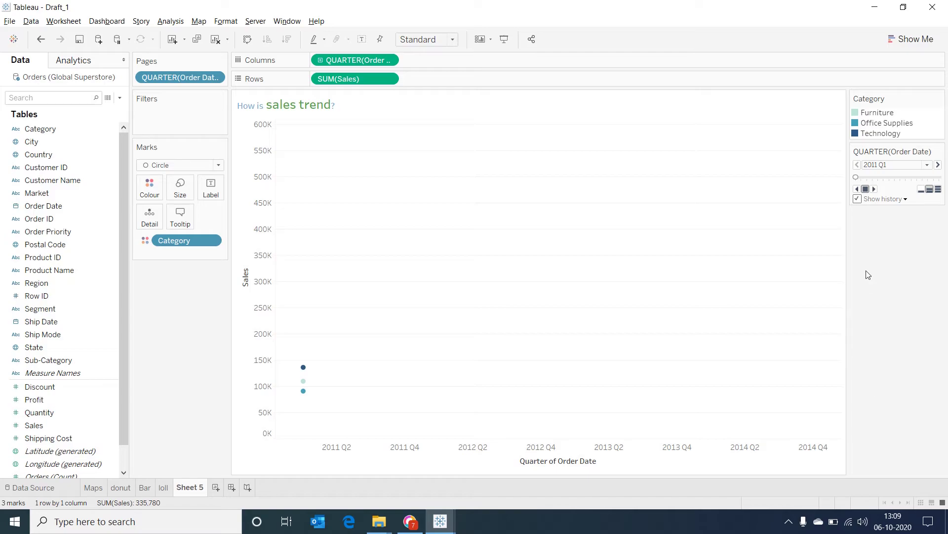
{"action": "left_click", "coordinate": [875, 189]}
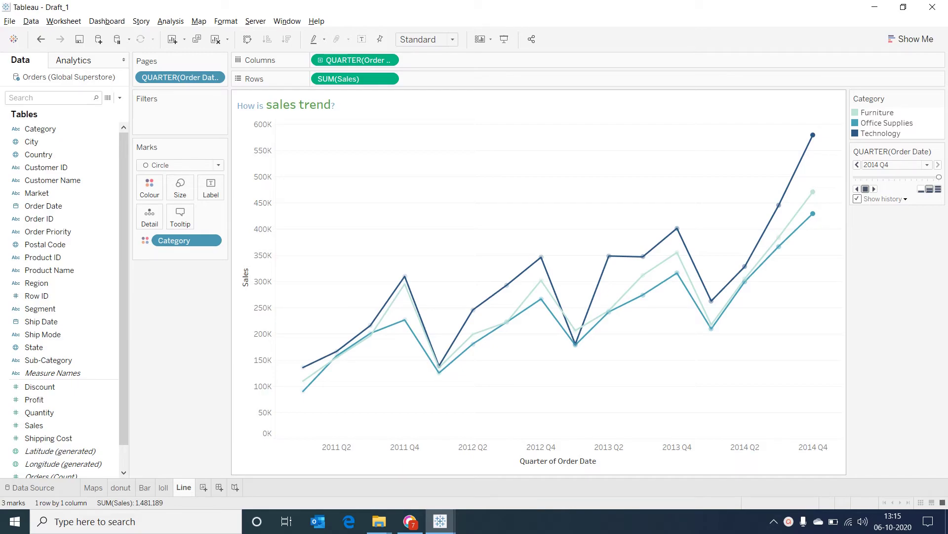
- Create a new dashboard with a custom size of 1500 x 900 px
{"action": "left_click", "coordinate": [223, 486]}
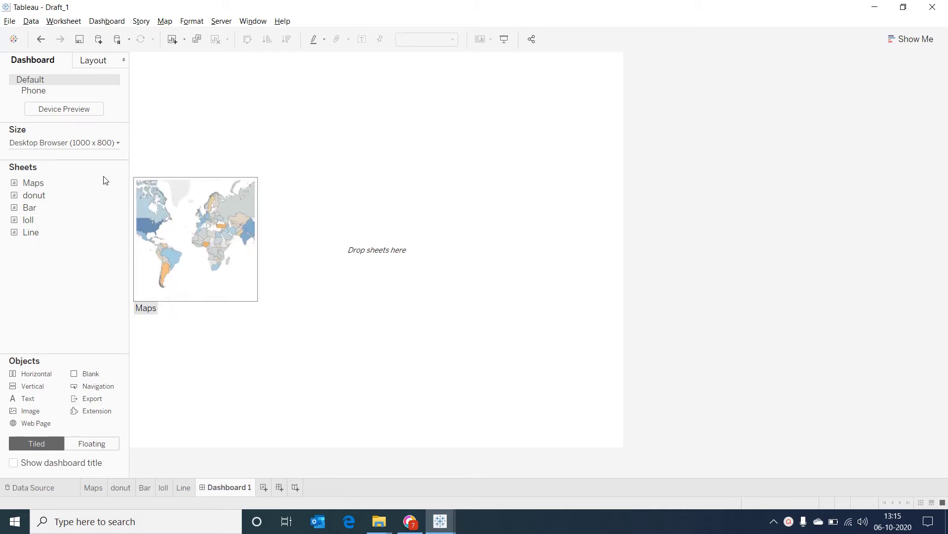
{"action": "left_click", "coordinate": [118, 144]}
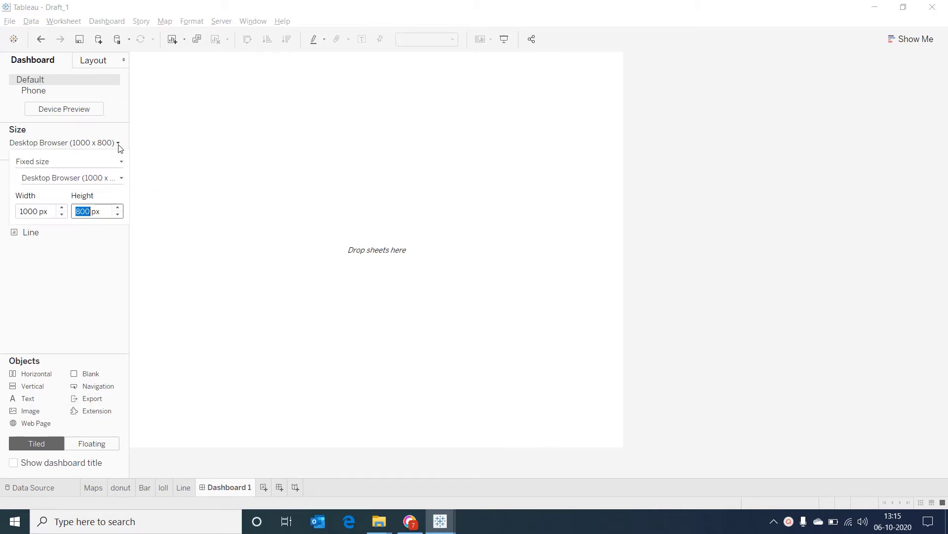
{"action": "left_click", "coordinate": [61, 209]}
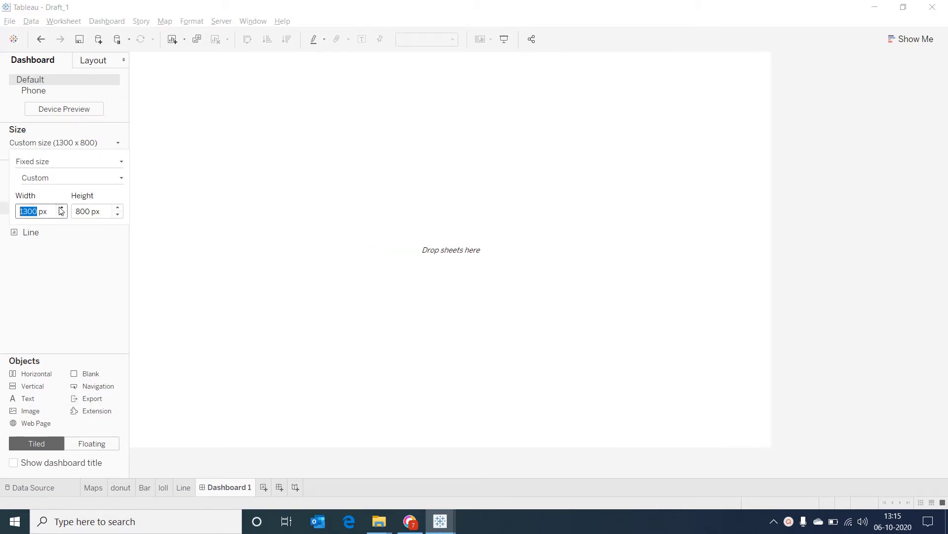
{"action": "left_click", "coordinate": [119, 208]}
{"action": "left_click", "coordinate": [92, 265]}
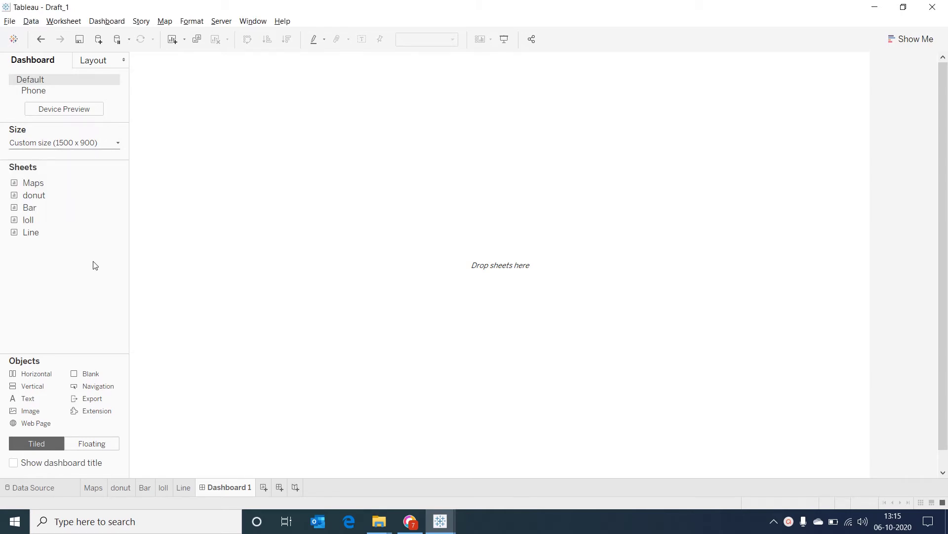
- Show the dashboard title and set it to 'Sales Dashboard'
{"action": "left_click", "coordinate": [19, 463]}
{"action": "double_click", "coordinate": [191, 68]}
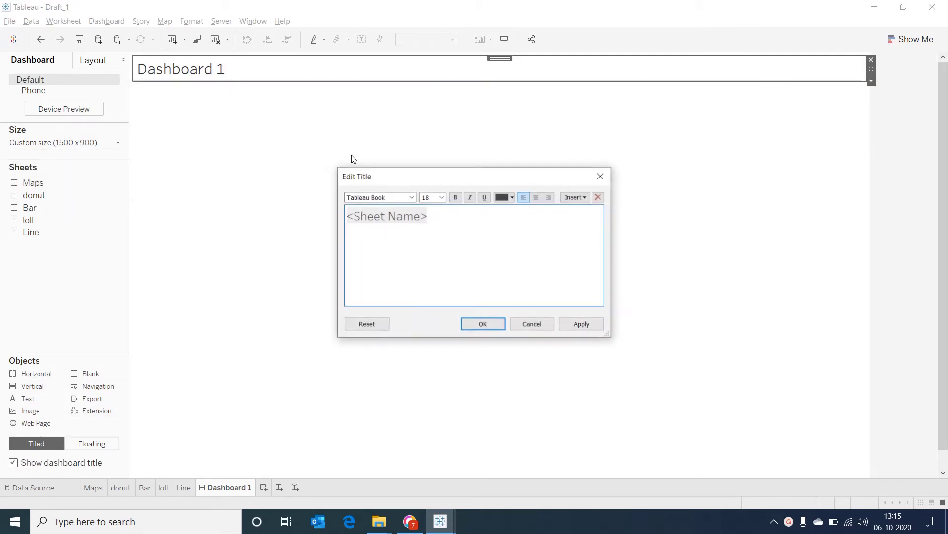
{"action": "left_click_drag", "start_coordinate": [468, 216], "coordinate": [274, 196]}
{"action": "type", "text": "Sa"}
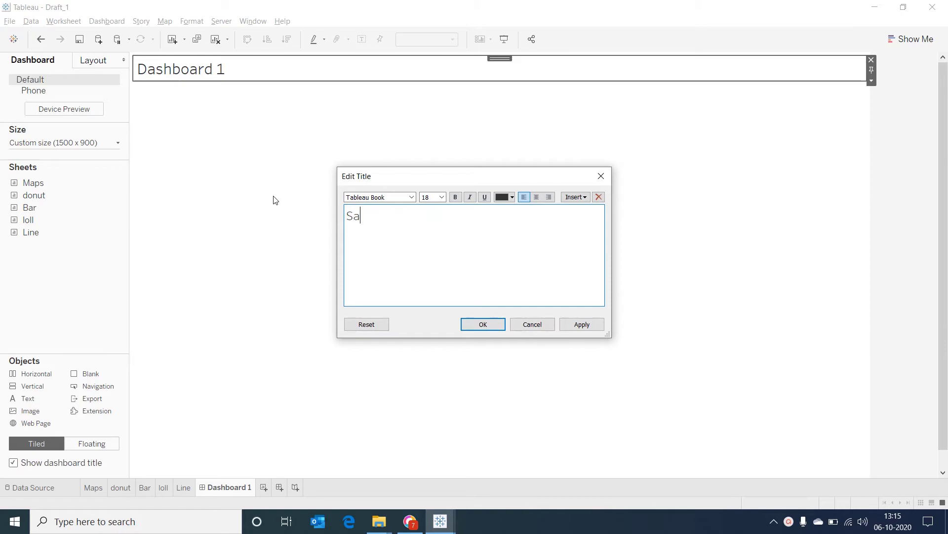
{"action": "type", "text": "les Dashboard"}
{"action": "left_click", "coordinate": [487, 327]}
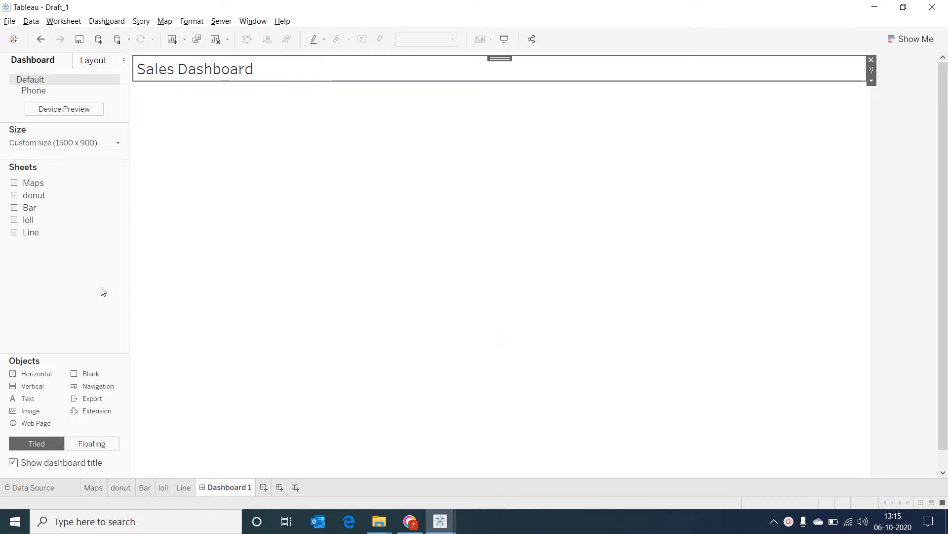
- Place the Maps, donut, Bar, loll and Line sheets on the dashboard
{"action": "left_click_drag", "start_coordinate": [88, 187], "coordinate": [205, 167]}
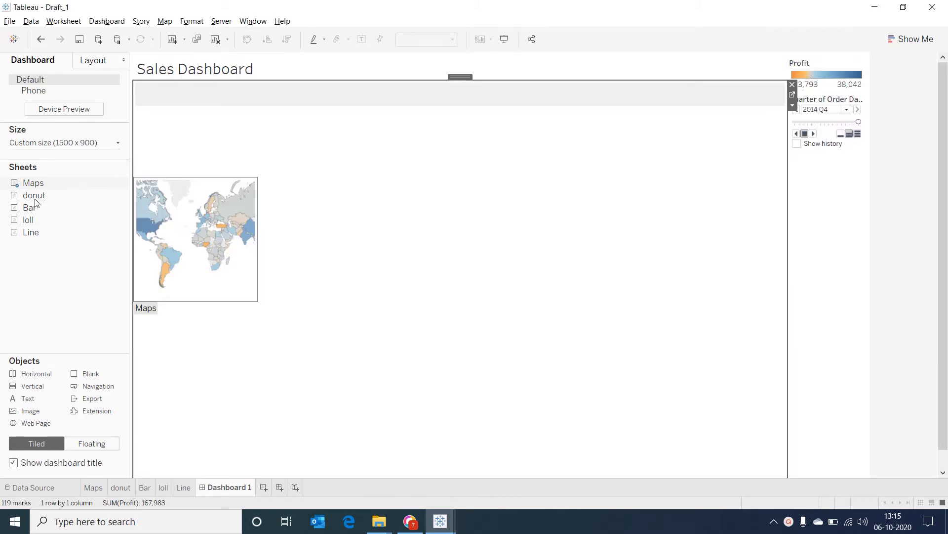
{"action": "left_click_drag", "start_coordinate": [30, 195], "coordinate": [712, 259]}
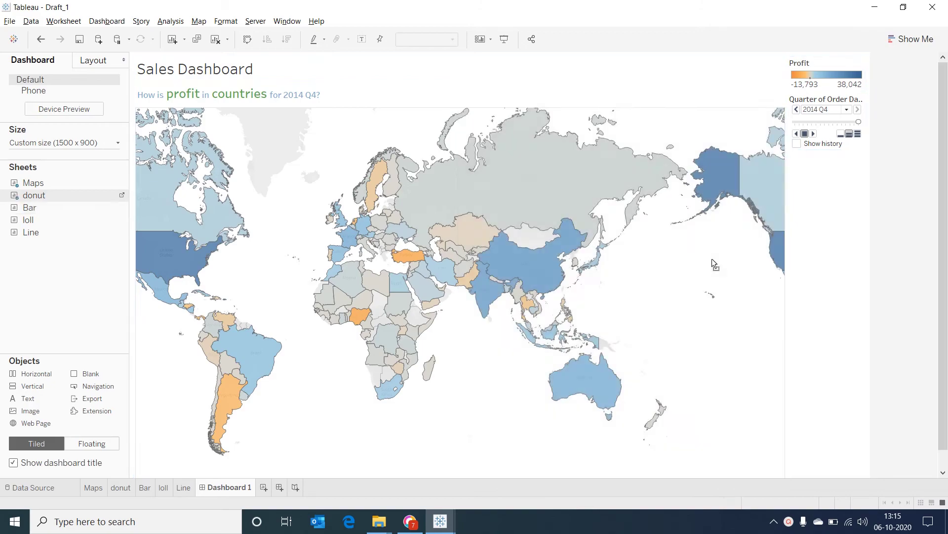
{"action": "left_click_drag", "start_coordinate": [215, 330], "coordinate": [293, 366]}
{"action": "mouse_move", "coordinate": [38, 219]}
{"action": "left_click_drag", "start_coordinate": [37, 218], "coordinate": [753, 212]}
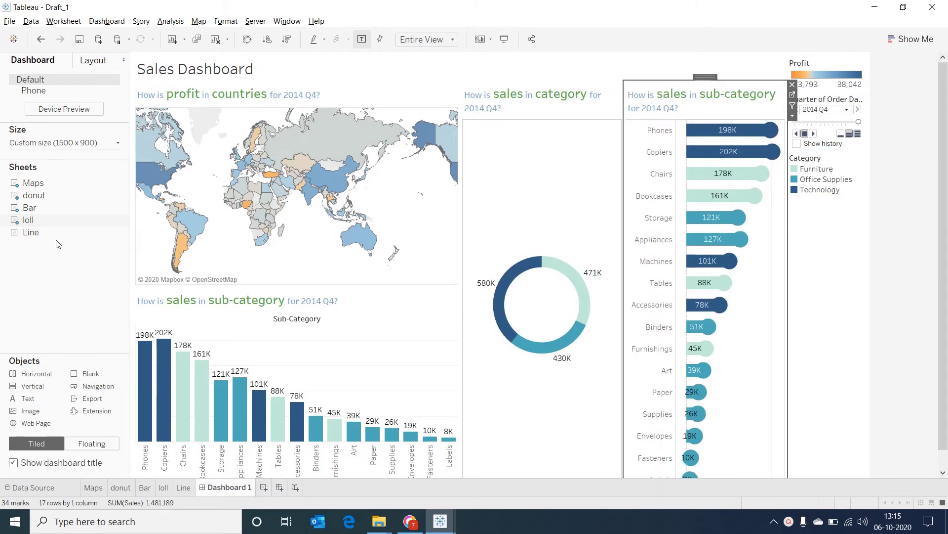
{"action": "mouse_move", "coordinate": [31, 232]}
{"action": "left_mouse_down"}
{"action": "mouse_move", "coordinate": [460, 306]}
{"action": "mouse_move", "coordinate": [535, 368]}
{"action": "left_mouse_up"}
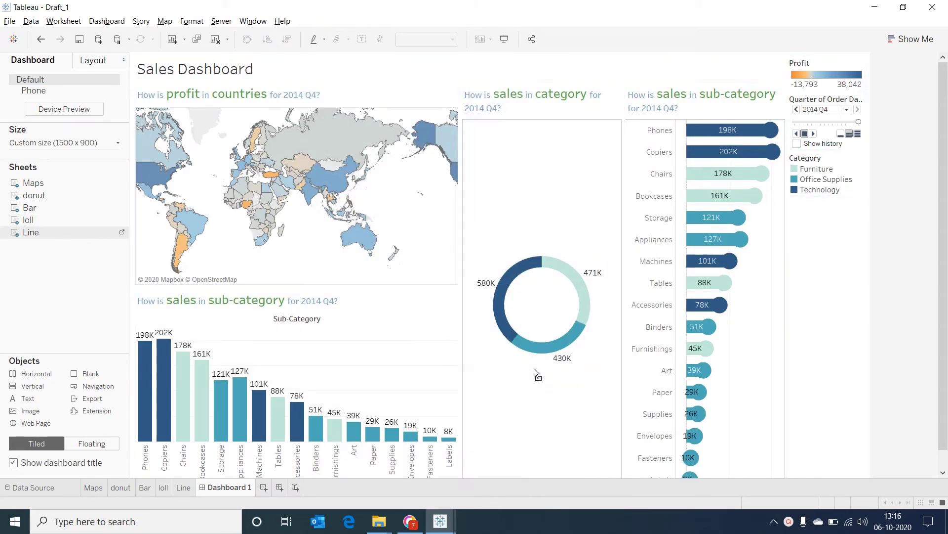
- Move the Profit legend below the map, hide its title, and enlarge the map above it
{"action": "left_click", "coordinate": [817, 58]}
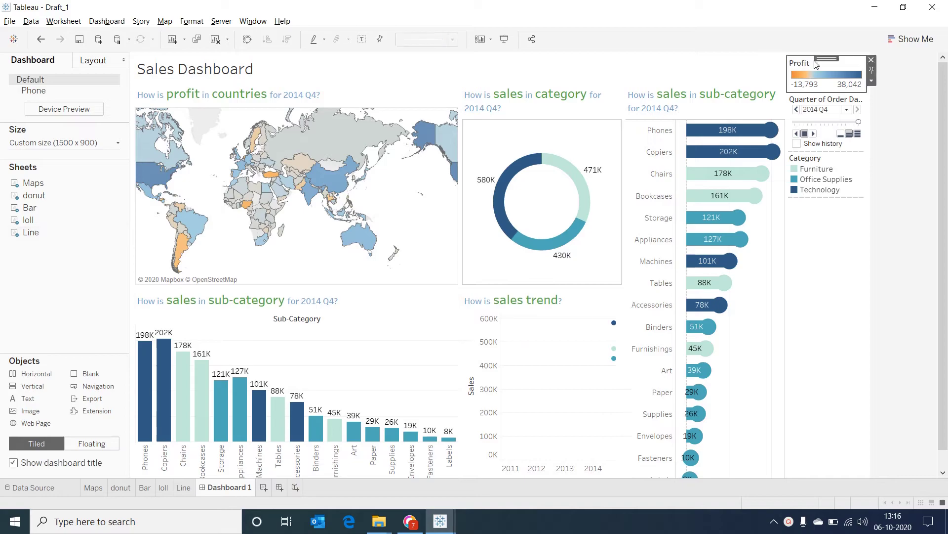
{"action": "left_click_drag", "start_coordinate": [828, 55], "coordinate": [282, 239]}
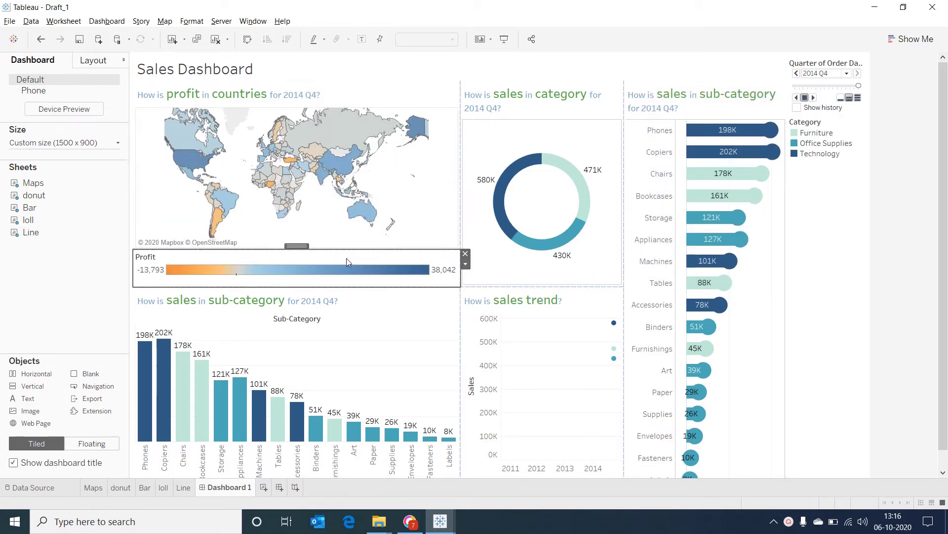
{"action": "left_click", "coordinate": [465, 263]}
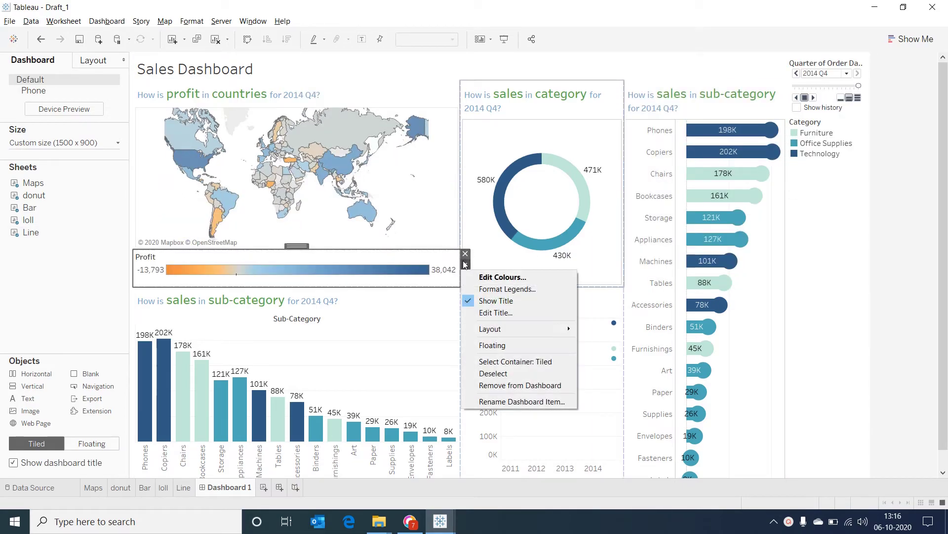
{"action": "left_click", "coordinate": [496, 301]}
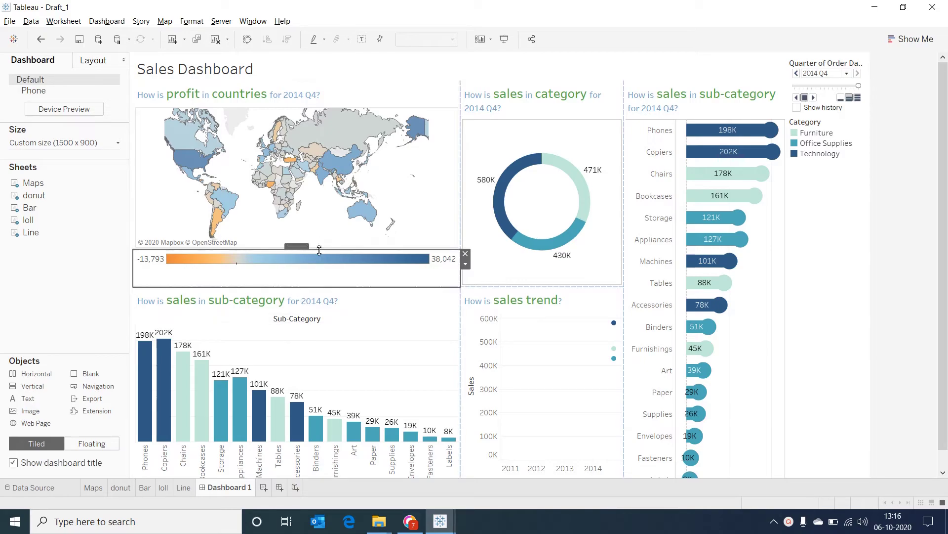
{"action": "left_click", "coordinate": [321, 269]}
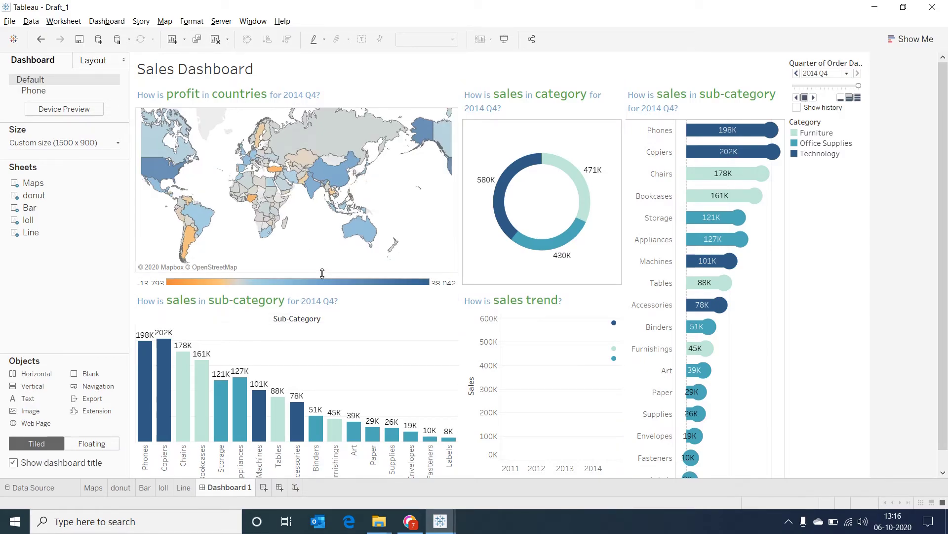
{"action": "left_click", "coordinate": [319, 269]}
{"action": "left_click_drag", "start_coordinate": [318, 272], "coordinate": [319, 268]}
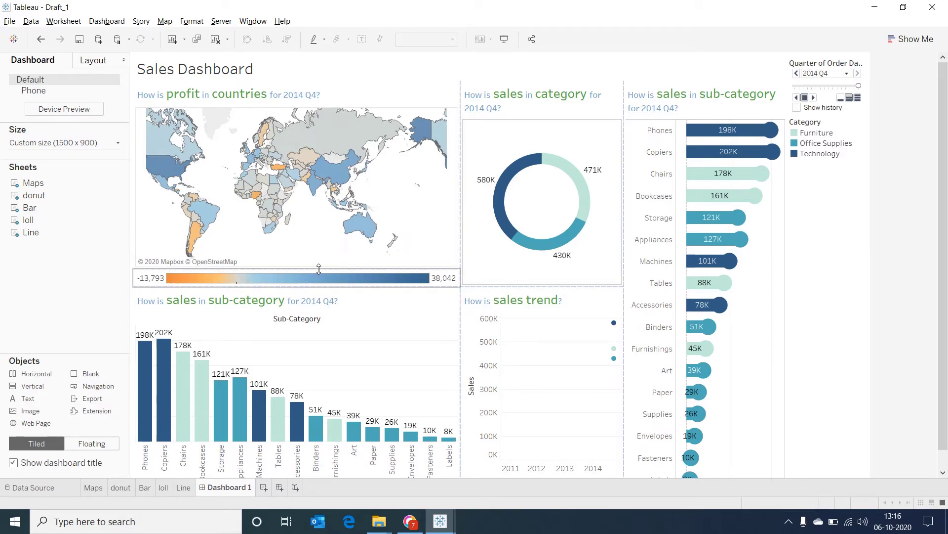
- Make the Quarter of Order Date control floating and remove the Category legend
{"action": "left_click", "coordinate": [860, 91]}
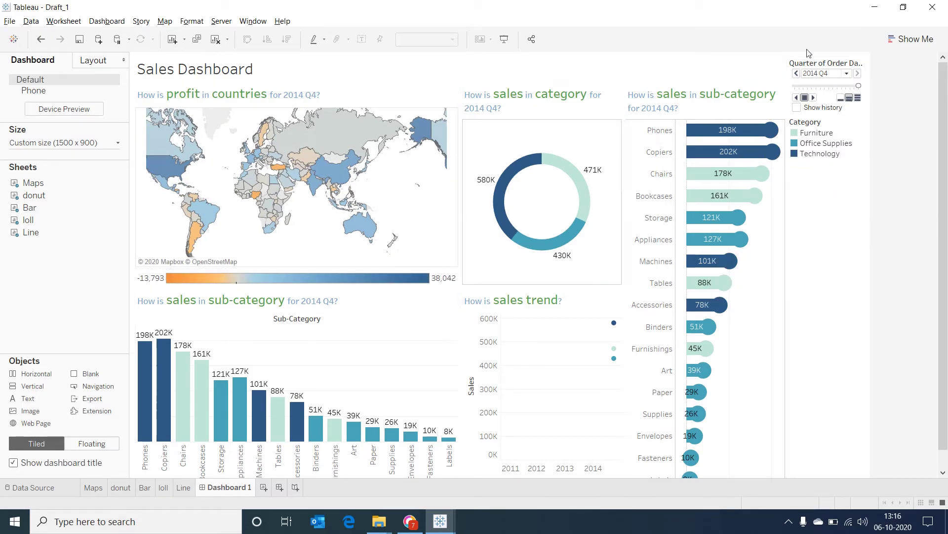
{"action": "left_click", "coordinate": [872, 80]}
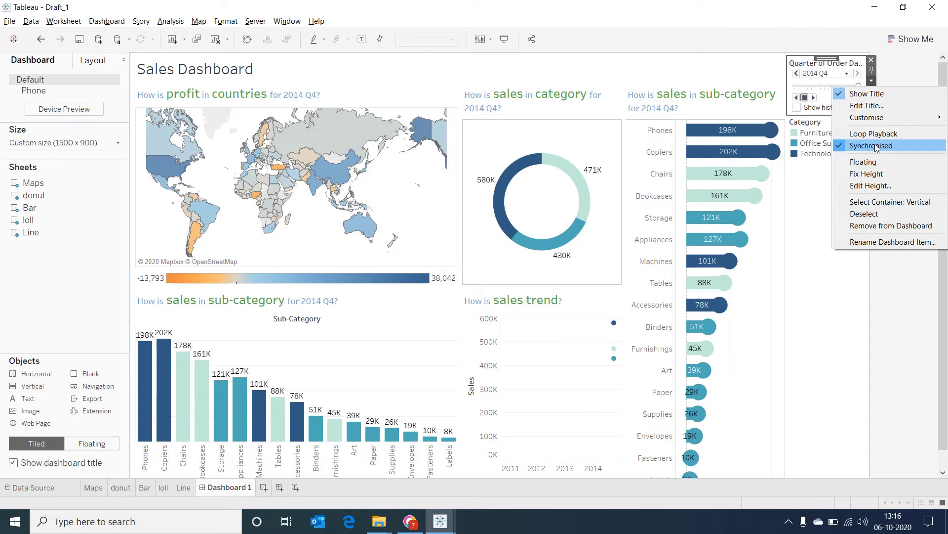
{"action": "left_click", "coordinate": [868, 162]}
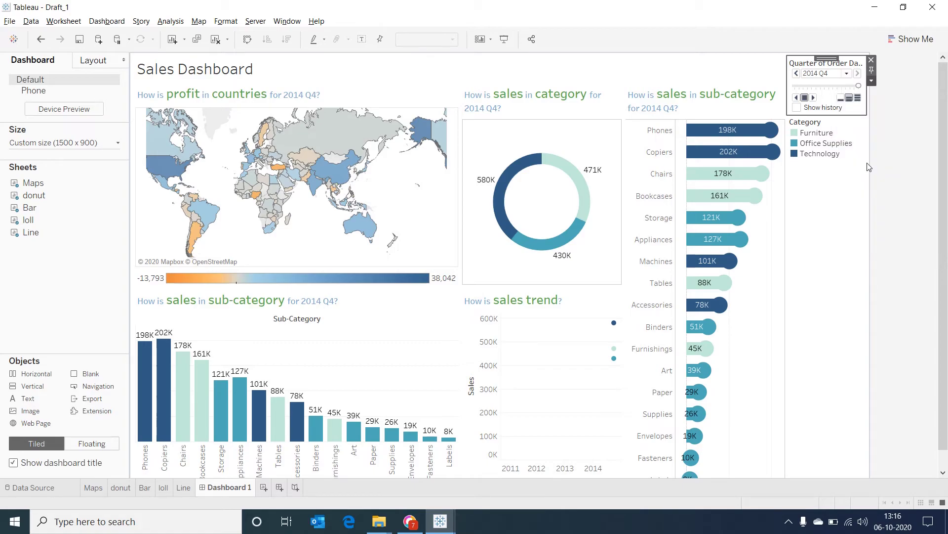
{"action": "left_click", "coordinate": [832, 63]}
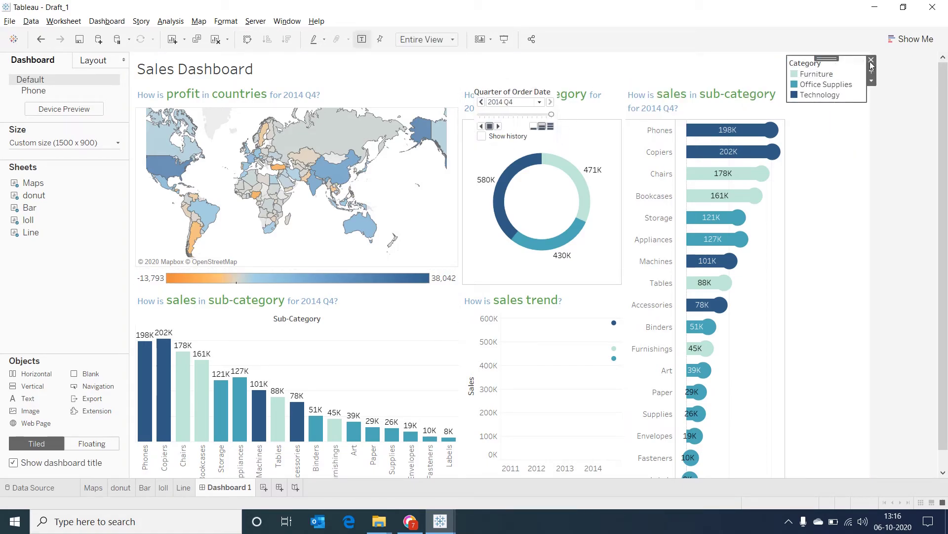
{"action": "left_click", "coordinate": [872, 61]}
- Move the quarter control over the map's top-right corner and hide its slider and history checkbox
{"action": "left_click", "coordinate": [476, 129]}
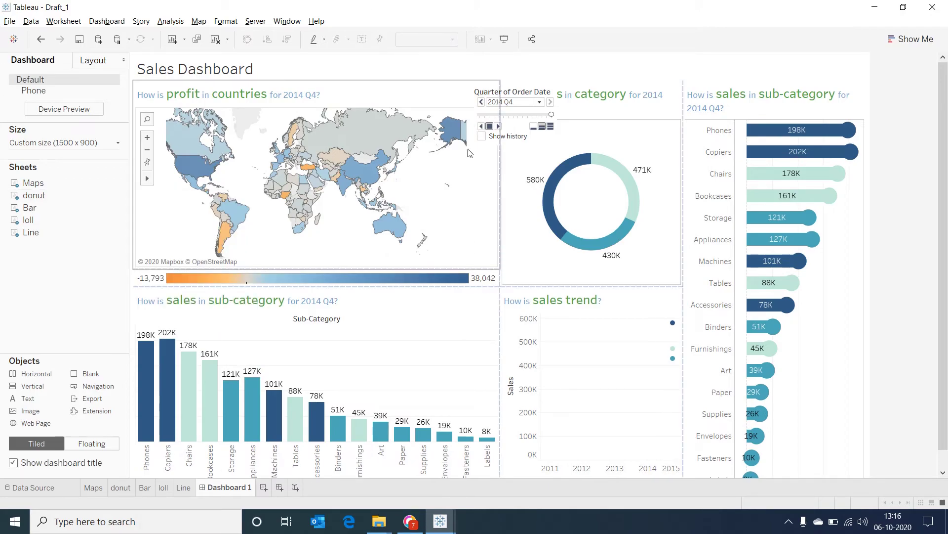
{"action": "left_click", "coordinate": [509, 96]}
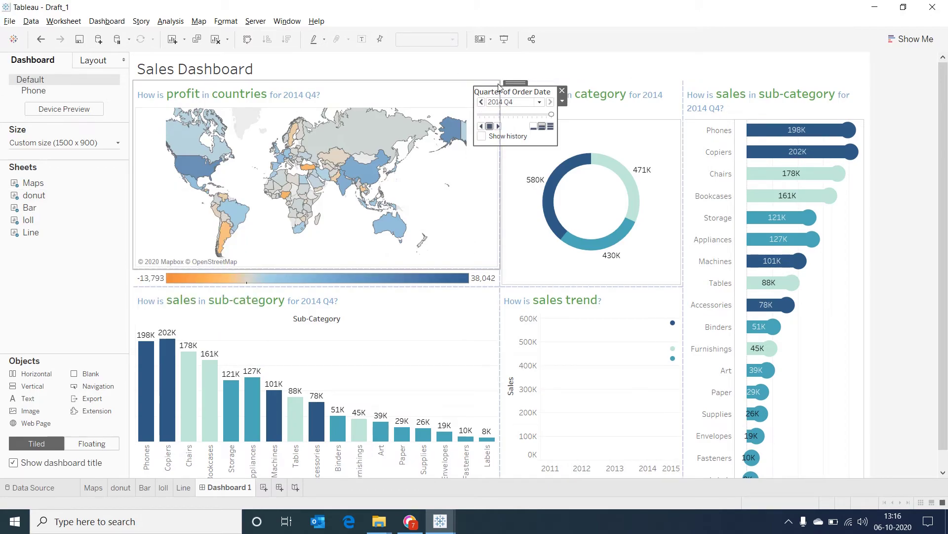
{"action": "left_click_drag", "start_coordinate": [499, 88], "coordinate": [340, 83]}
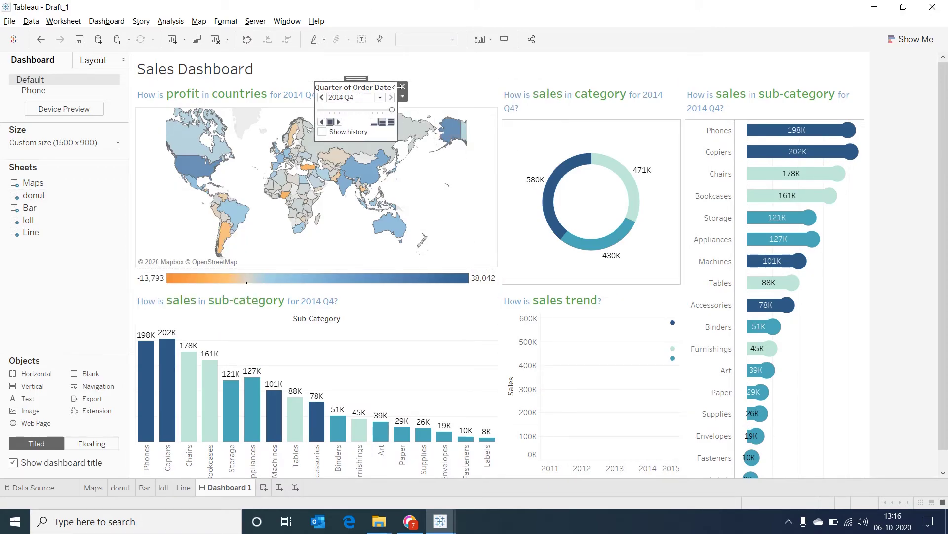
{"action": "left_click", "coordinate": [403, 97]}
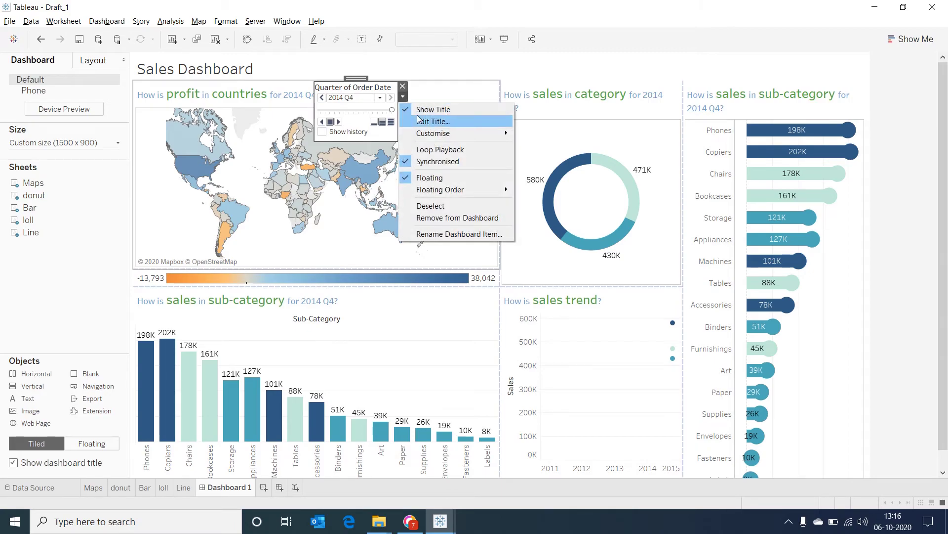
{"action": "mouse_move", "coordinate": [442, 134]}
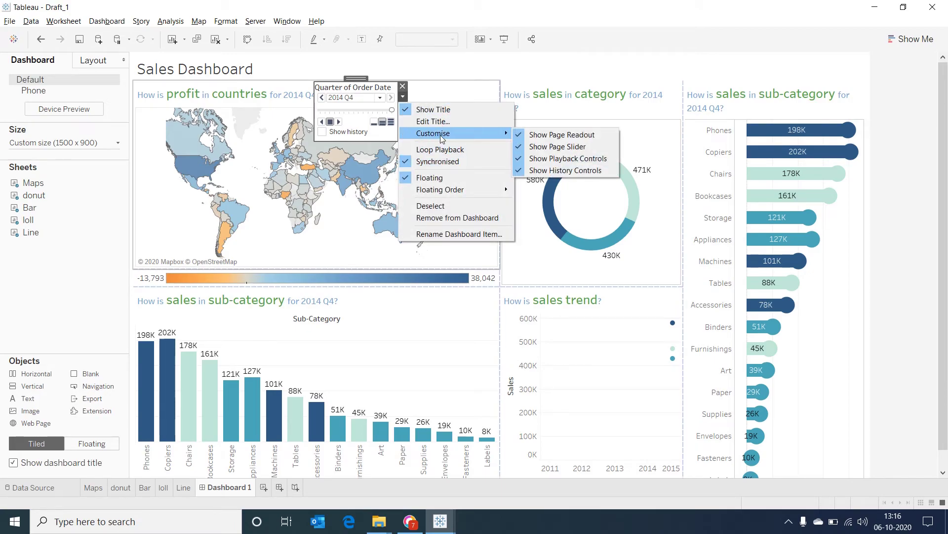
{"action": "left_click", "coordinate": [547, 147]}
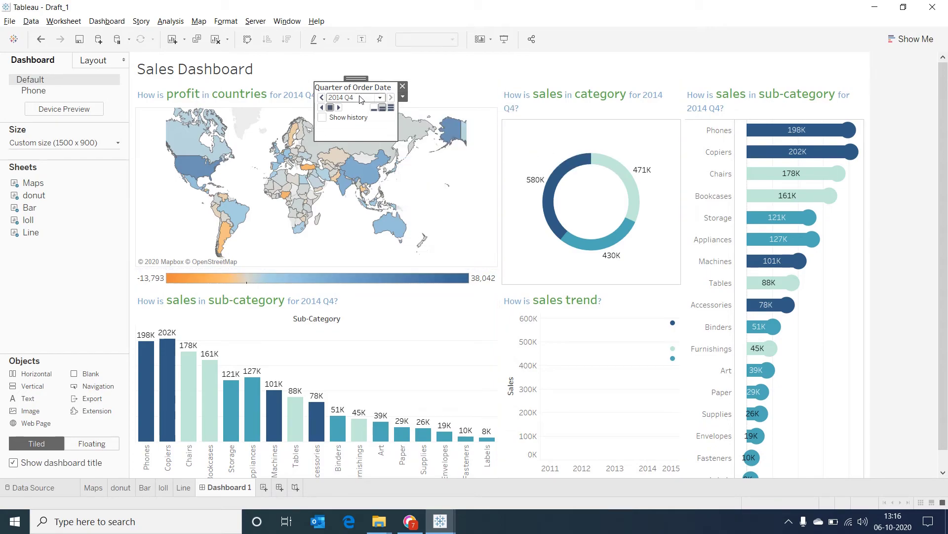
{"action": "left_click", "coordinate": [406, 98]}
{"action": "mouse_move", "coordinate": [475, 133]}
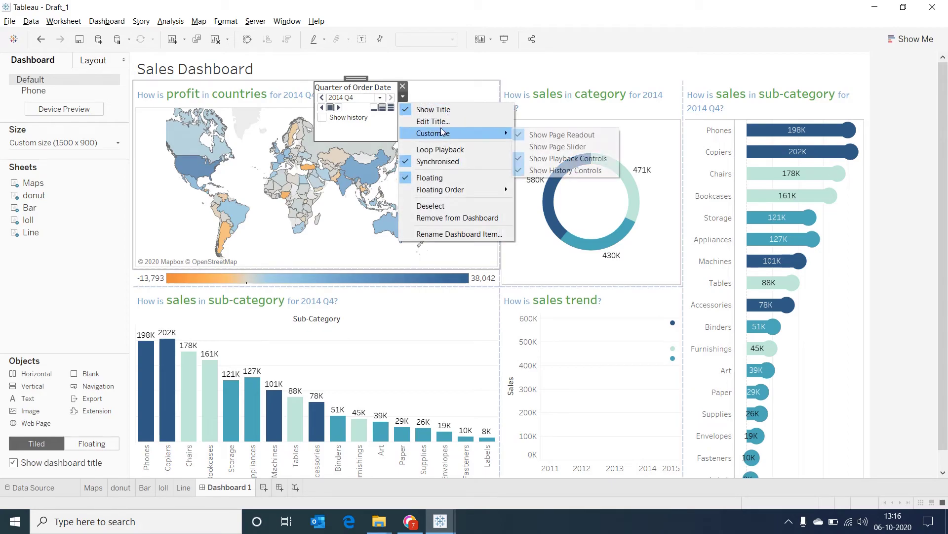
{"action": "left_click", "coordinate": [557, 170]}
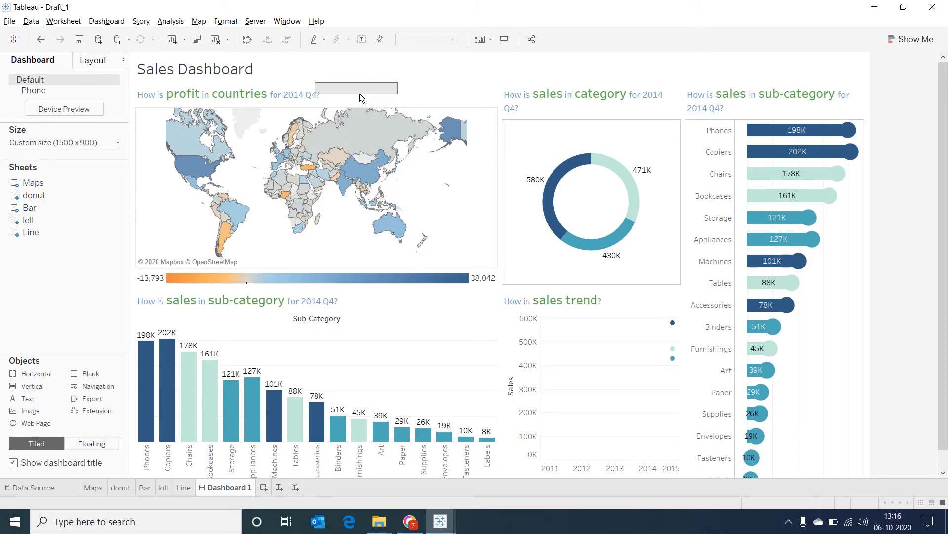
- Retitle the control 'Period', place it beside the dashboard title, and widen the sales trend chart
{"action": "double_click", "coordinate": [339, 93]}
{"action": "type", "text": "Period"}
{"action": "left_click", "coordinate": [536, 323]}
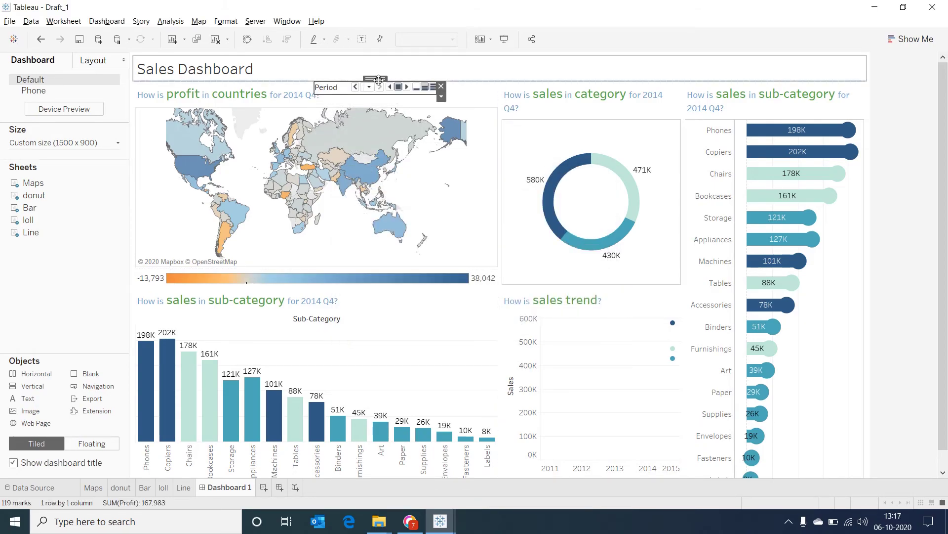
{"action": "left_click_drag", "start_coordinate": [375, 77], "coordinate": [296, 62]}
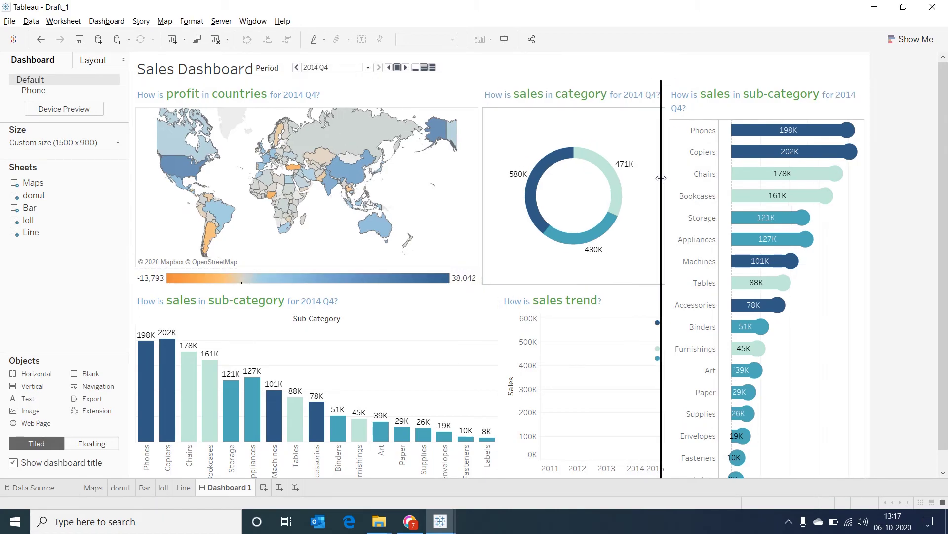
{"action": "left_click_drag", "start_coordinate": [501, 351], "coordinate": [405, 350]}
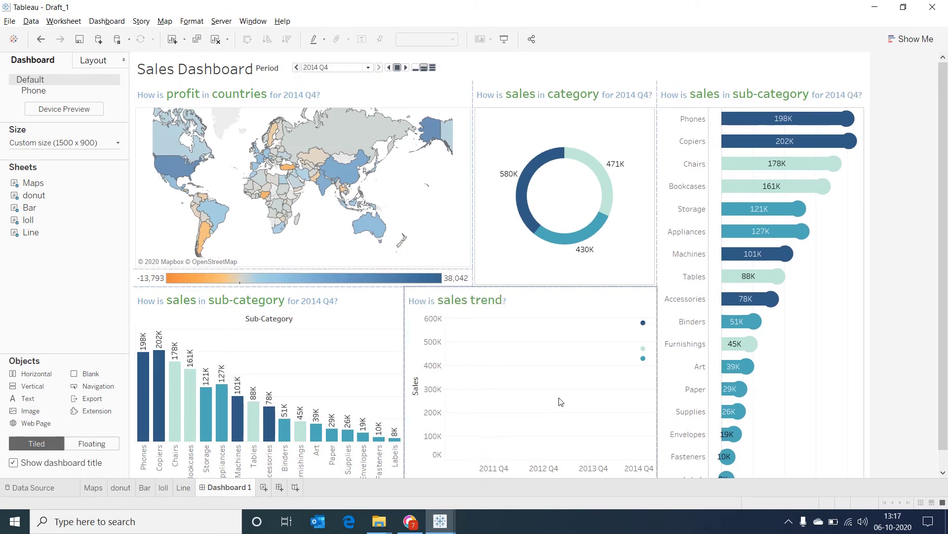
{"action": "left_click", "coordinate": [602, 302]}
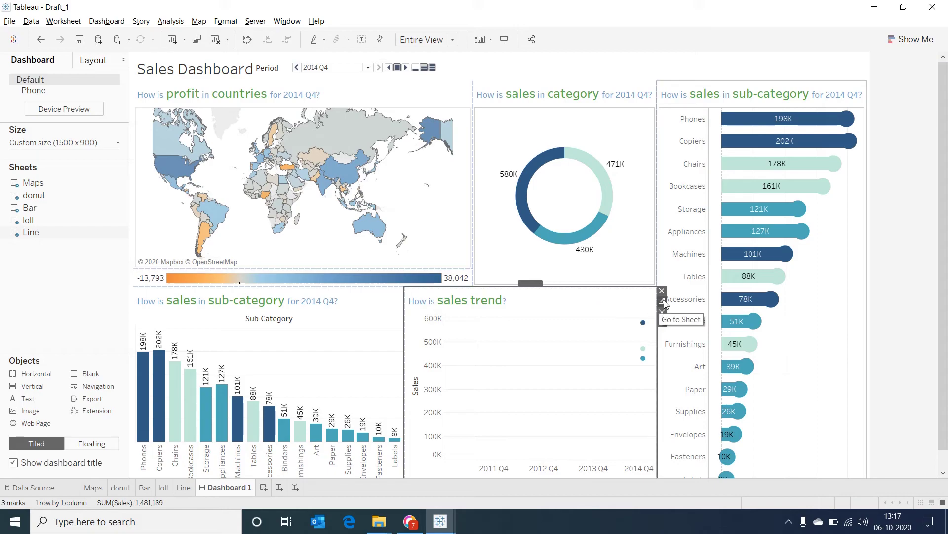
- On the Line worksheet, turn on Show history for every category, then return to Dashboard 1
{"action": "left_click", "coordinate": [184, 488]}
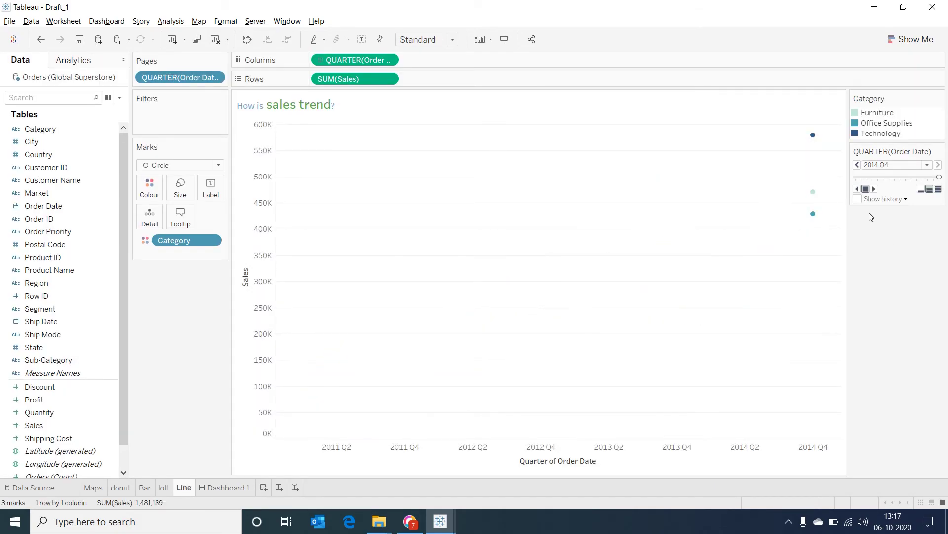
{"action": "left_click", "coordinate": [858, 199]}
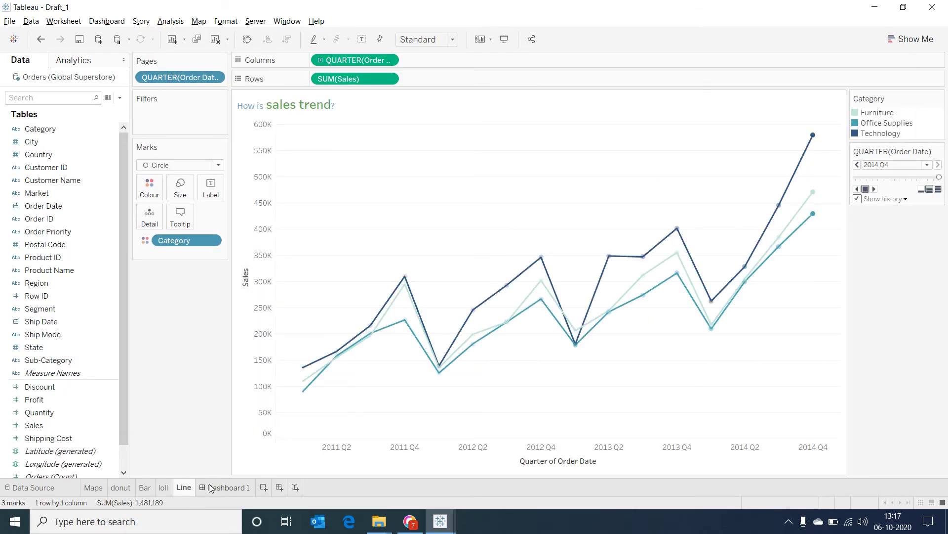
{"action": "left_click", "coordinate": [225, 488]}
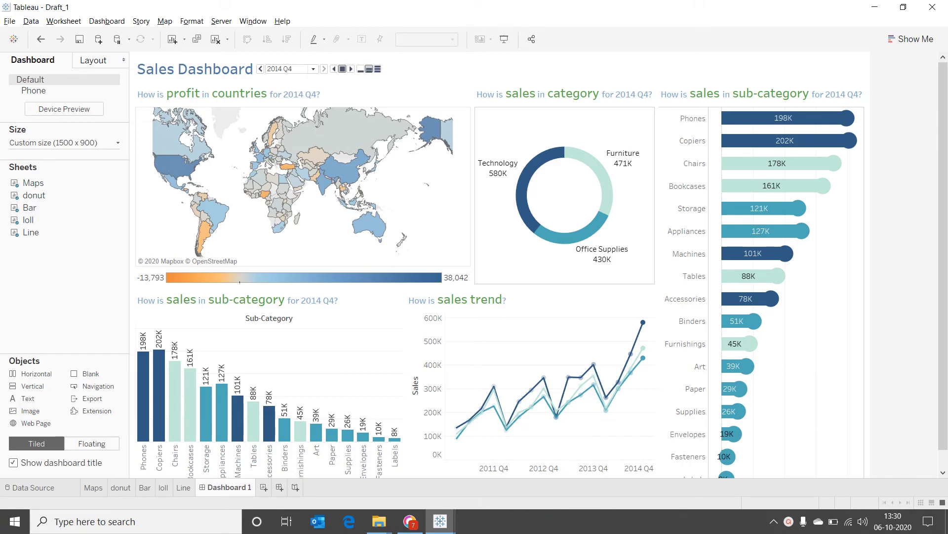
- Set the workbook default for animations to On under Format > Animations
{"action": "left_click", "coordinate": [202, 22]}
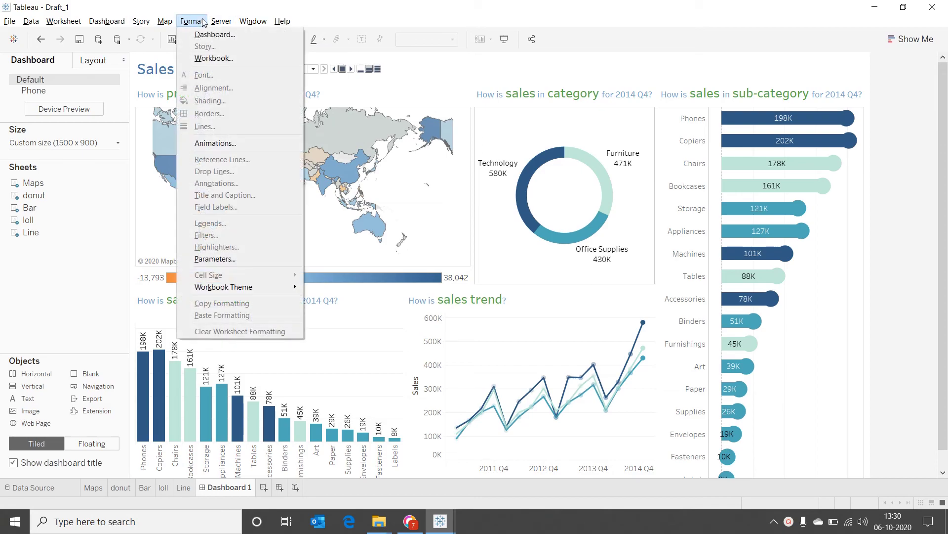
{"action": "left_click", "coordinate": [217, 144]}
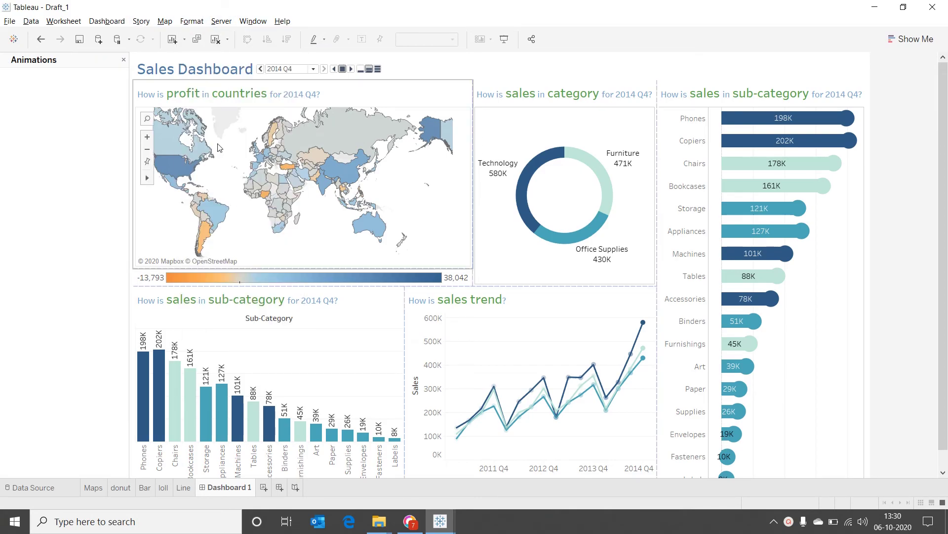
{"action": "left_click", "coordinate": [36, 112]}
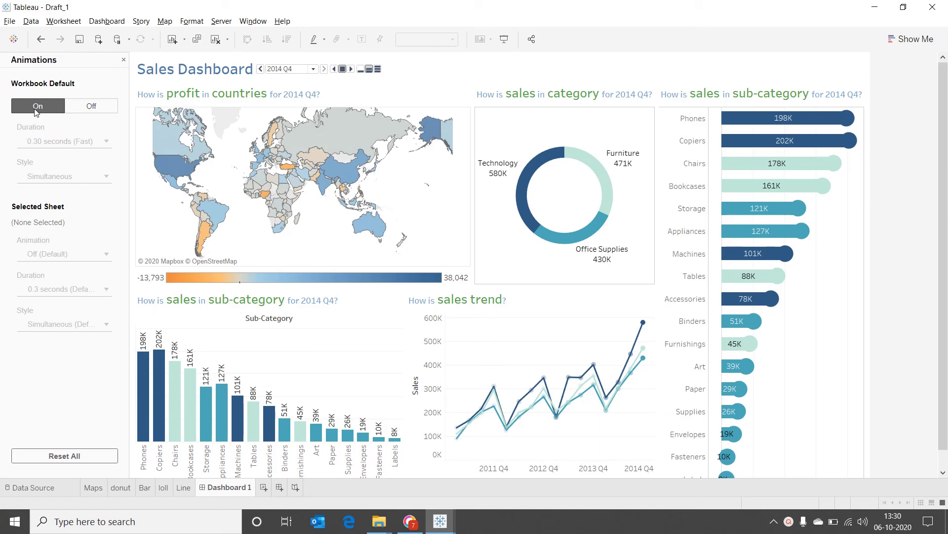